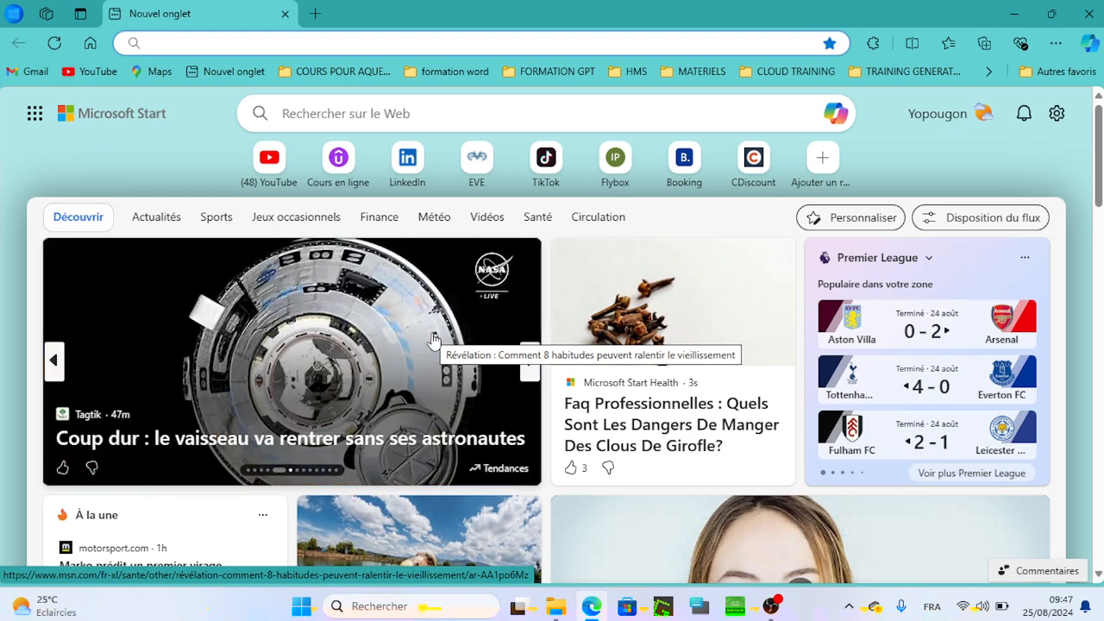
# Step: Search the web for "coursera cours en ligne"
pyautogui.write('course')
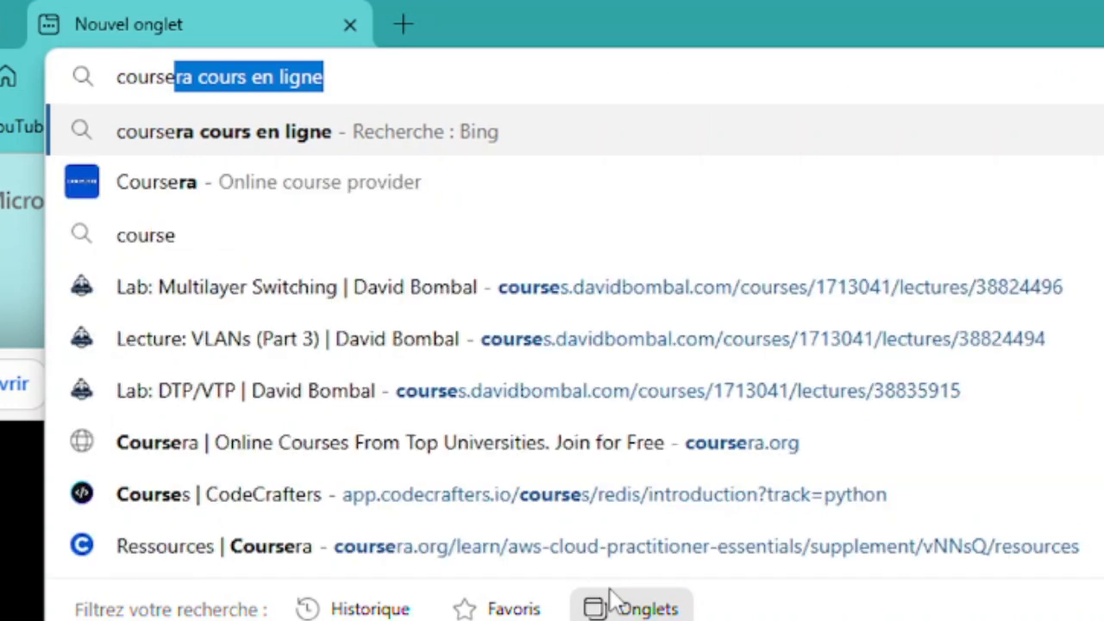
pyautogui.press('Return')
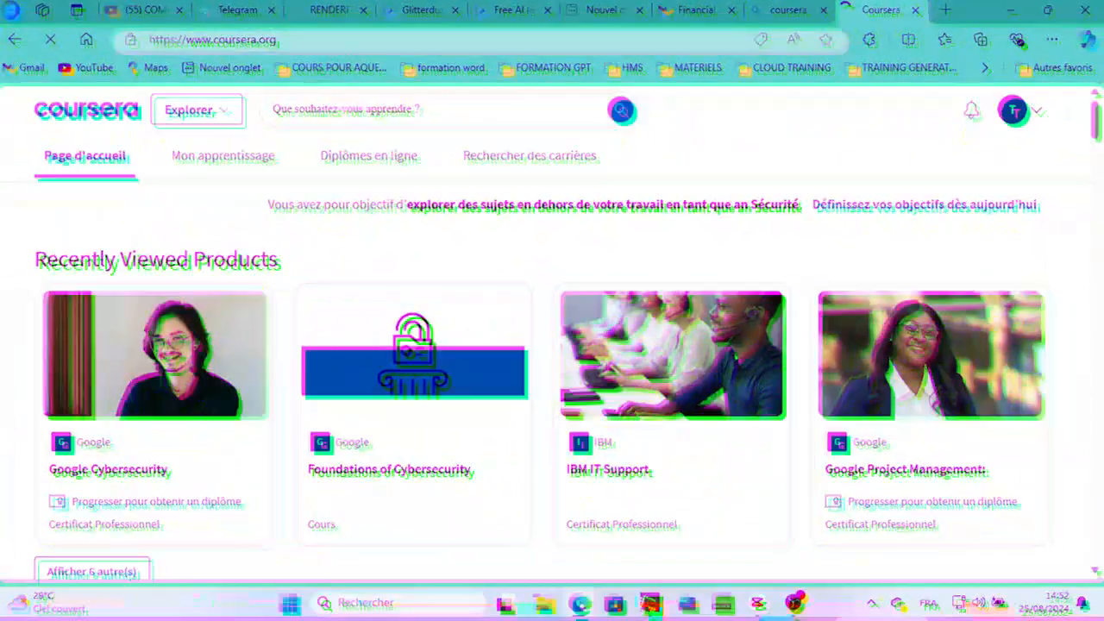
# Step: Look through Coursera's home page recommendations, partner list and course categories
pyautogui.scroll(-10, 860, 318)
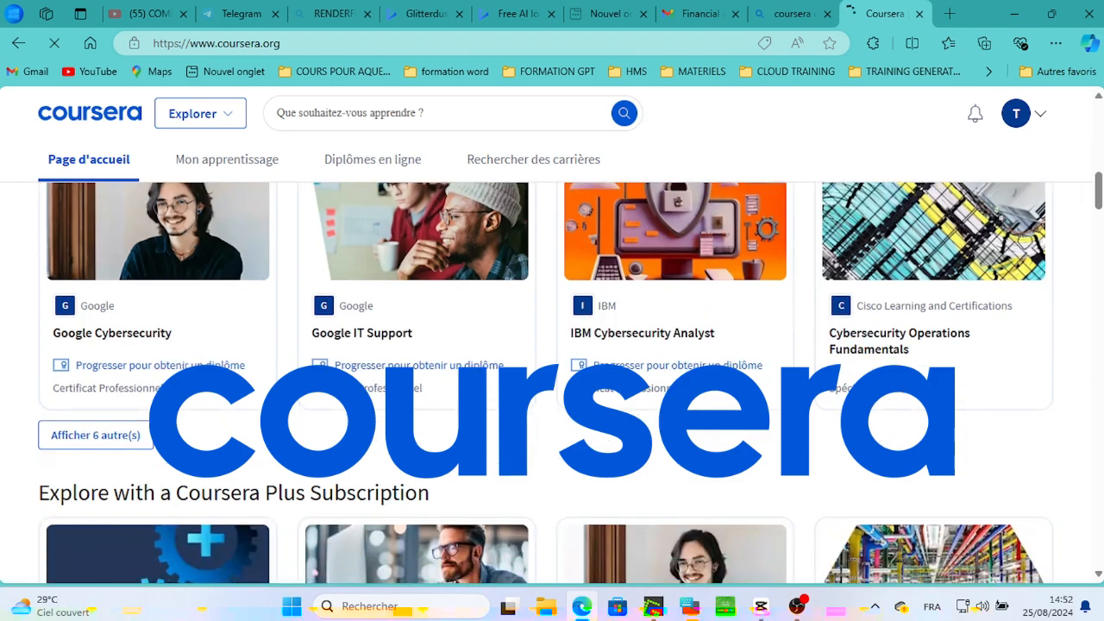
pyautogui.scroll(-8, 1095, 223)
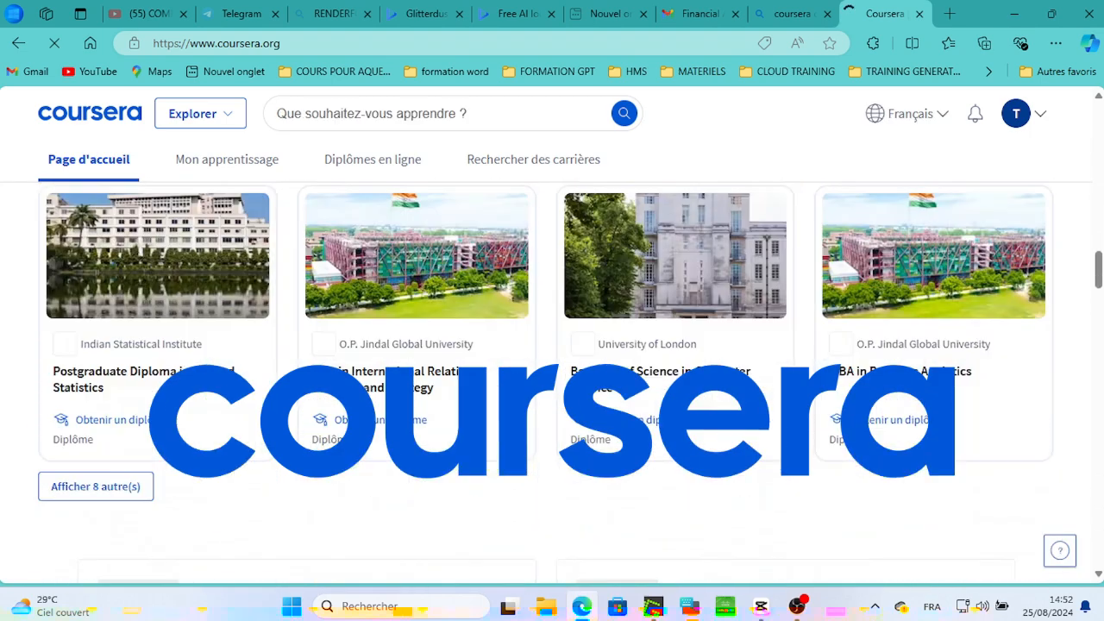
pyautogui.scroll(8, 735, 313)
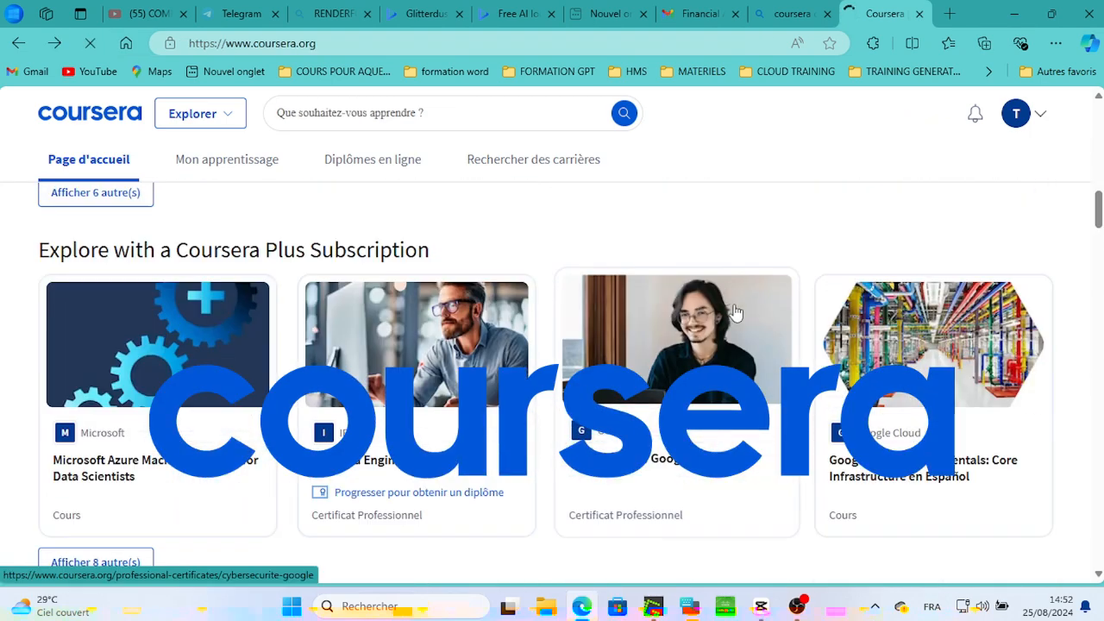
pyautogui.scroll(-14, 816, 362)
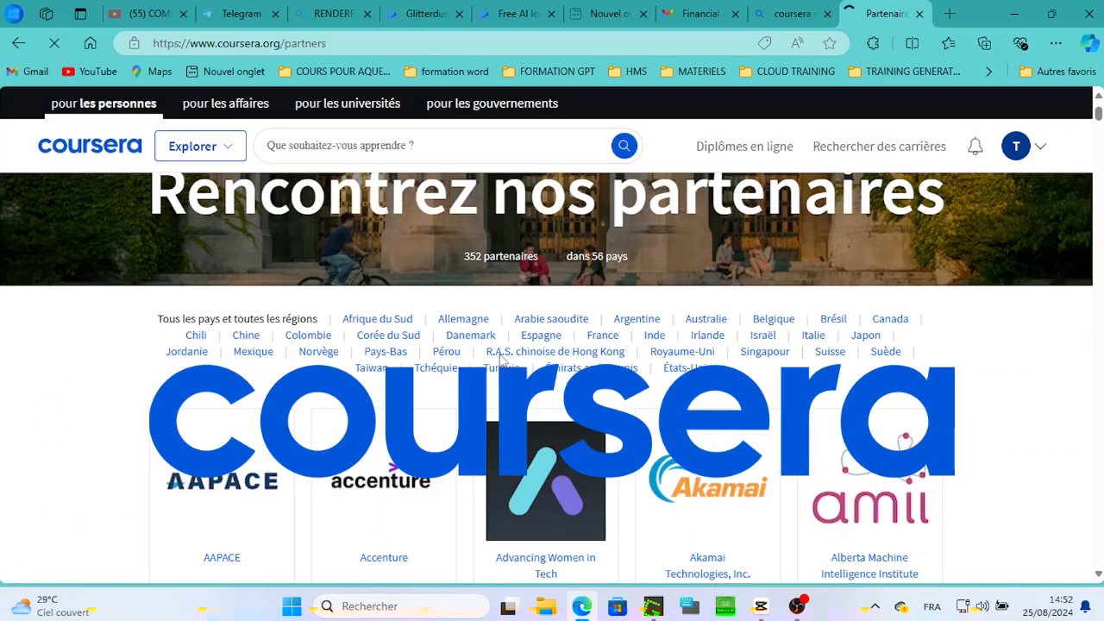
pyautogui.scroll(-5, 503, 356)
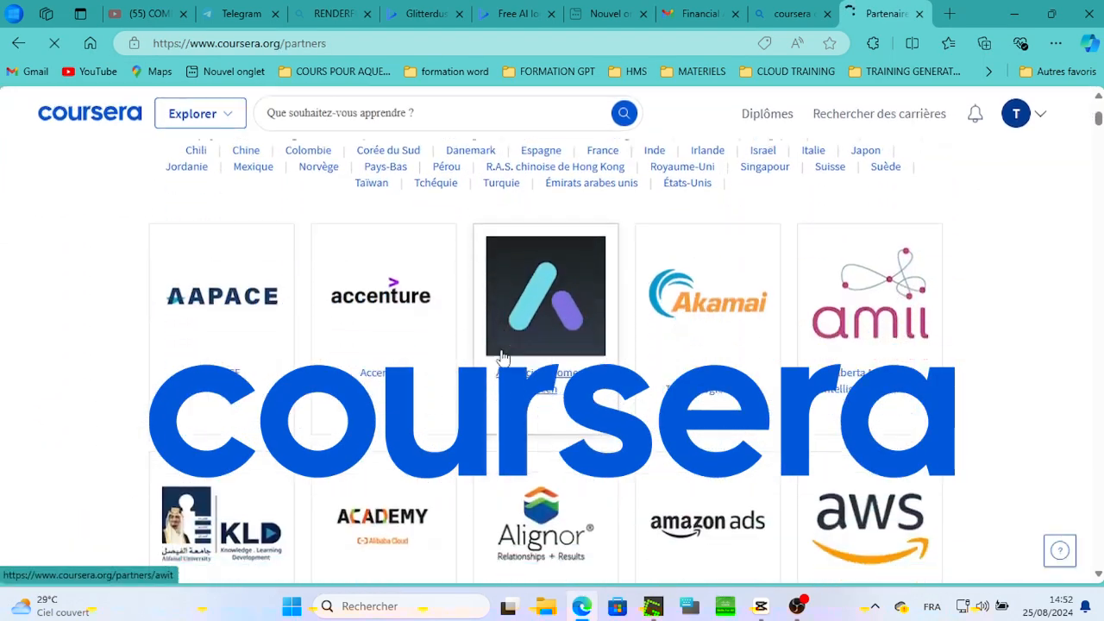
pyautogui.scroll(-5, 503, 356)
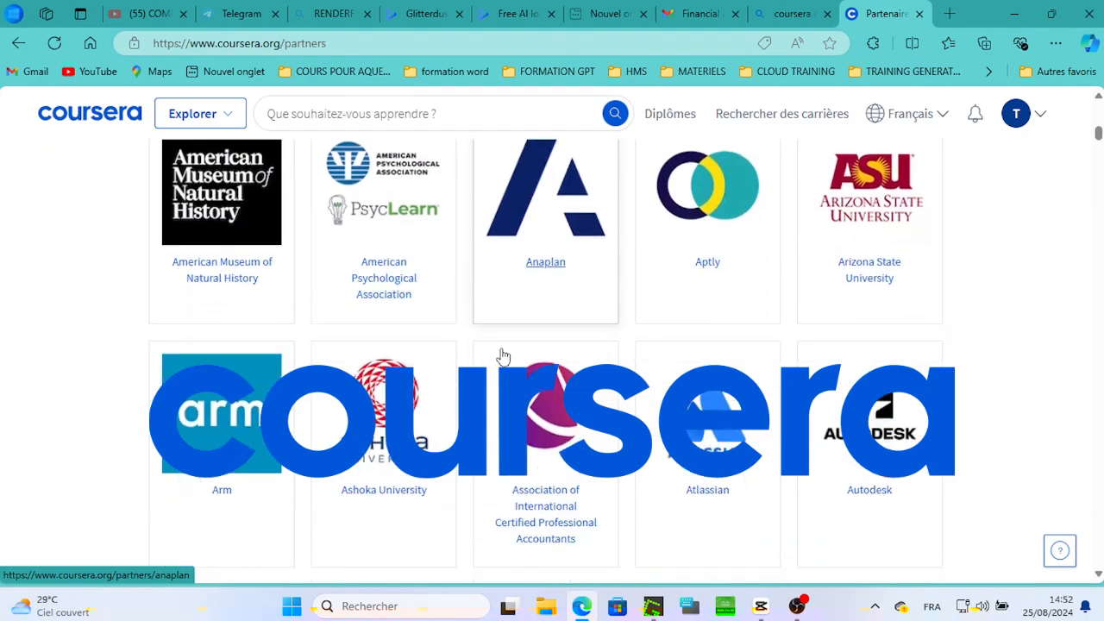
pyautogui.scroll(-4, 503, 357)
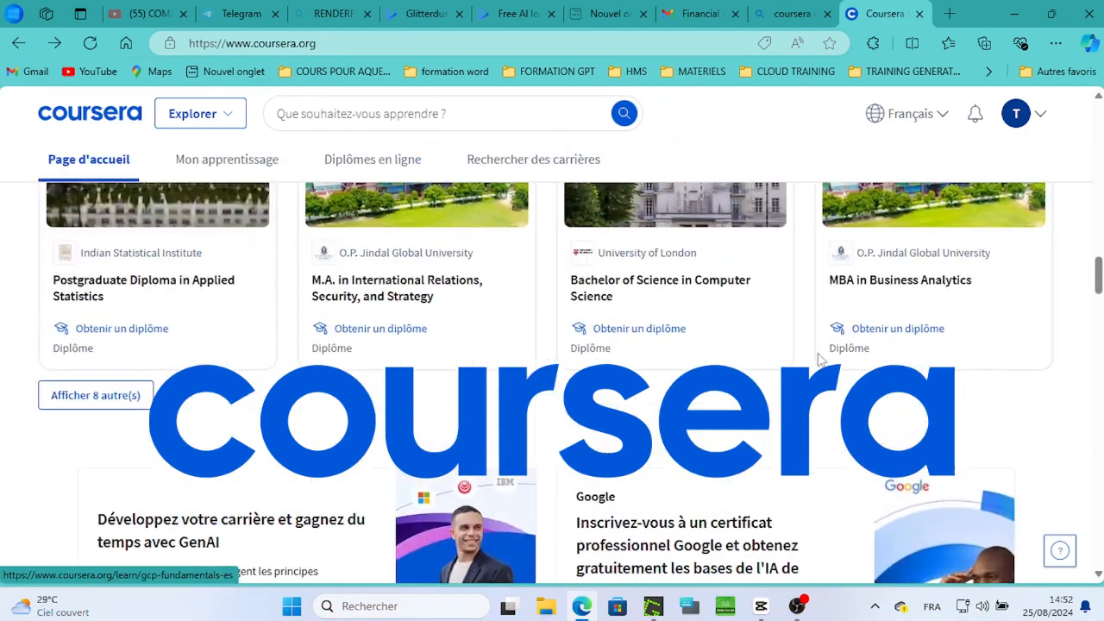
pyautogui.scroll(-2, 819, 360)
pyautogui.scroll(-5, 820, 360)
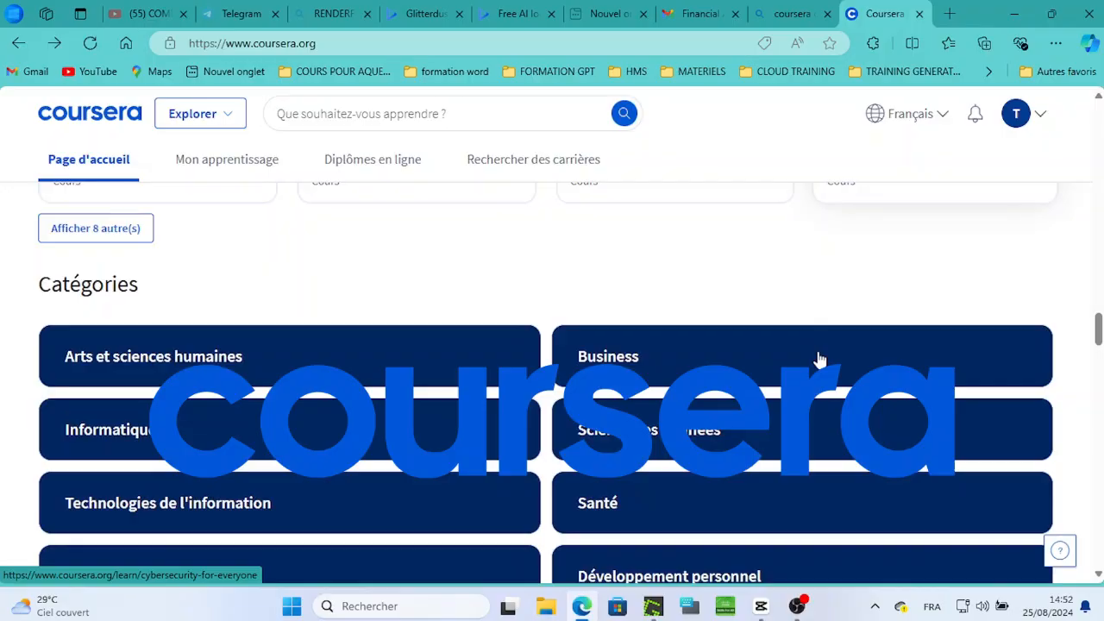
pyautogui.scroll(-2, 819, 359)
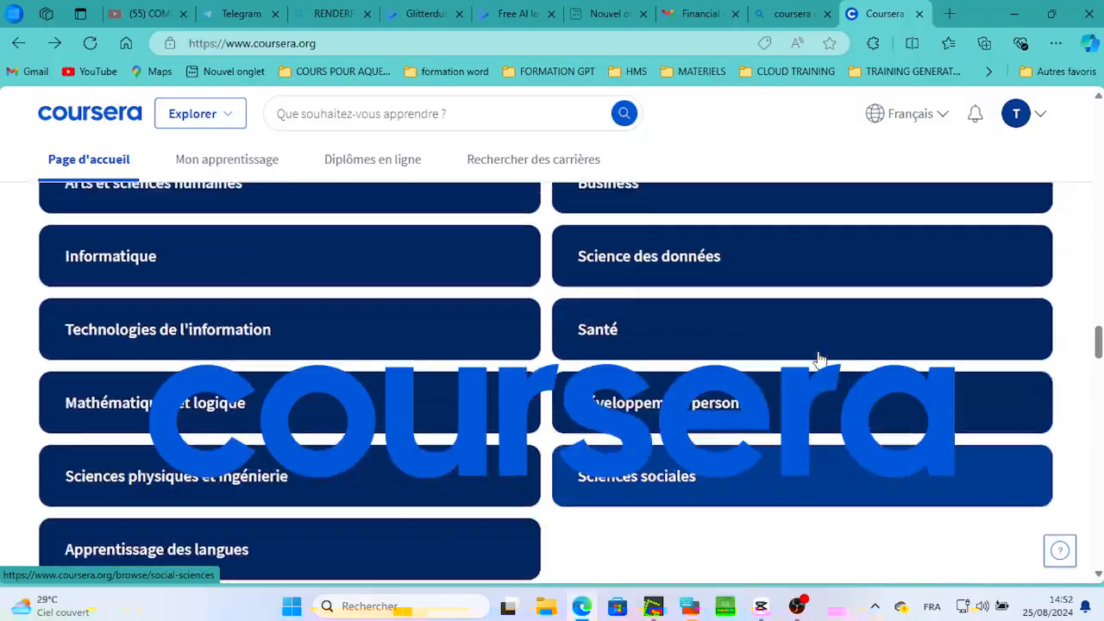
pyautogui.scroll(2, 820, 360)
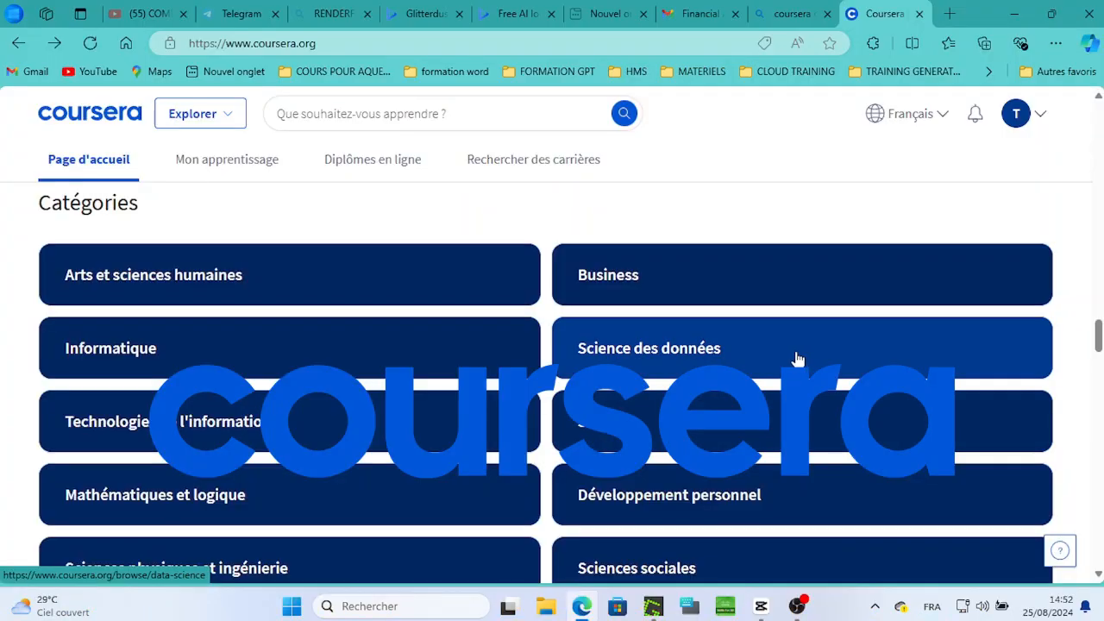
pyautogui.scroll(-9, 798, 358)
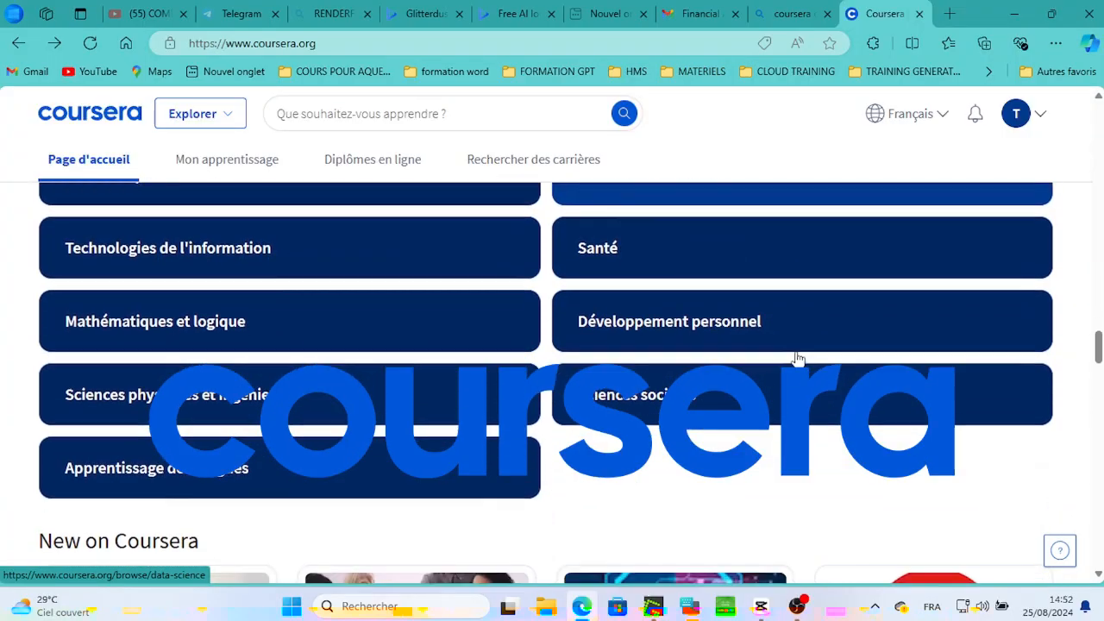
pyautogui.scroll(-15, 798, 358)
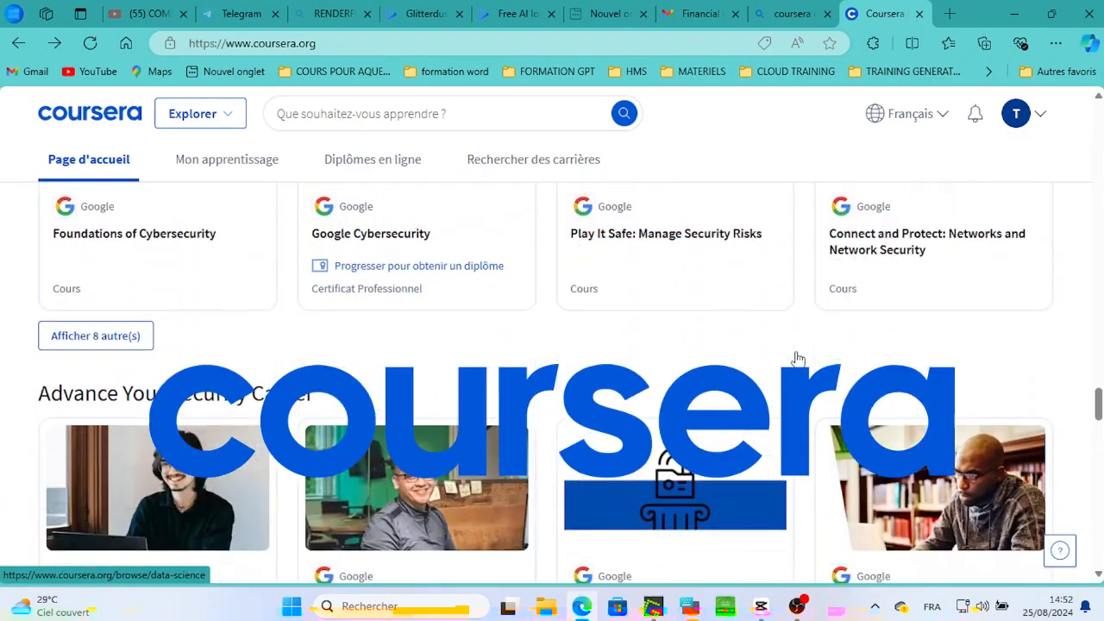
pyautogui.scroll(-15, 798, 358)
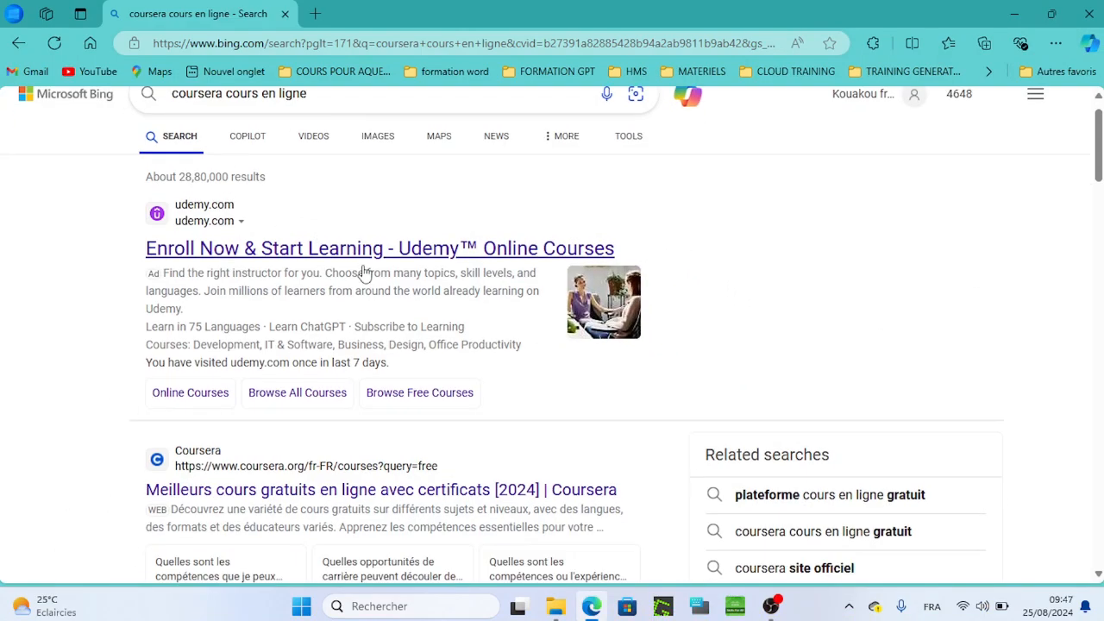
# Step: Open the Coursera result "Meilleurs cours gratuits en ligne avec certificats [2024]" and bring up its free registration form
pyautogui.scroll(-3, 362, 276)
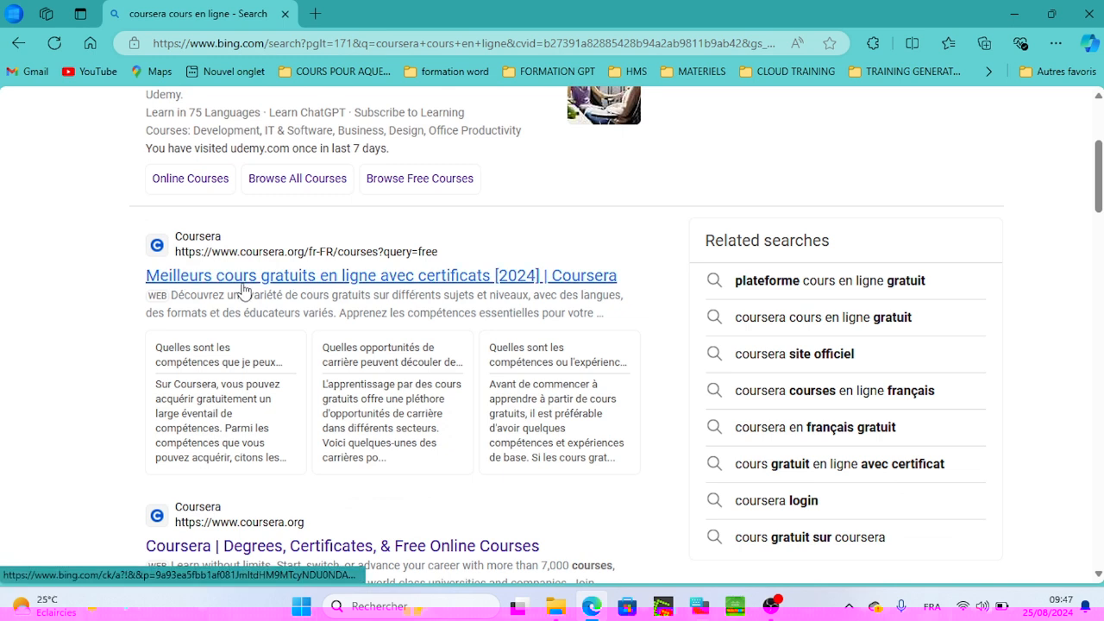
pyautogui.click(271, 278)
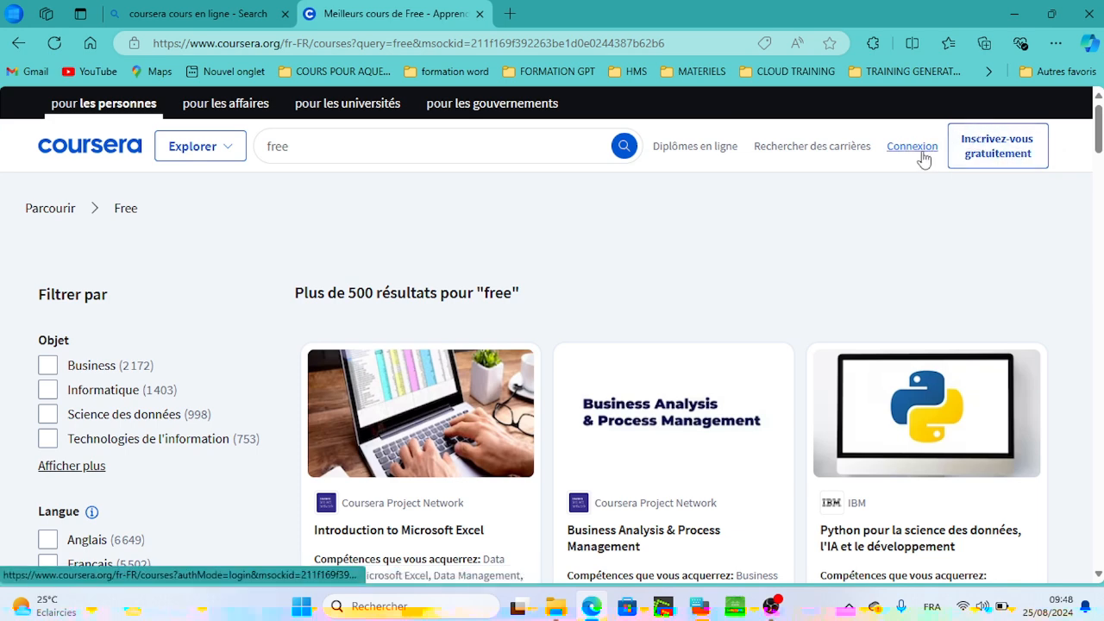
pyautogui.click(1021, 152)
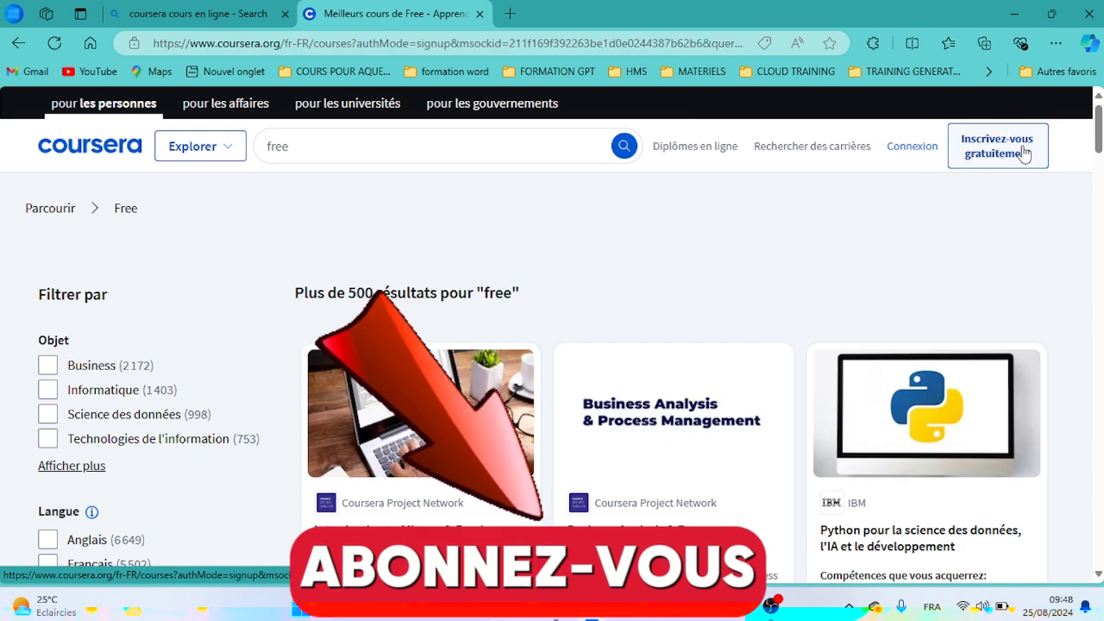
# Step: Examine the registration form's full name, e-mail and password fields and its alternative sign-up options
pyautogui.scroll(-1, 529, 347)
pyautogui.click(529, 348)
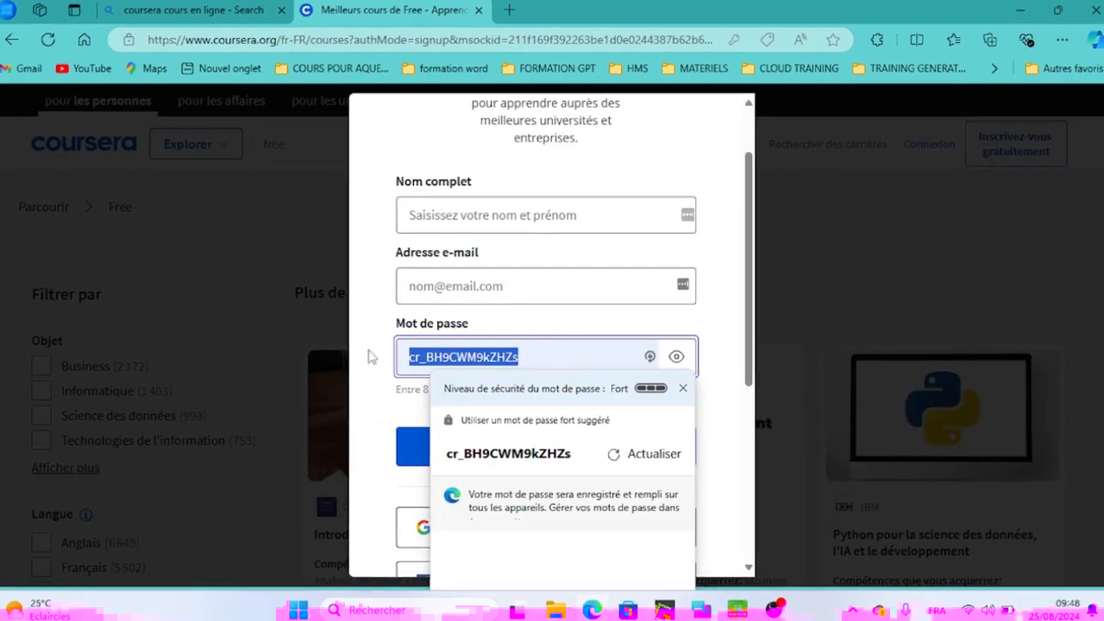
pyautogui.click(529, 324)
pyautogui.click(727, 325)
pyautogui.scroll(-2, 658, 283)
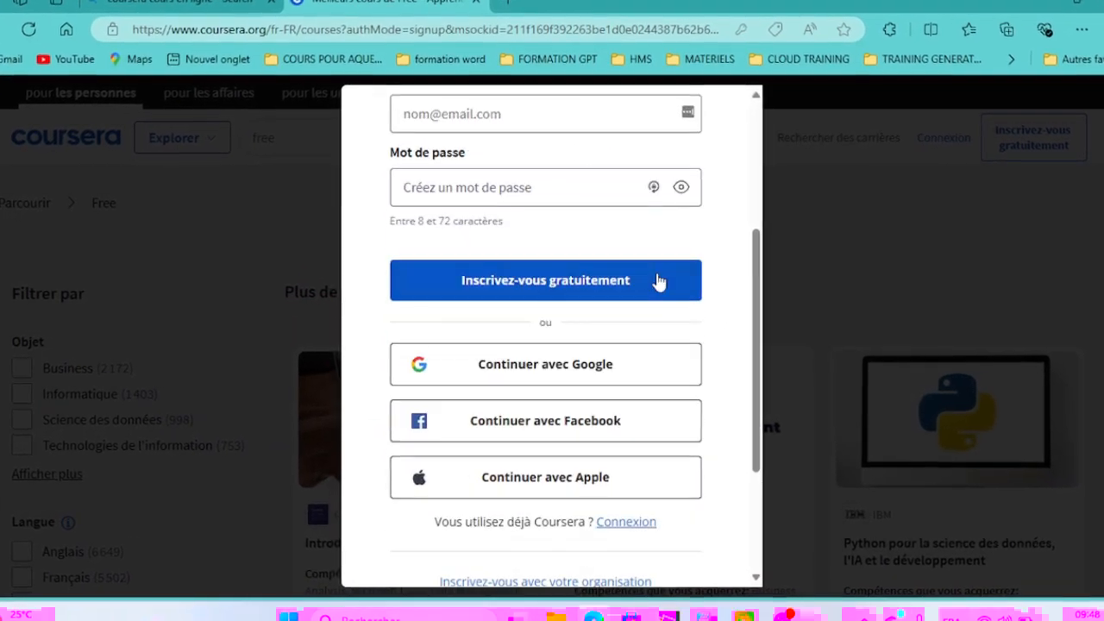
pyautogui.scroll(1, 641, 263)
pyautogui.scroll(-2, 642, 262)
pyautogui.scroll(3, 646, 263)
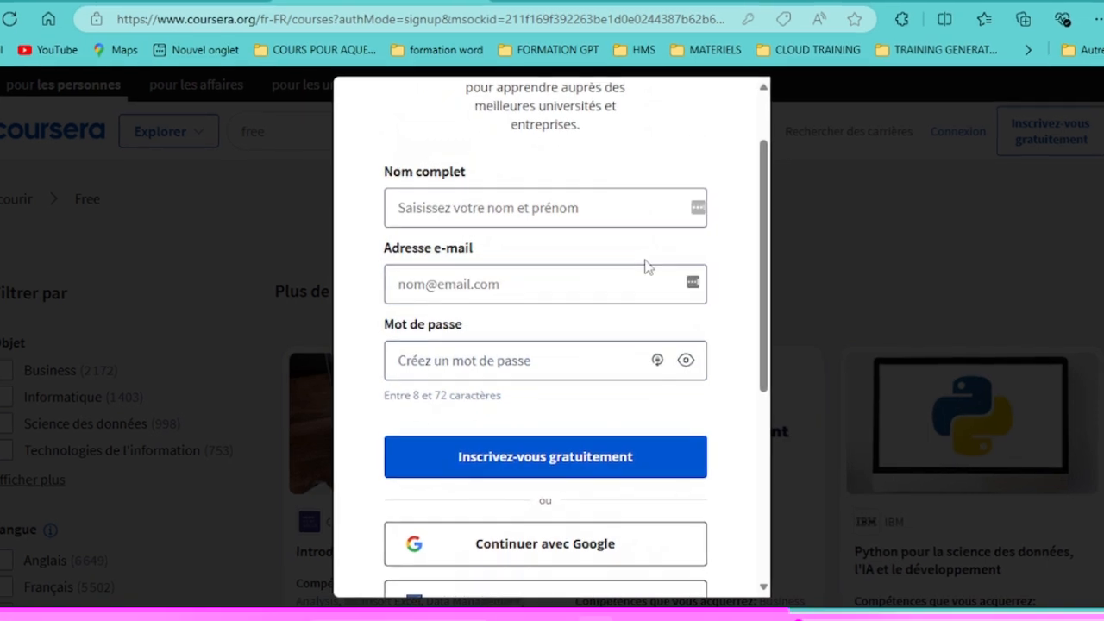
pyautogui.moveTo(383, 170); pyautogui.dragTo(465, 193)
pyautogui.moveTo(464, 246); pyautogui.dragTo(380, 248)
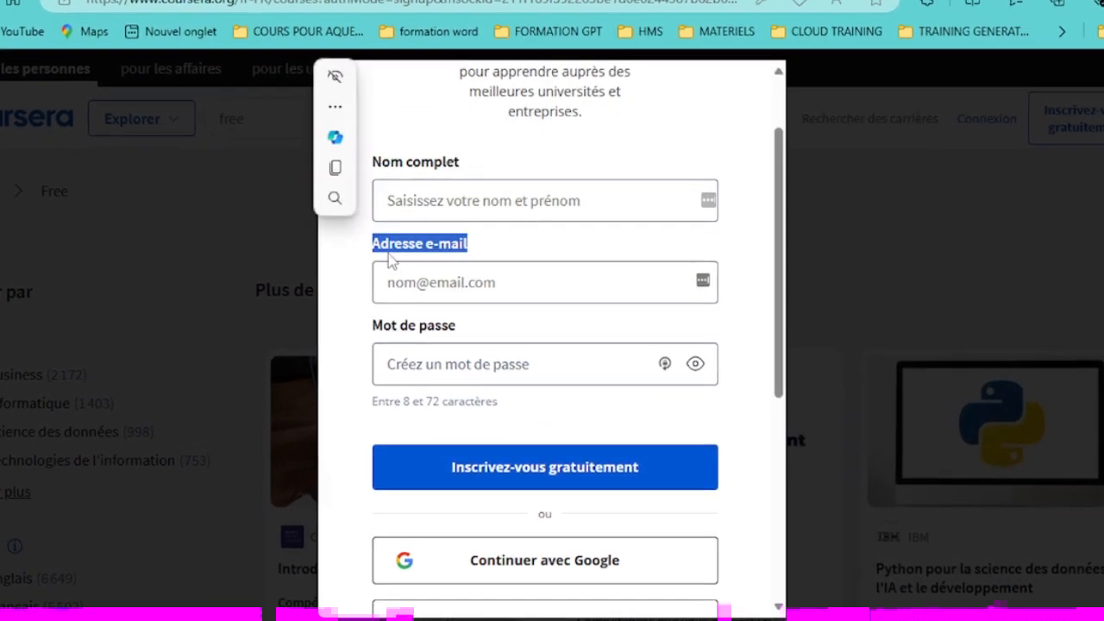
pyautogui.click(498, 354)
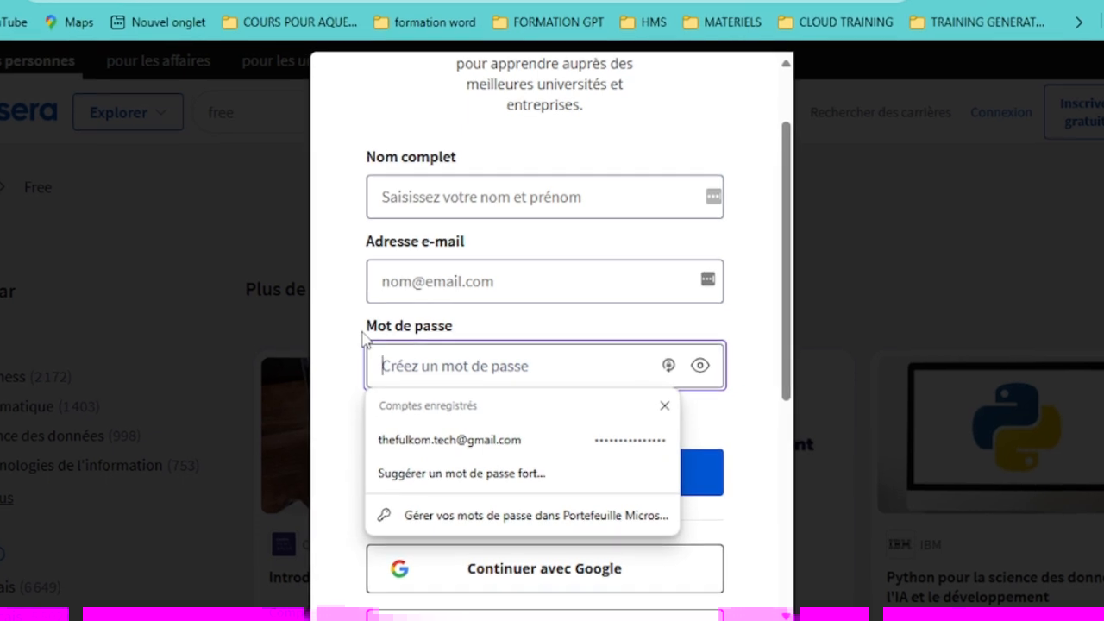
pyautogui.click(353, 328)
pyautogui.scroll(-2, 349, 315)
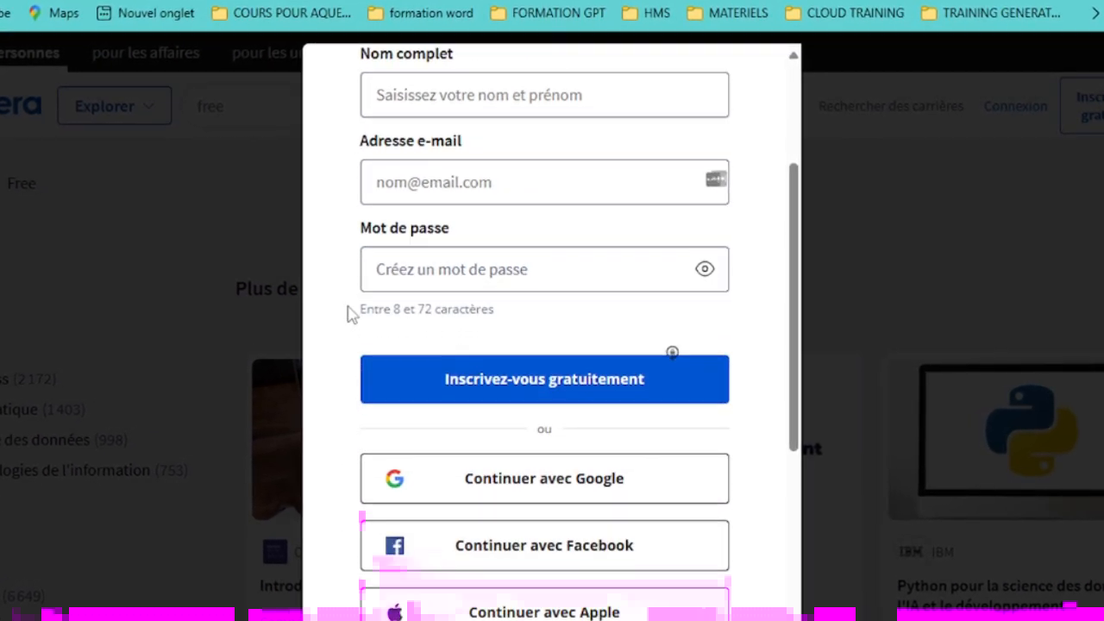
# Step: Sign up for Coursera by continuing with a Google account
pyautogui.scroll(-1, 348, 312)
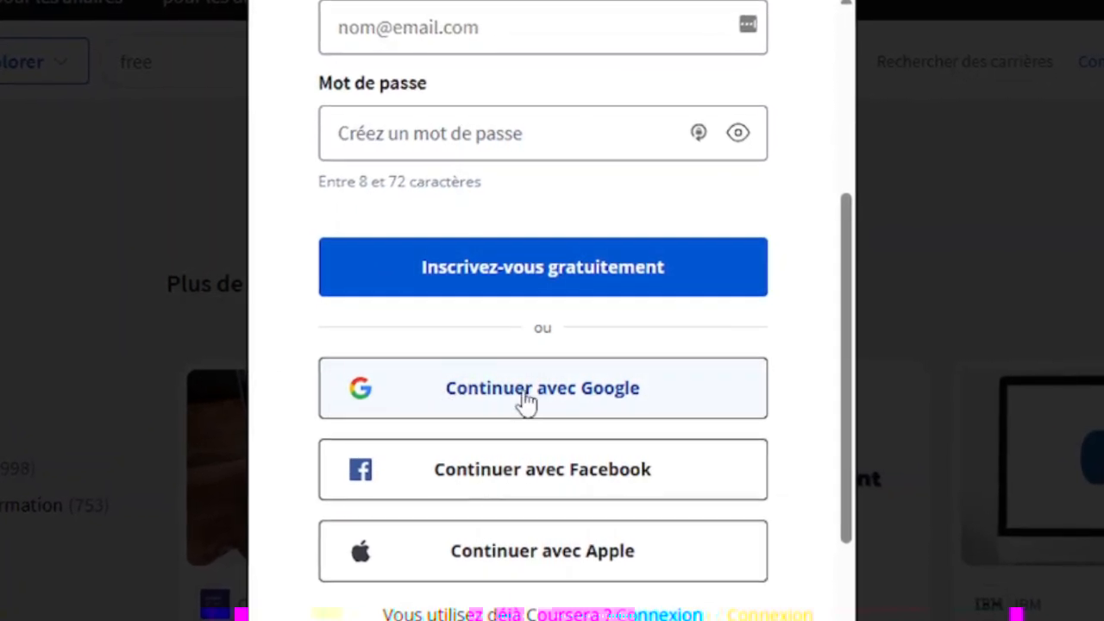
pyautogui.click(610, 412)
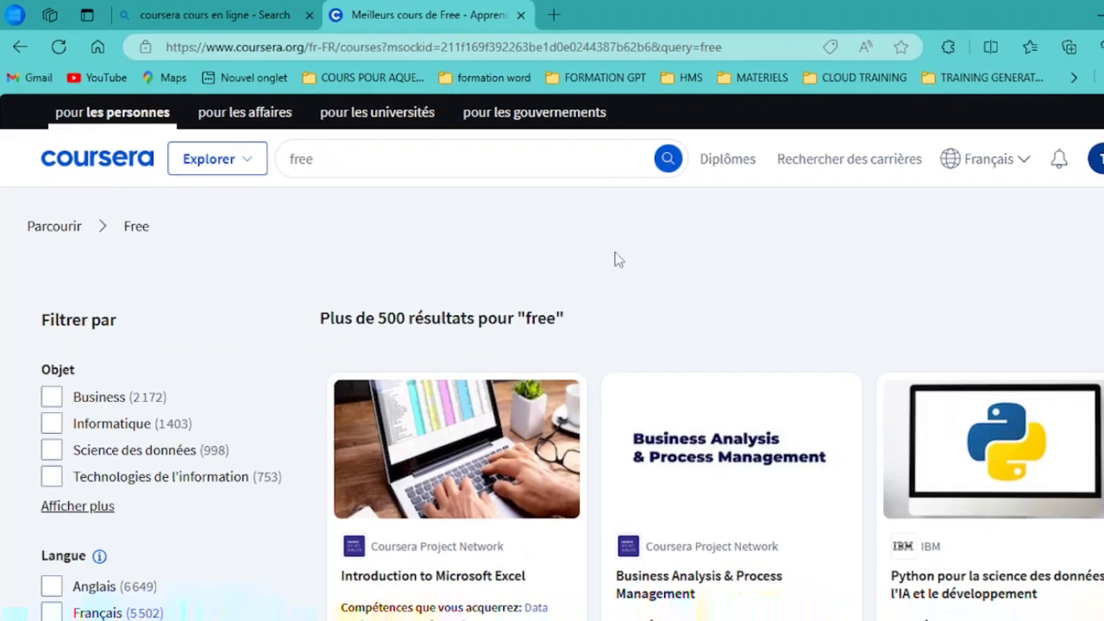
# Step: Filter the "free" course results by the subject Informatique and the language Français
pyautogui.scroll(-3, 618, 259)
pyautogui.scroll(2, 183, 298)
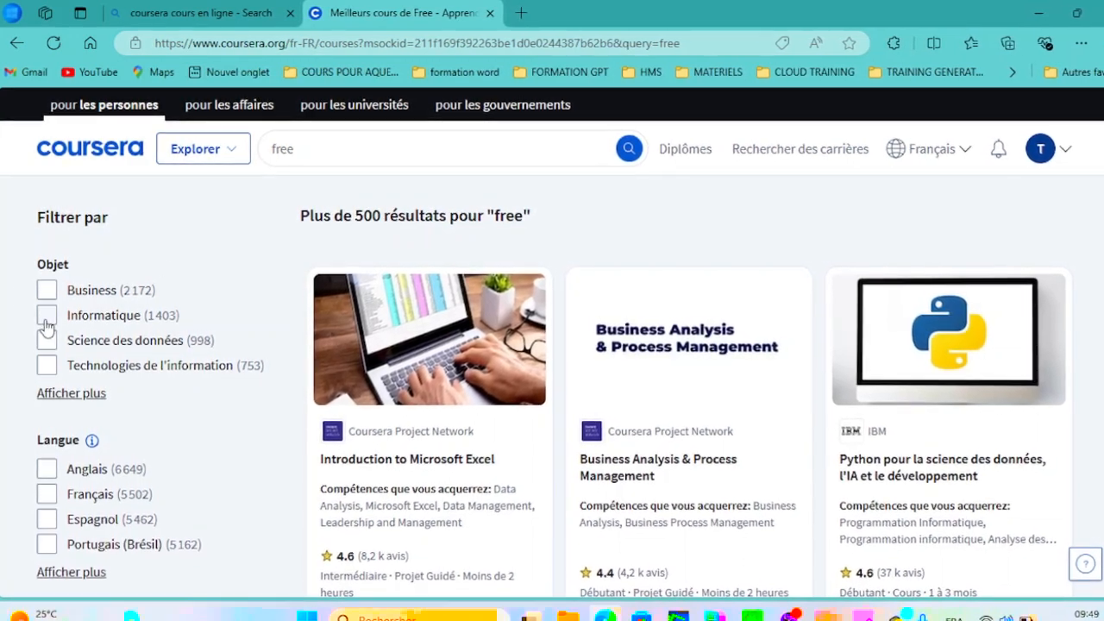
pyautogui.click(46, 314)
pyautogui.scroll(-1, 175, 283)
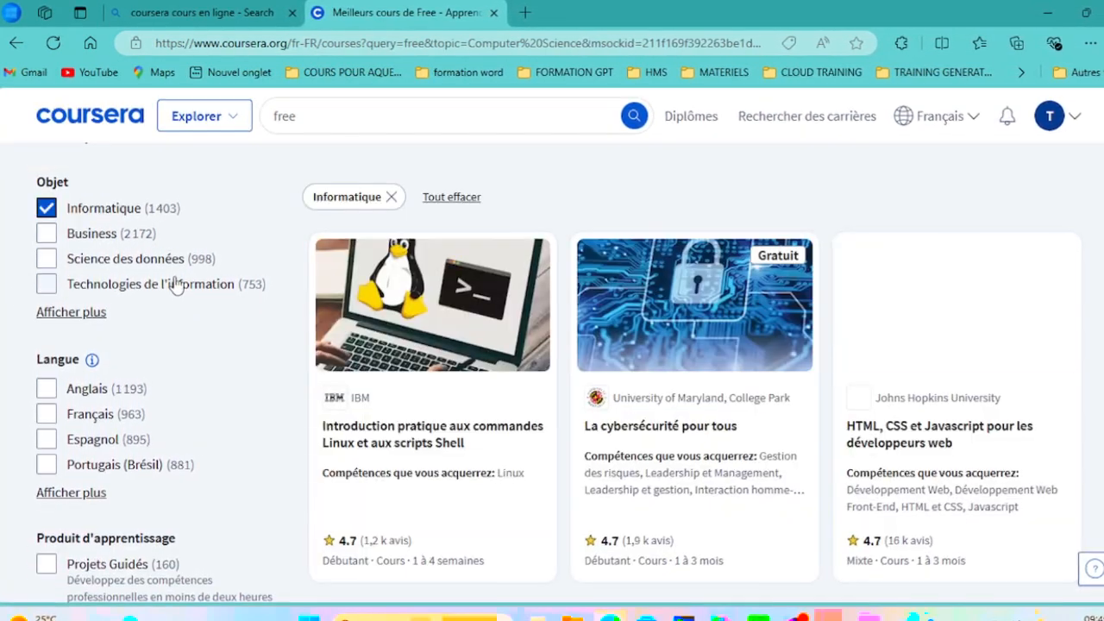
pyautogui.scroll(-2, 130, 281)
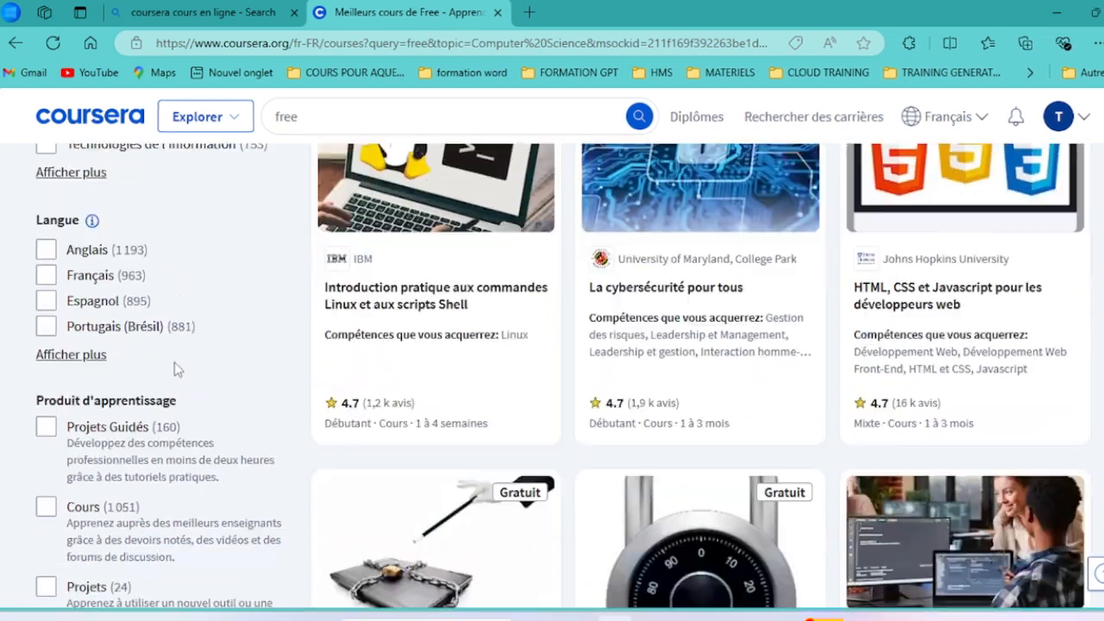
pyautogui.click(90, 248)
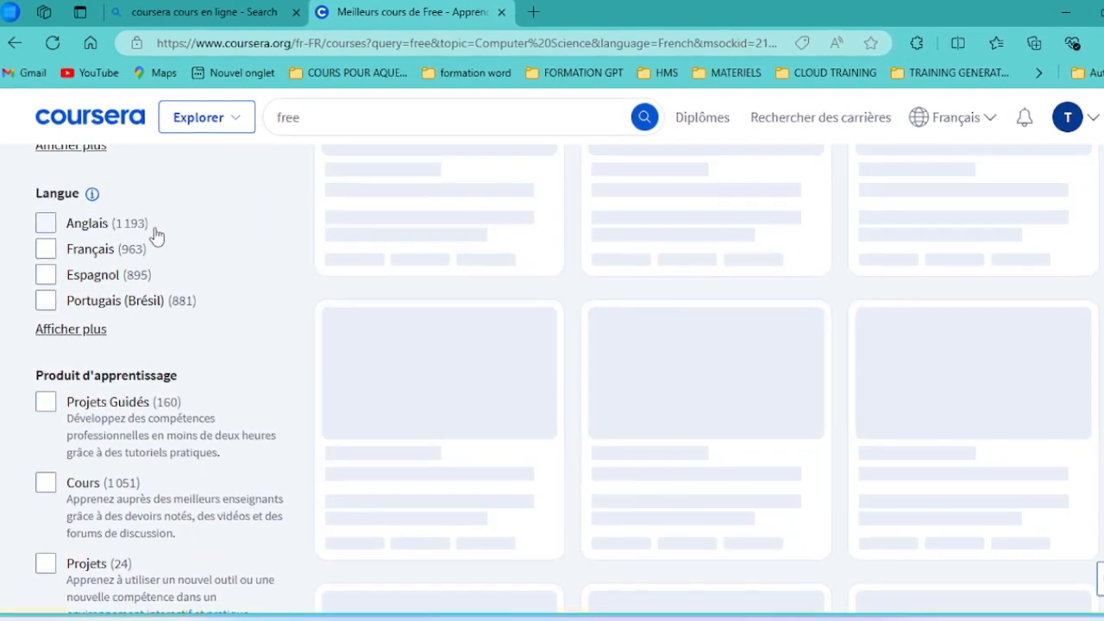
# Step: Narrow the course results to the learning product type Certificats Professionnels
pyautogui.scroll(-1, 204, 295)
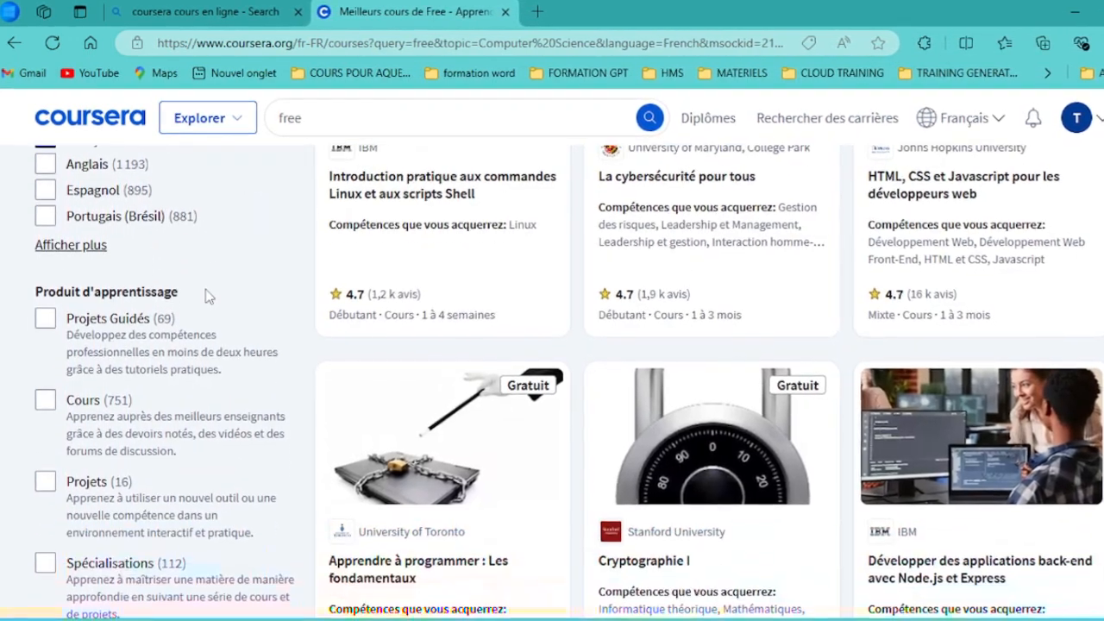
pyautogui.scroll(-1, 205, 297)
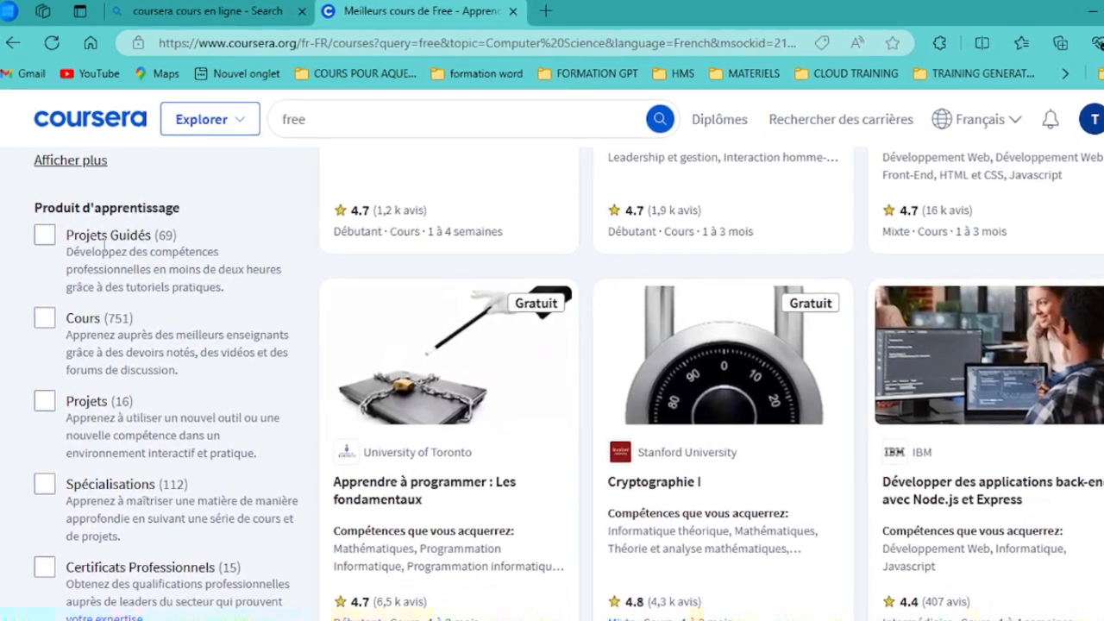
pyautogui.scroll(-1, 121, 285)
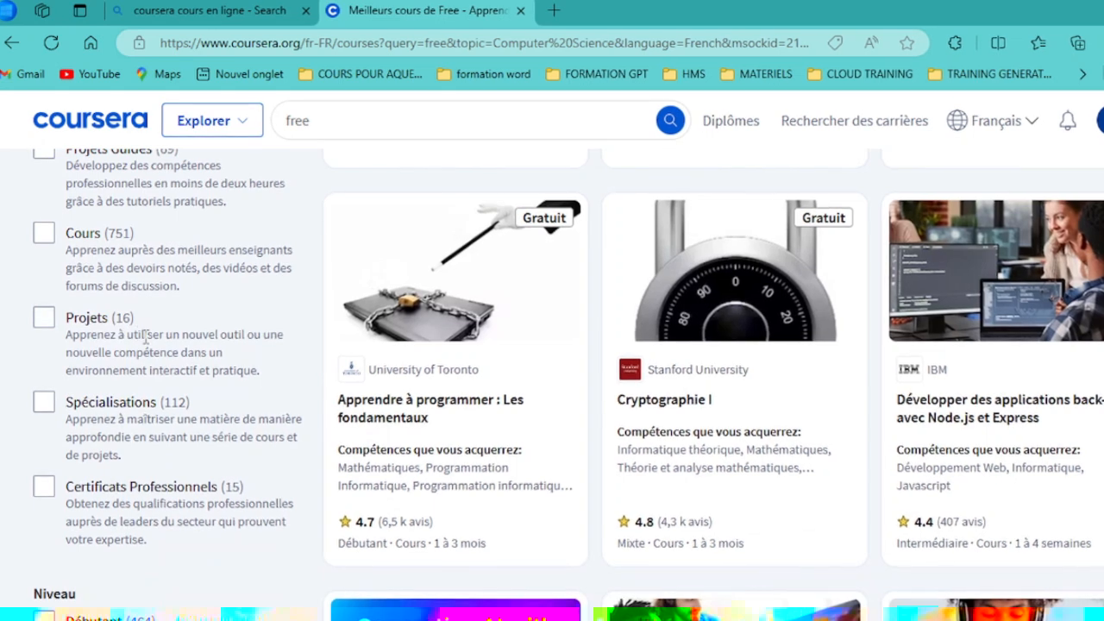
pyautogui.scroll(-1, 138, 345)
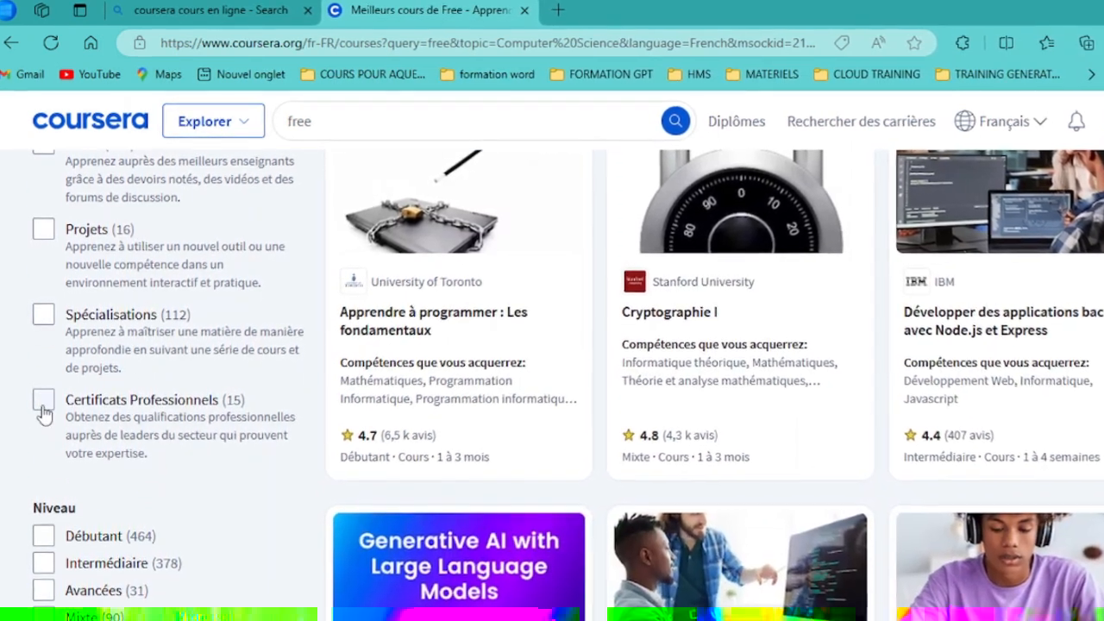
pyautogui.click(43, 405)
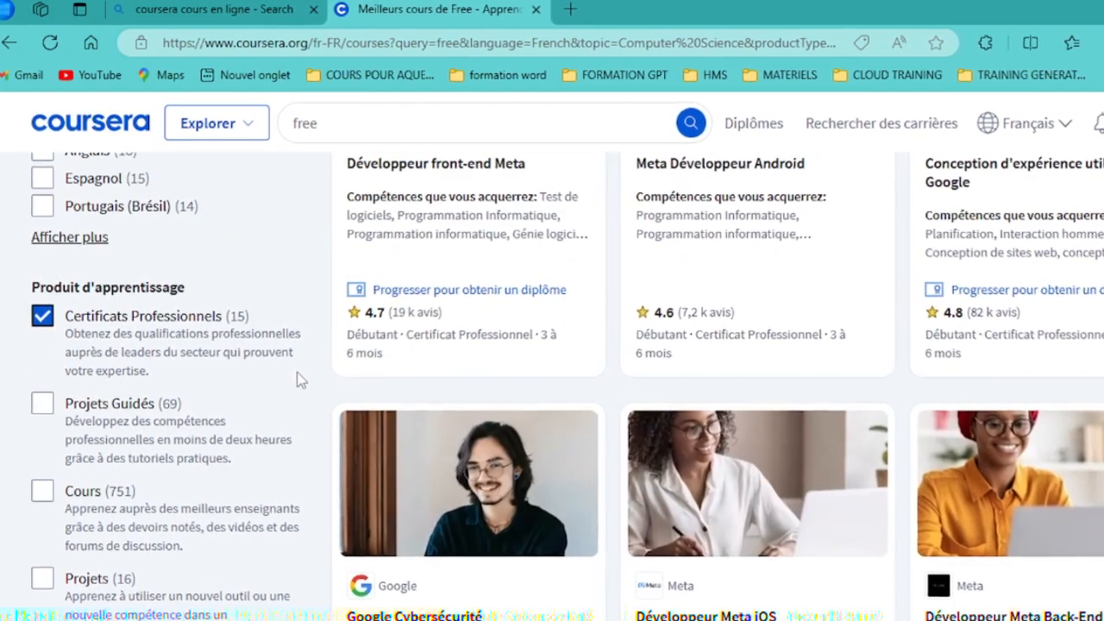
# Step: Restrict the professional certificate results to those with Français subtitles
pyautogui.scroll(-5, 297, 379)
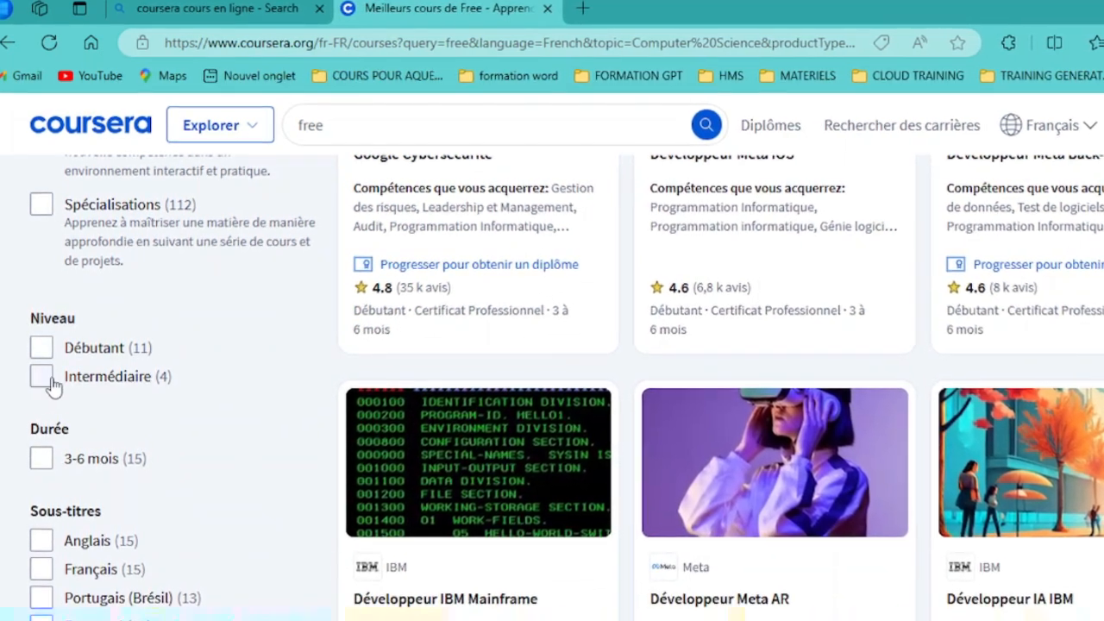
pyautogui.scroll(-2, 192, 356)
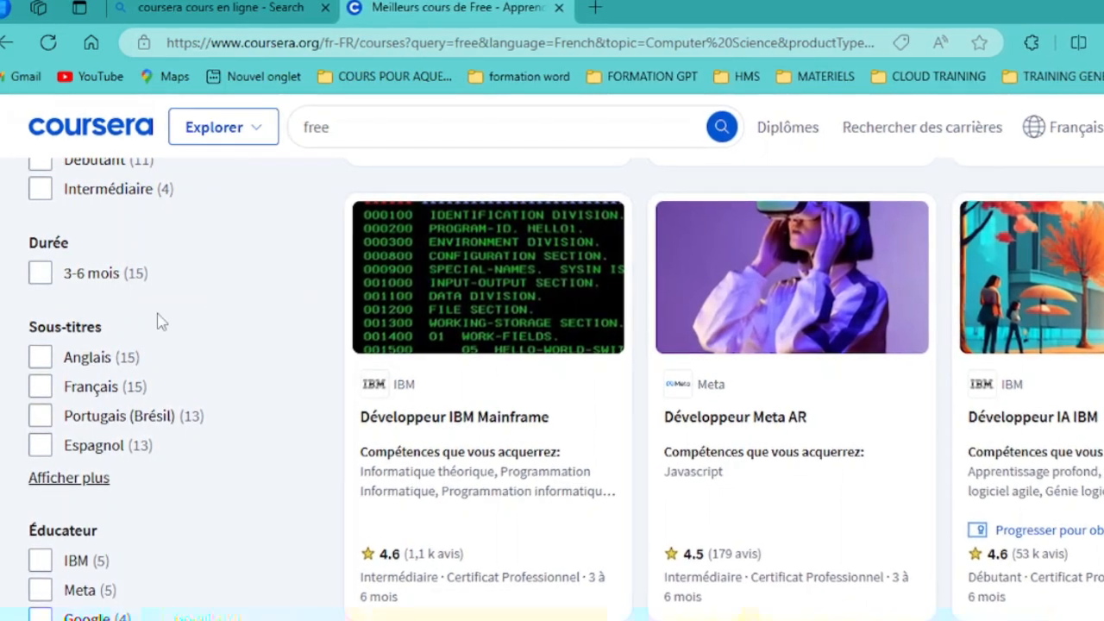
pyautogui.scroll(-1, 94, 332)
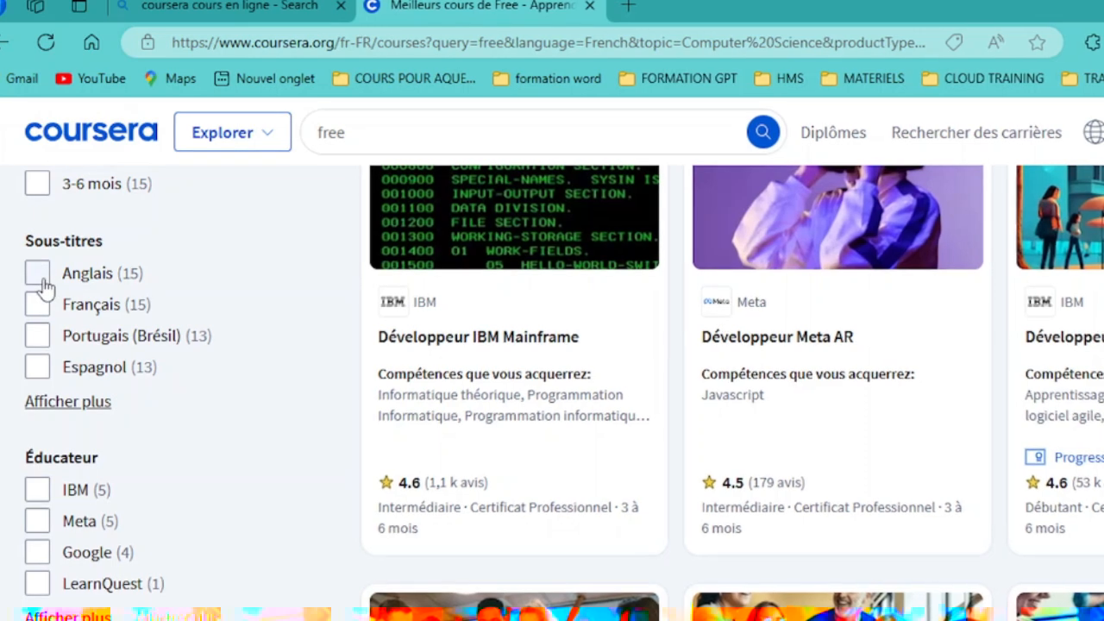
pyautogui.scroll(2, 44, 345)
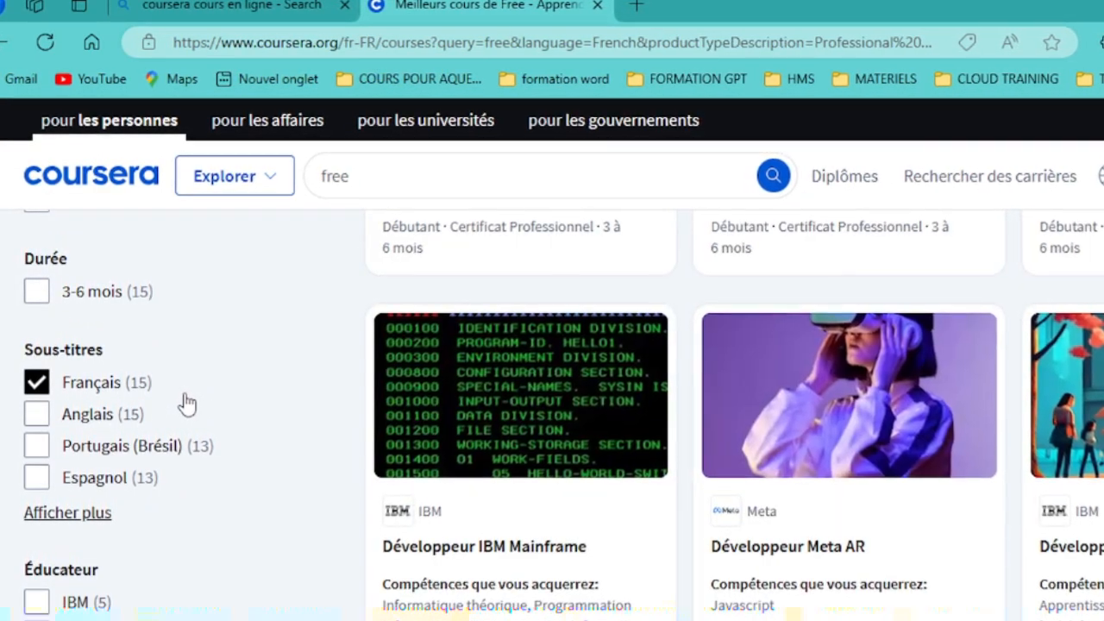
# Step: Filter the certificate results by the educator Google
pyautogui.scroll(-3, 187, 403)
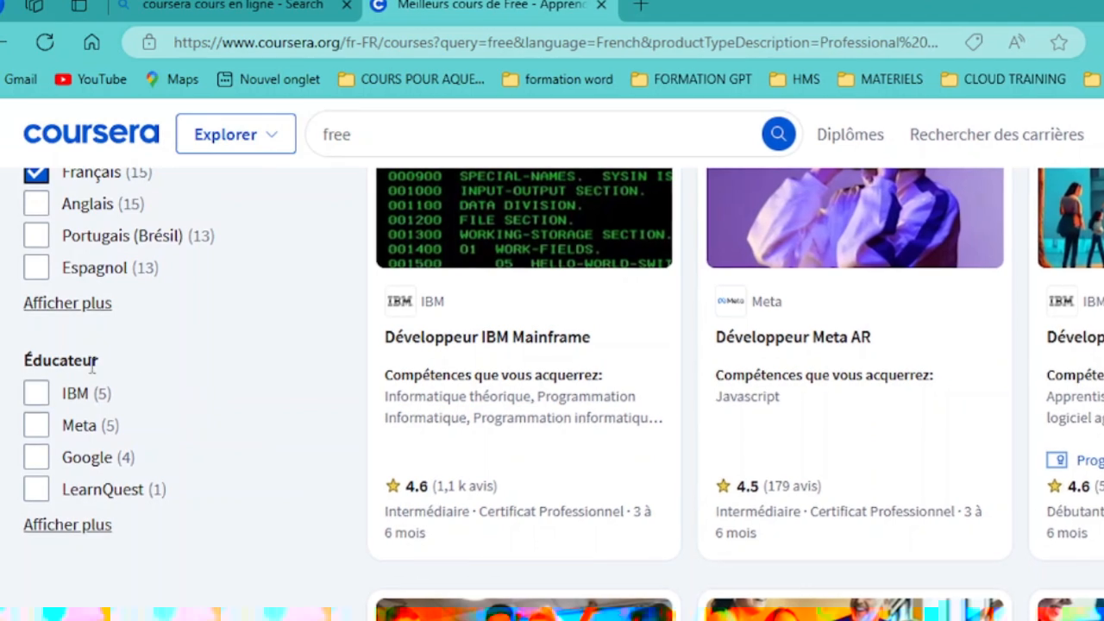
pyautogui.click(178, 377)
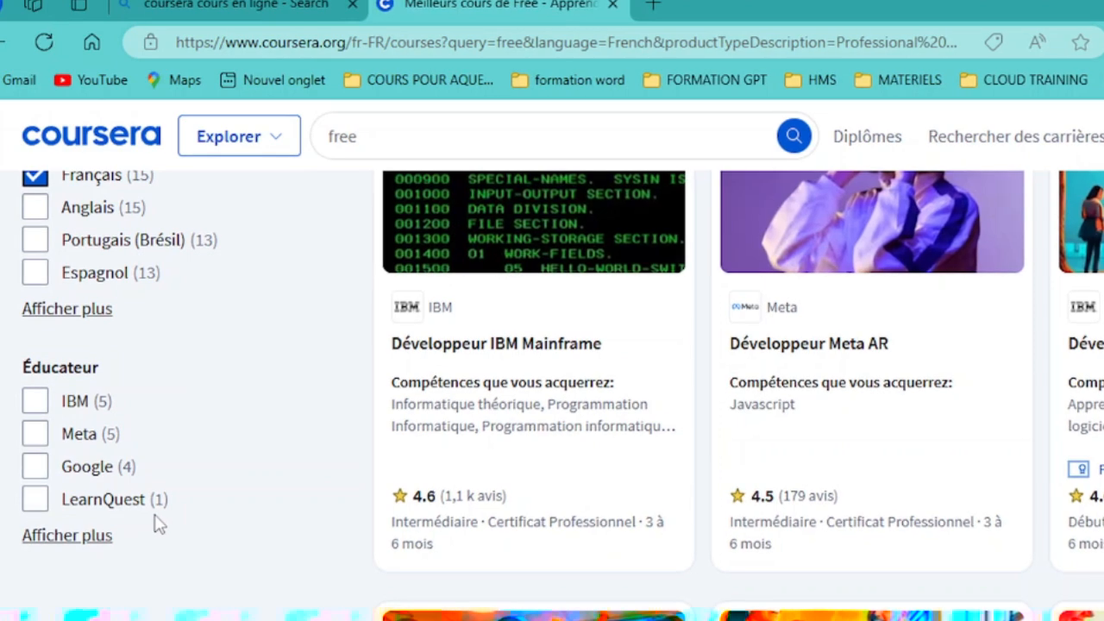
pyautogui.click(35, 471)
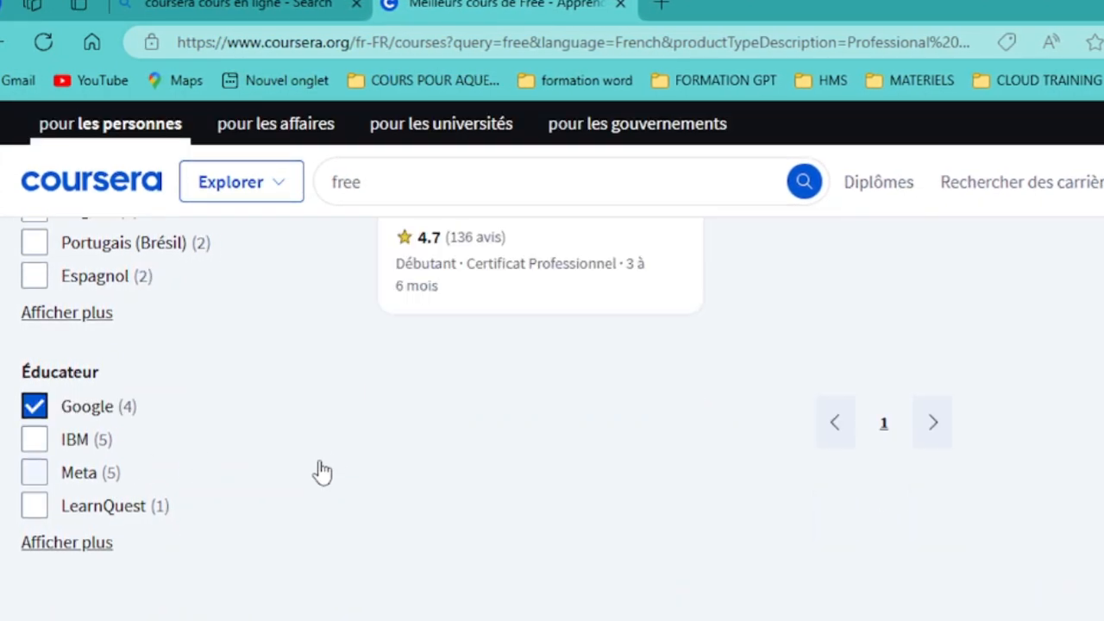
# Step: Examine the full list of educator filters and look through the Google certificate results
pyautogui.scroll(-1, 311, 469)
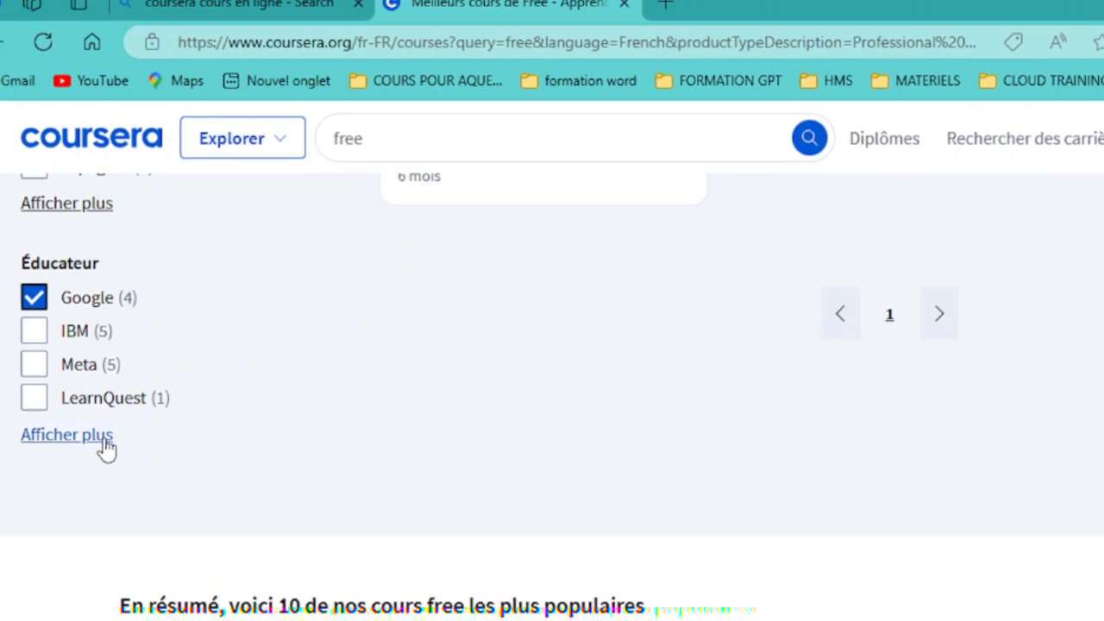
pyautogui.click(66, 435)
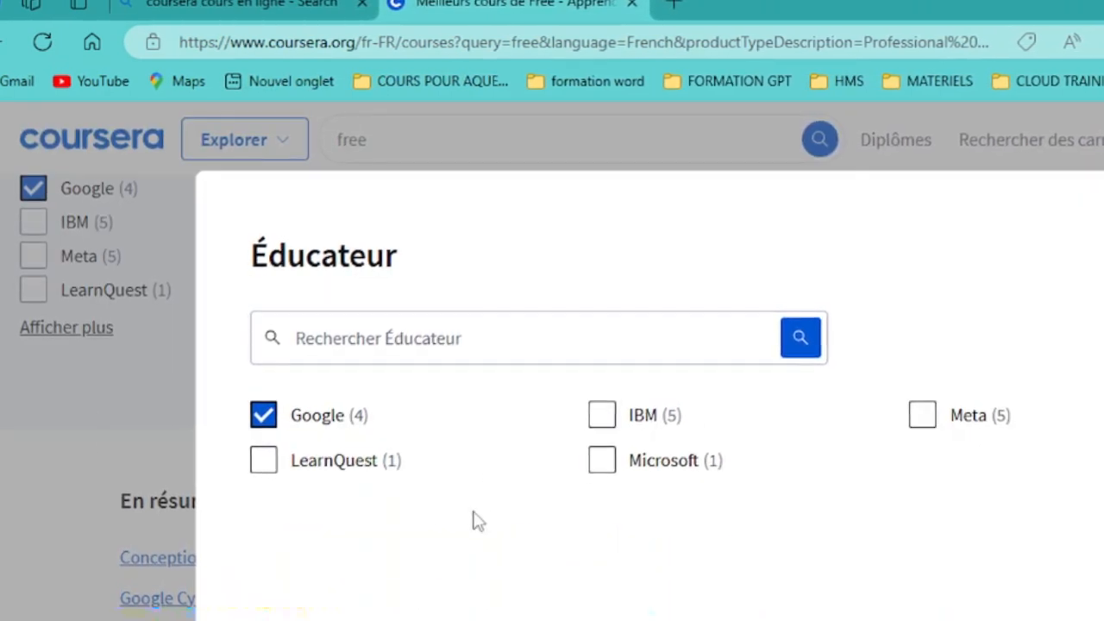
pyautogui.click(1103, 208)
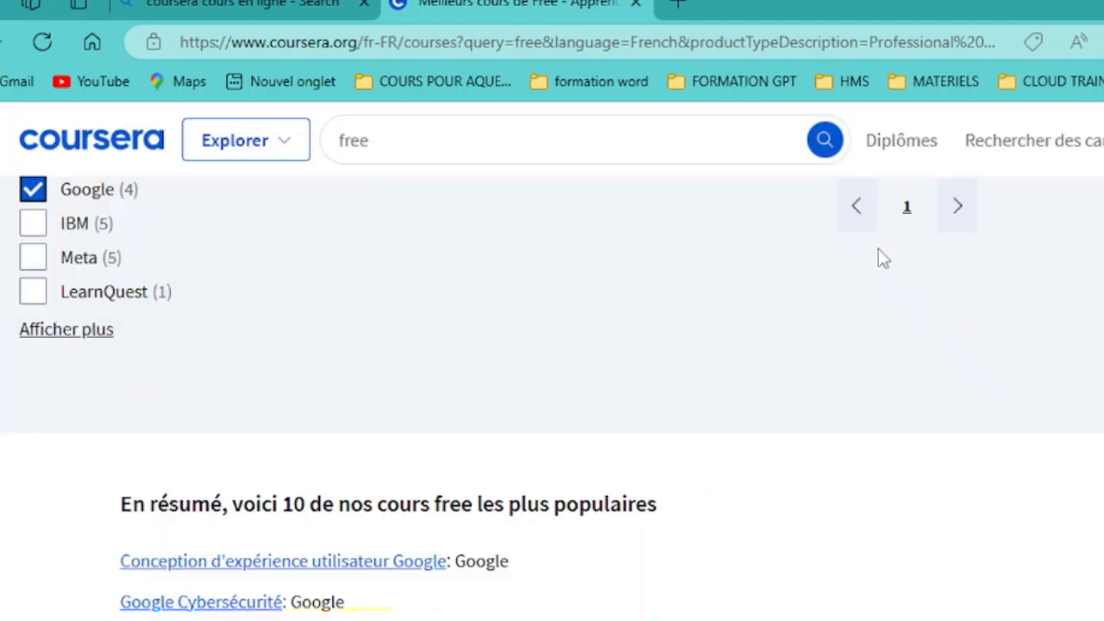
pyautogui.scroll(2, 745, 337)
pyautogui.scroll(10, 745, 336)
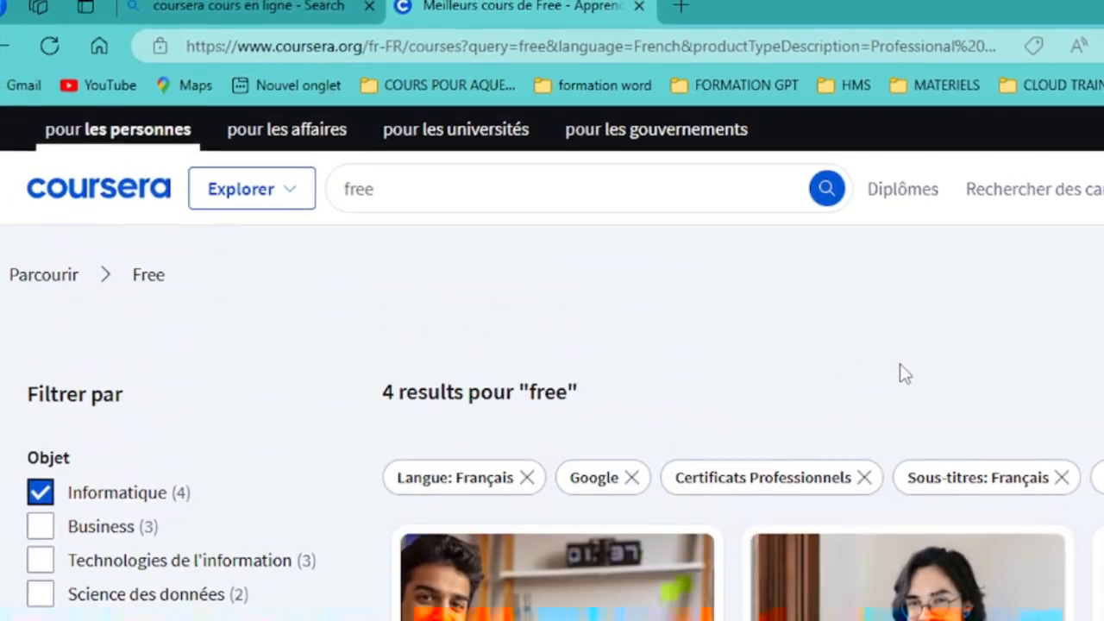
pyautogui.scroll(-3, 599, 414)
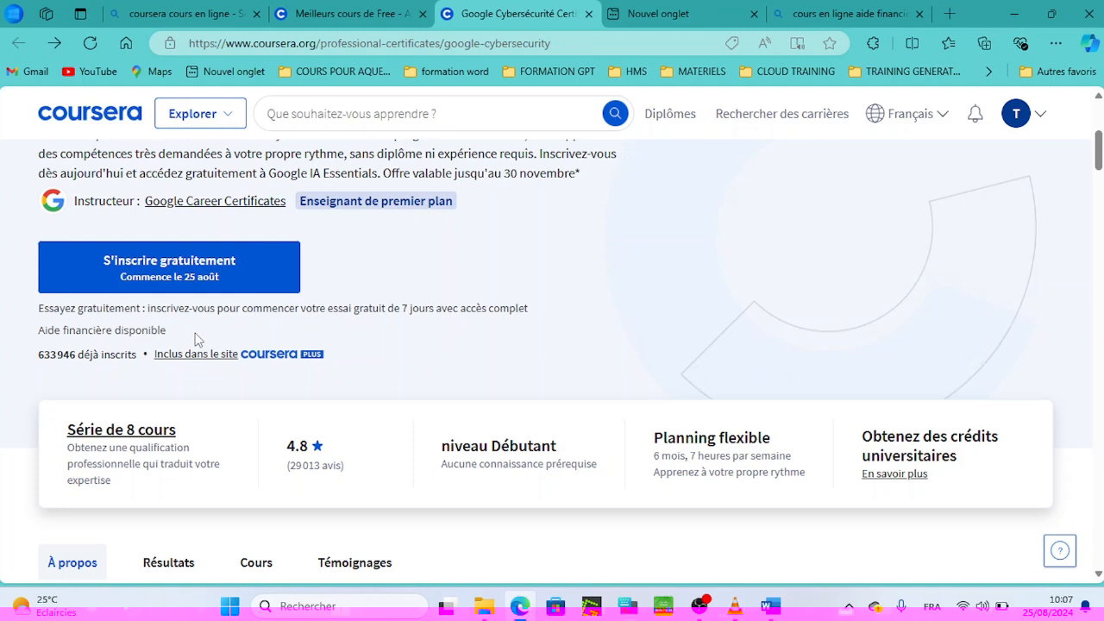
# Step: Request financial aid for the Google Cybersécurité certificate, choosing Cours 8, Put It to Work: Prepare for Cybersecurity Jobs
pyautogui.click(141, 334)
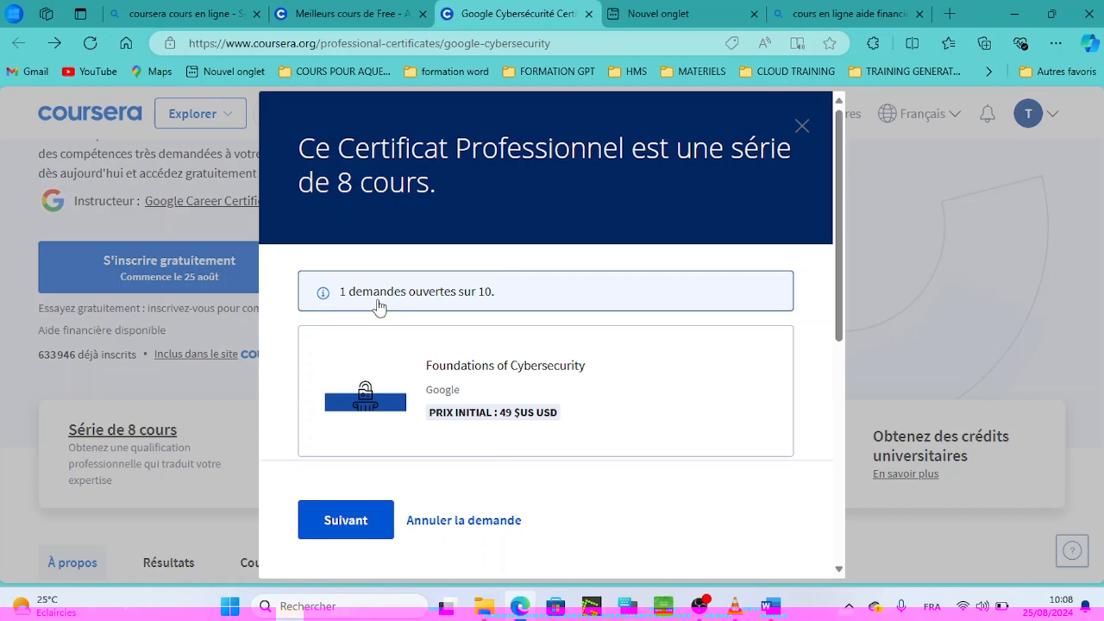
pyautogui.scroll(-5, 554, 351)
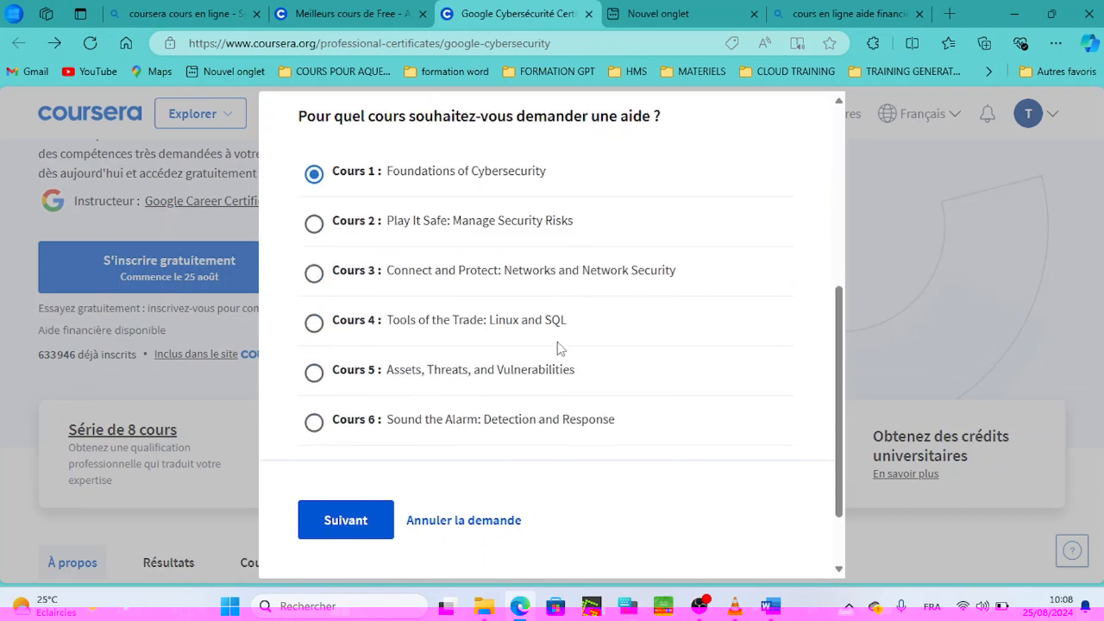
pyautogui.scroll(3, 556, 347)
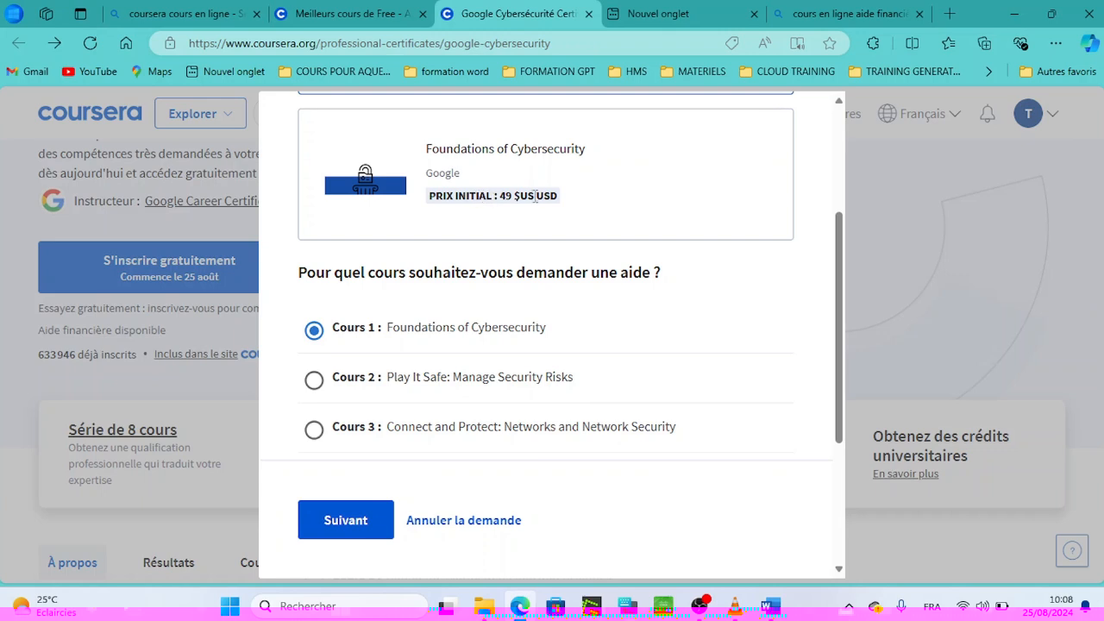
pyautogui.moveTo(573, 198); pyautogui.dragTo(429, 200)
pyautogui.click(643, 213)
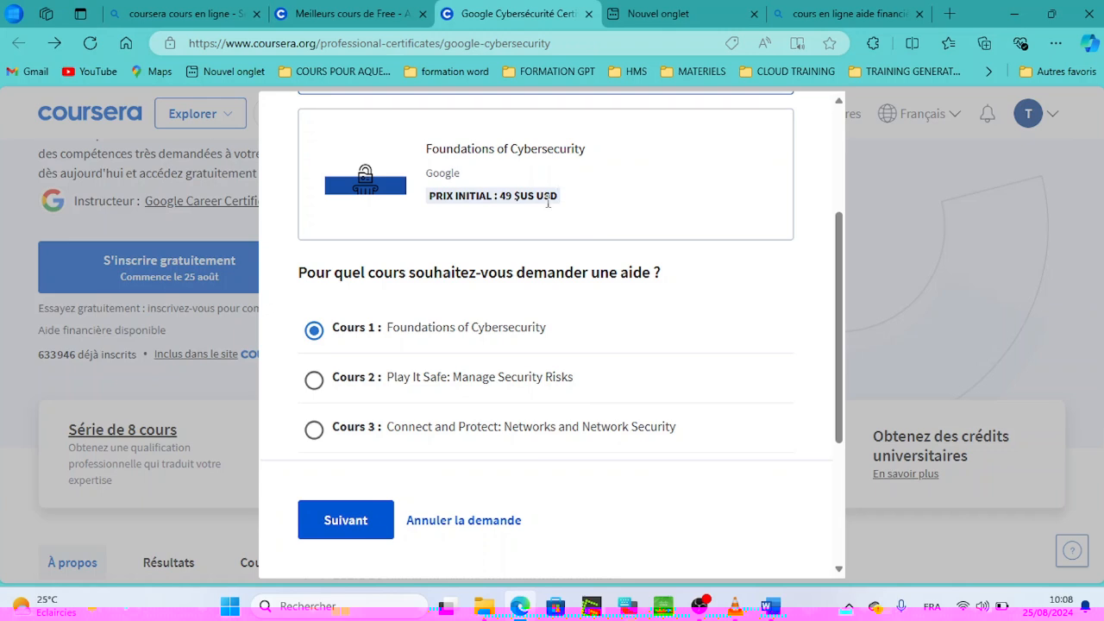
pyautogui.scroll(-3, 561, 274)
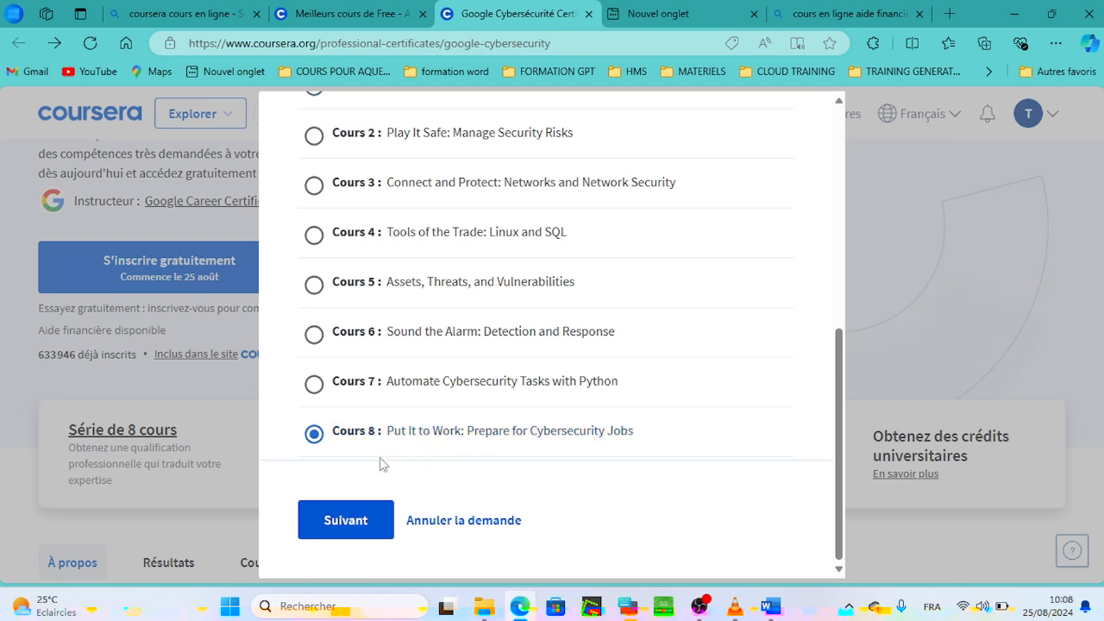
pyautogui.click(359, 522)
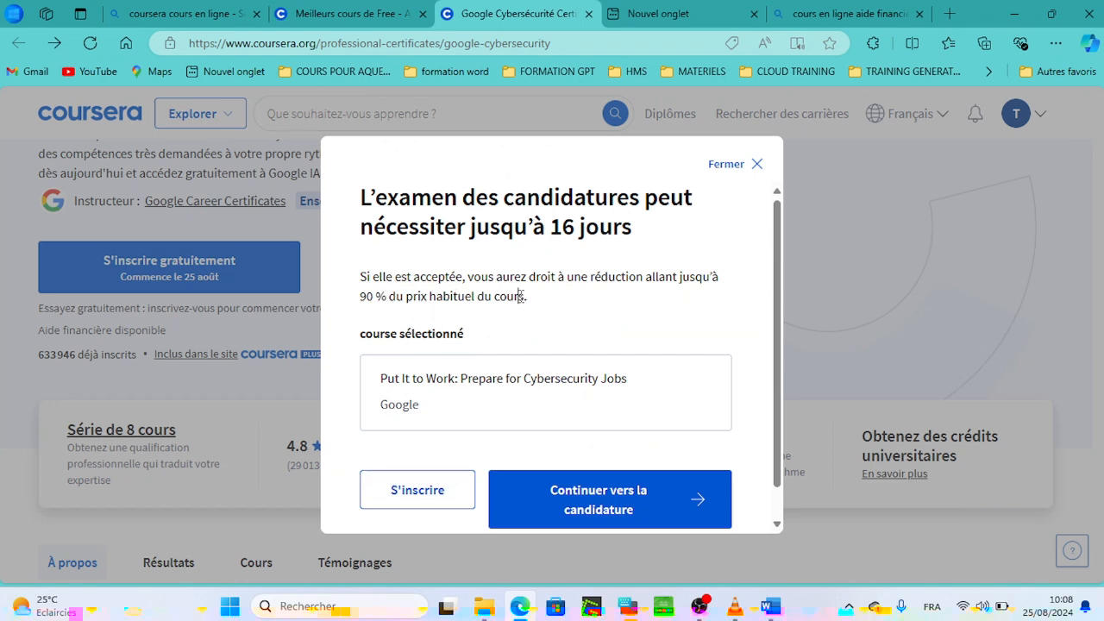
# Step: Review the price reduction terms and continue to the financial aid application for the selected course
pyautogui.moveTo(521, 296); pyautogui.dragTo(337, 288)
pyautogui.click(380, 296)
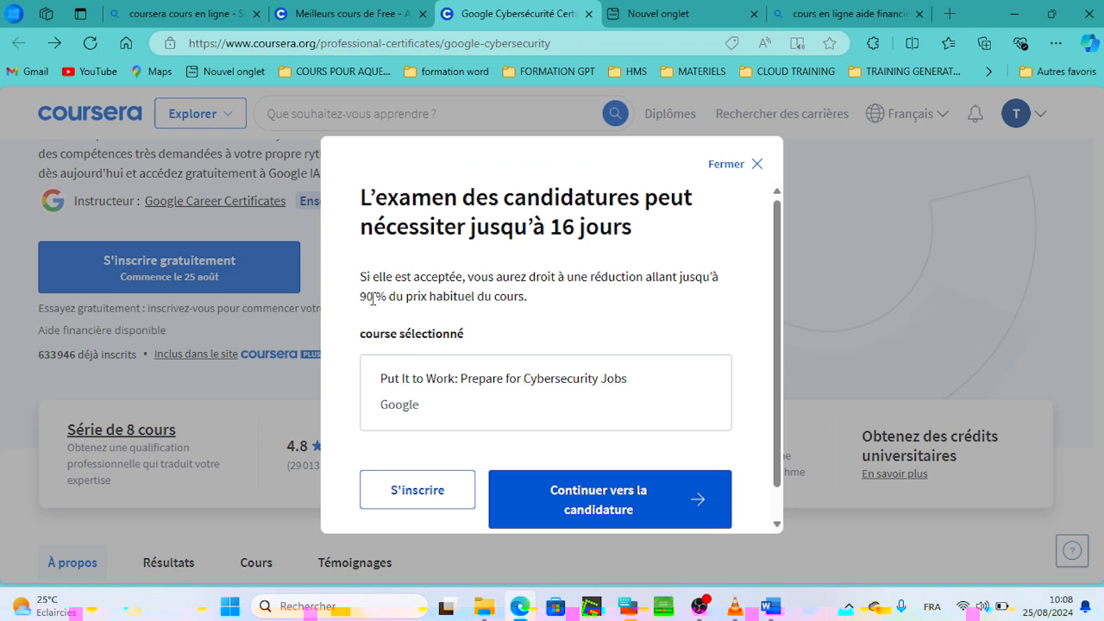
pyautogui.doubleClick(372, 298)
pyautogui.click(472, 309)
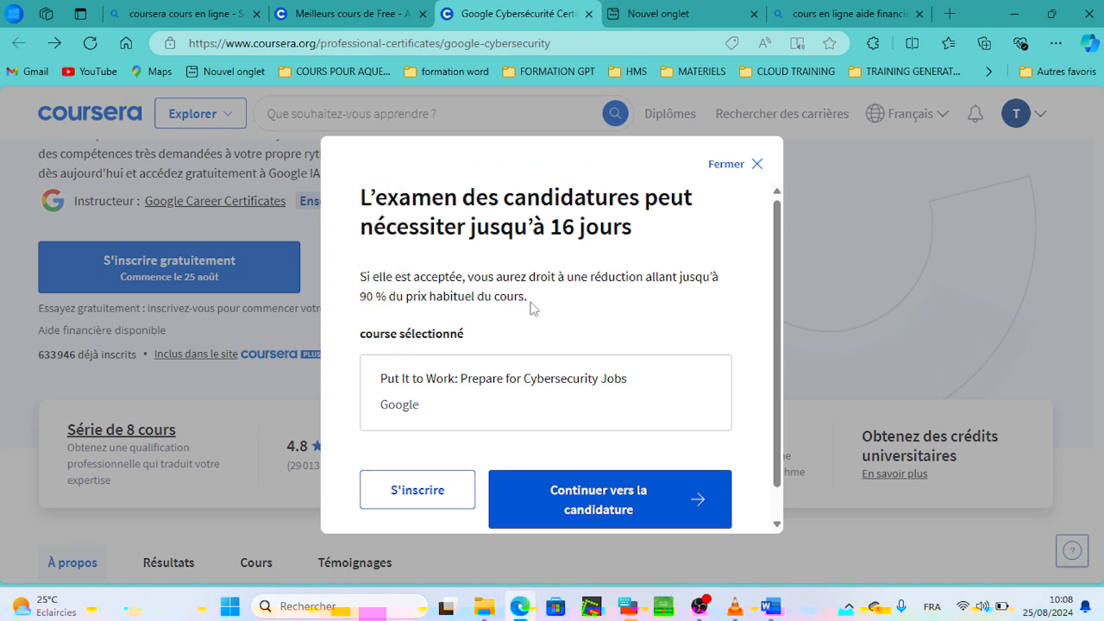
pyautogui.scroll(-1, 621, 402)
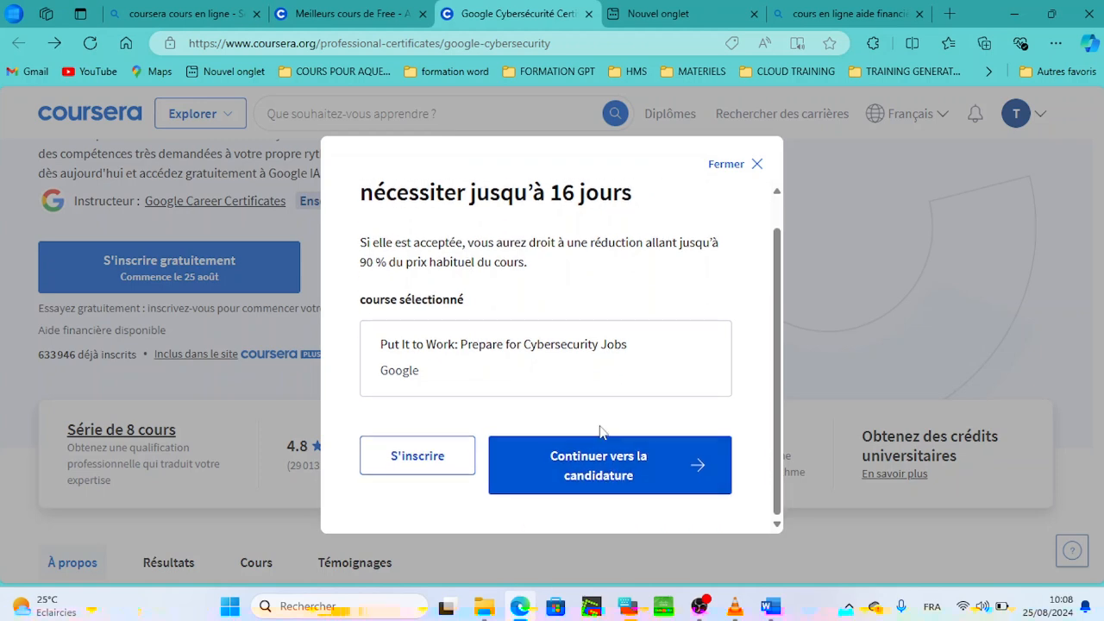
pyautogui.click(611, 472)
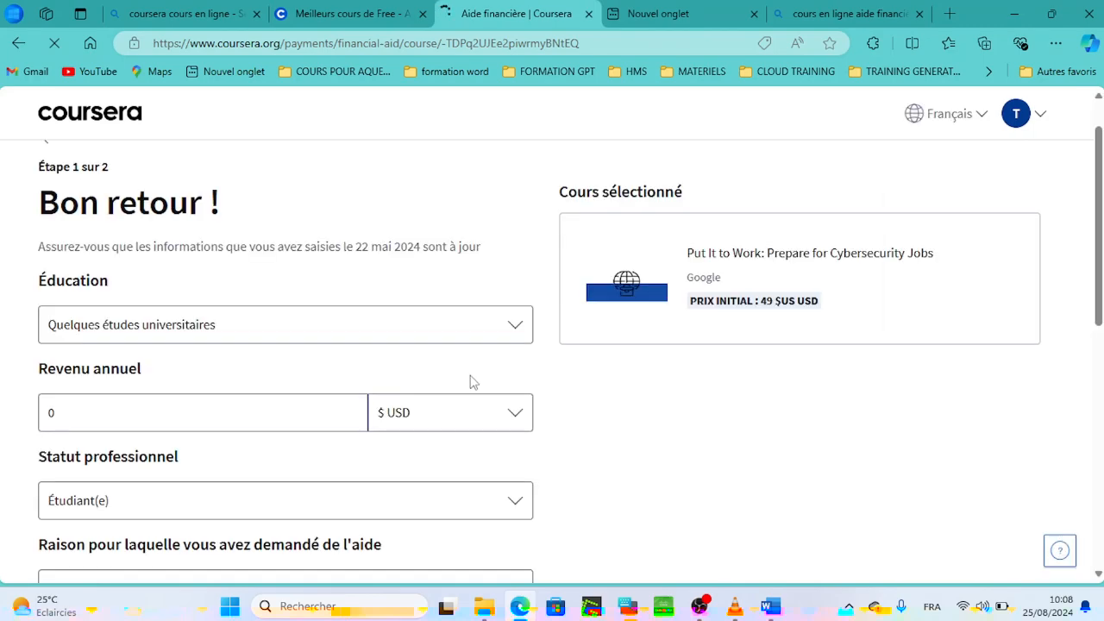
# Step: Choose Quelques études universitaires as the education level in the financial aid application
pyautogui.scroll(-2, 217, 323)
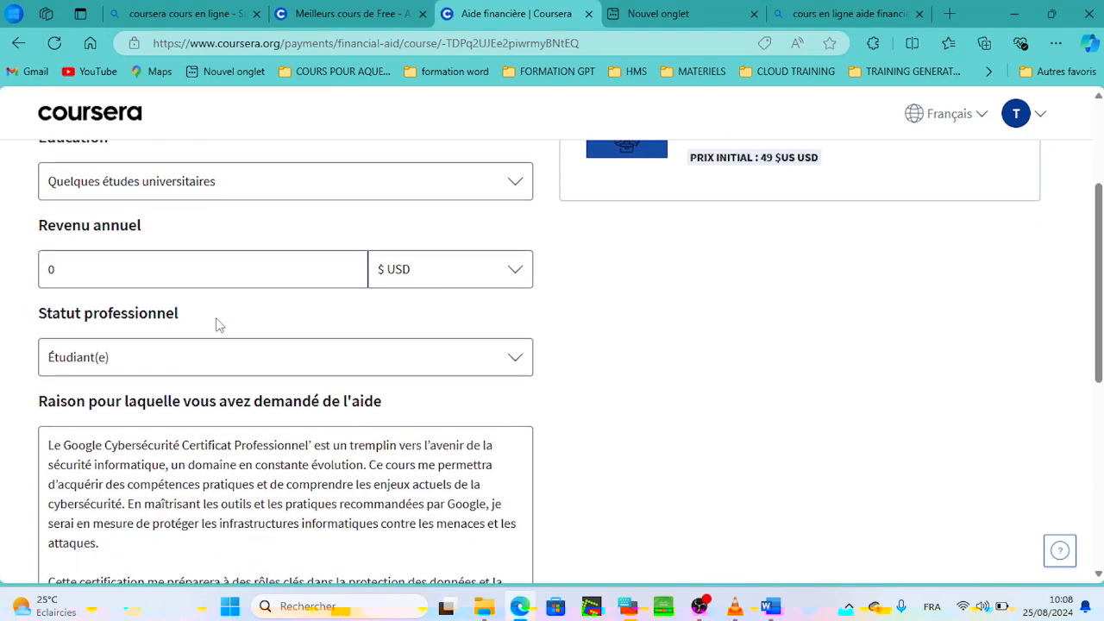
pyautogui.scroll(3, 217, 322)
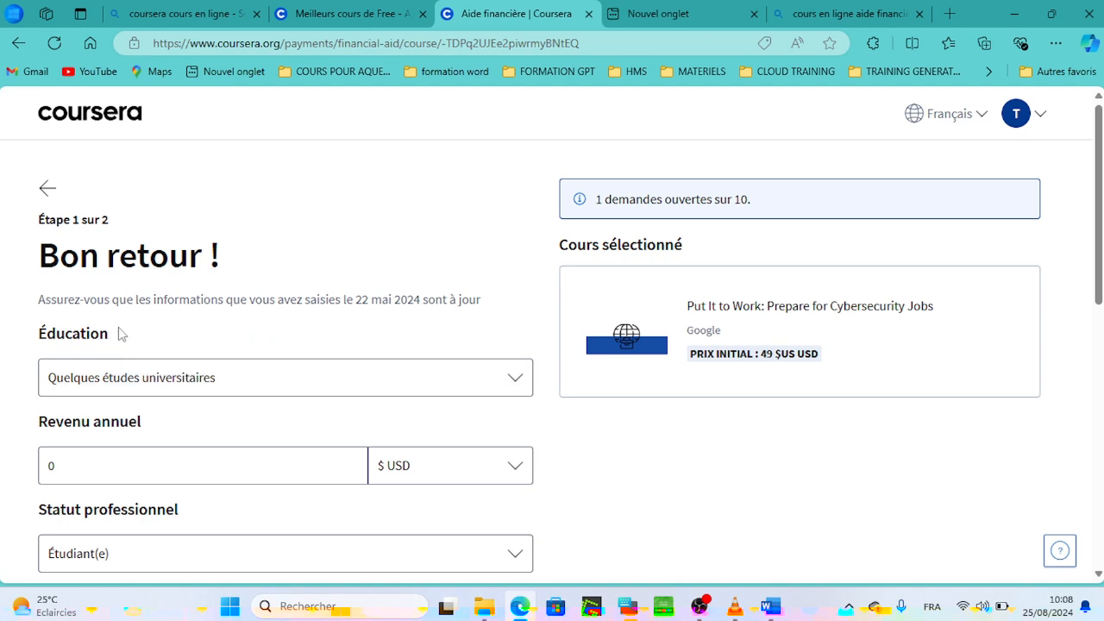
pyautogui.click(236, 384)
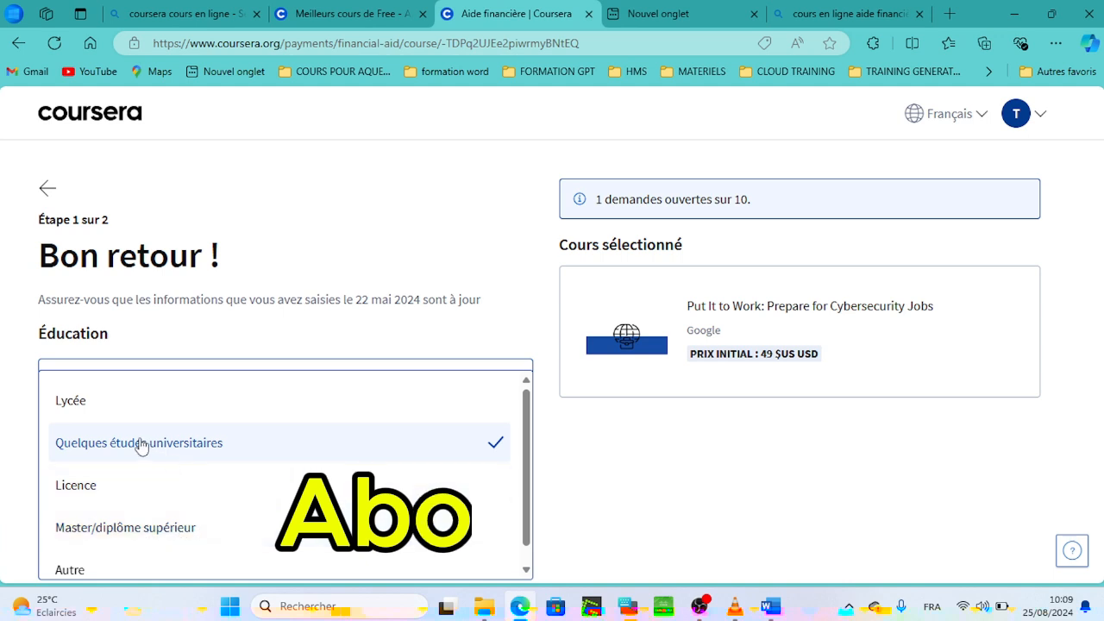
pyautogui.click(190, 443)
pyautogui.scroll(-1, 293, 392)
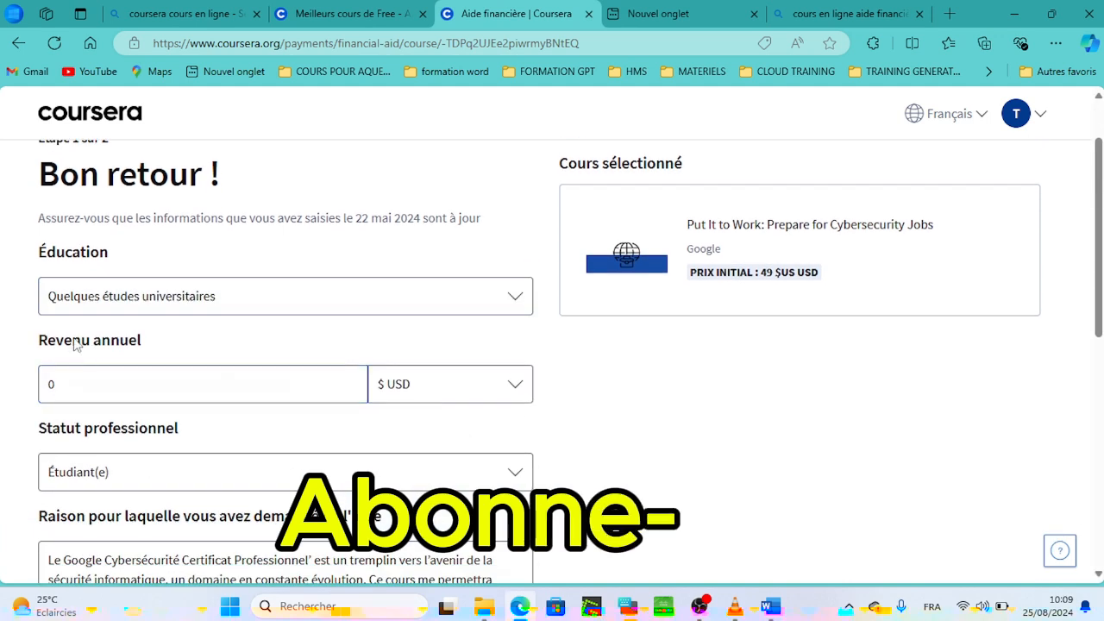
# Step: Enter 0 as the annual income in the financial aid application
pyautogui.moveTo(105, 380); pyautogui.dragTo(8, 388)
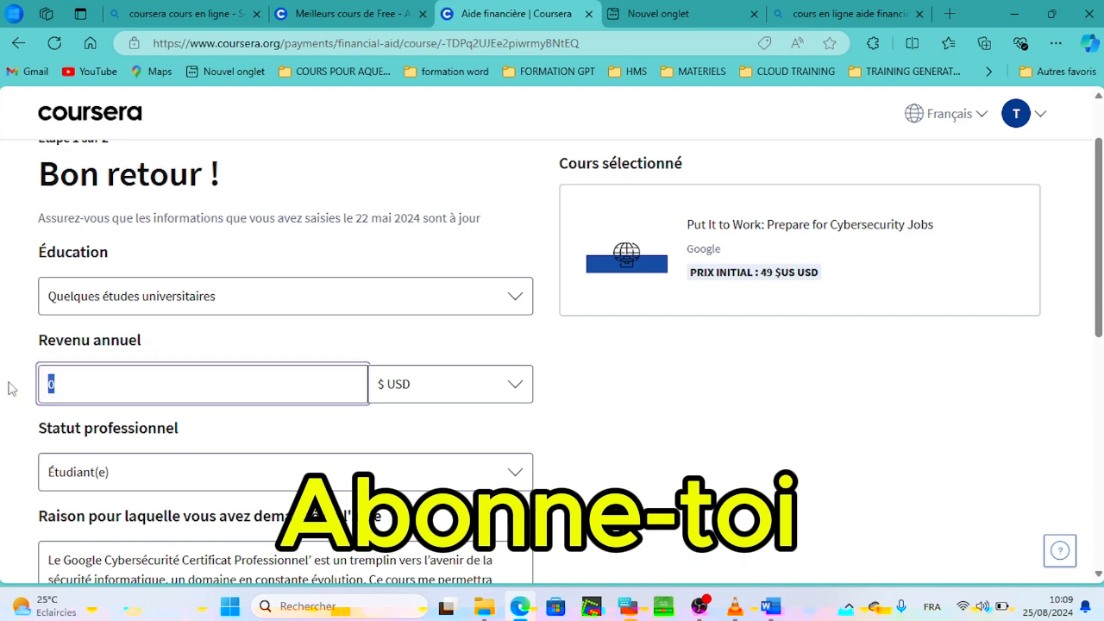
pyautogui.press('BackSpace')
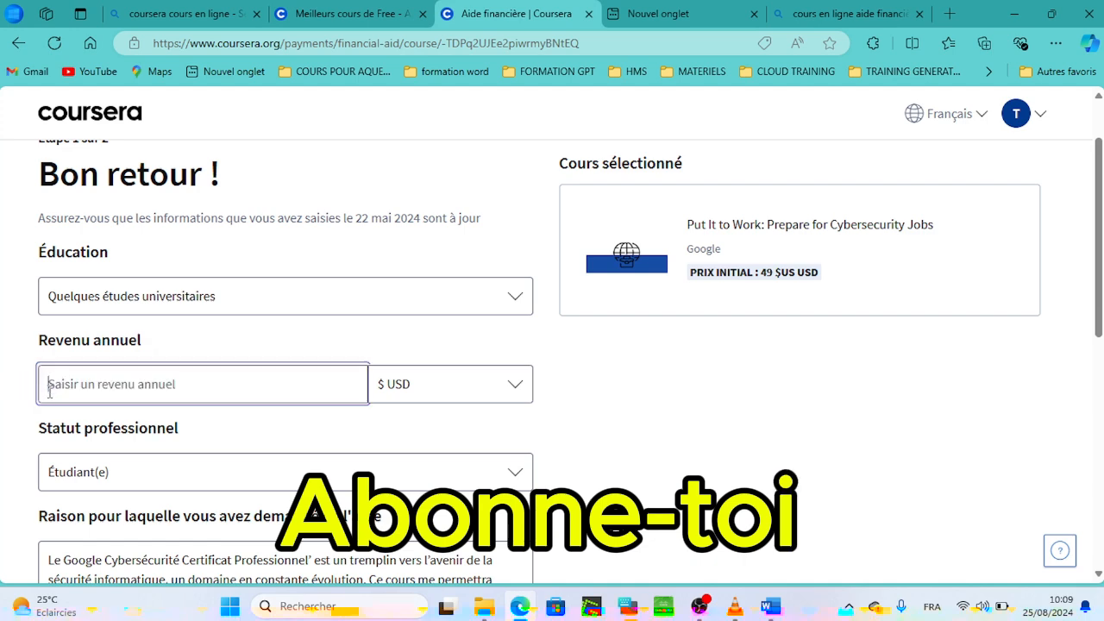
pyautogui.write('0')
# Step: Examine the professional status options and the written reason for requesting aid in the application
pyautogui.scroll(-2, 271, 380)
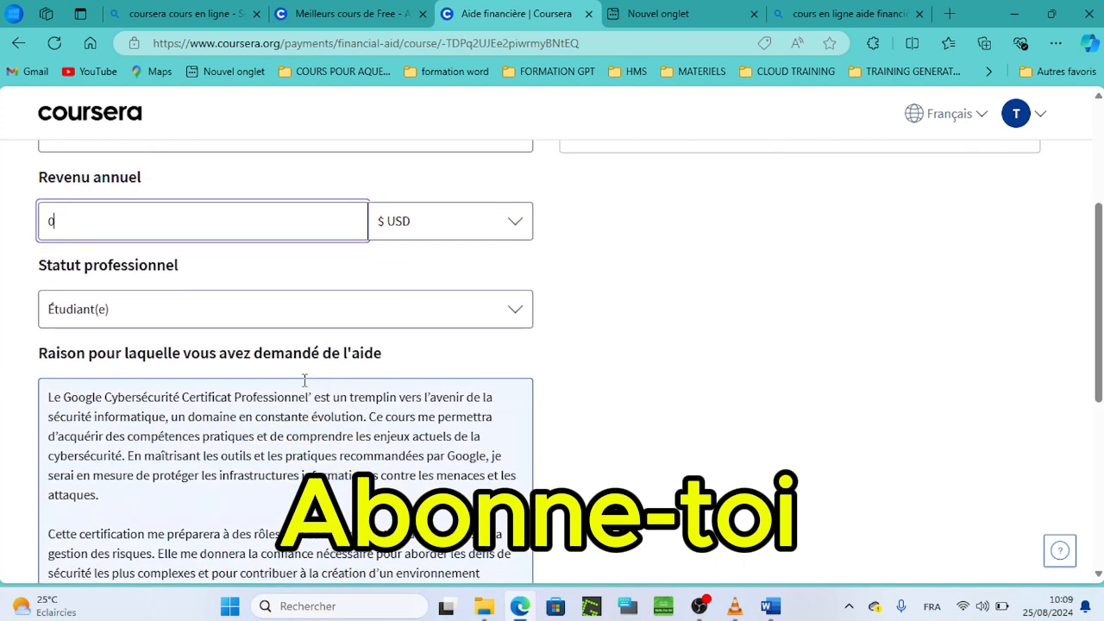
pyautogui.click(183, 312)
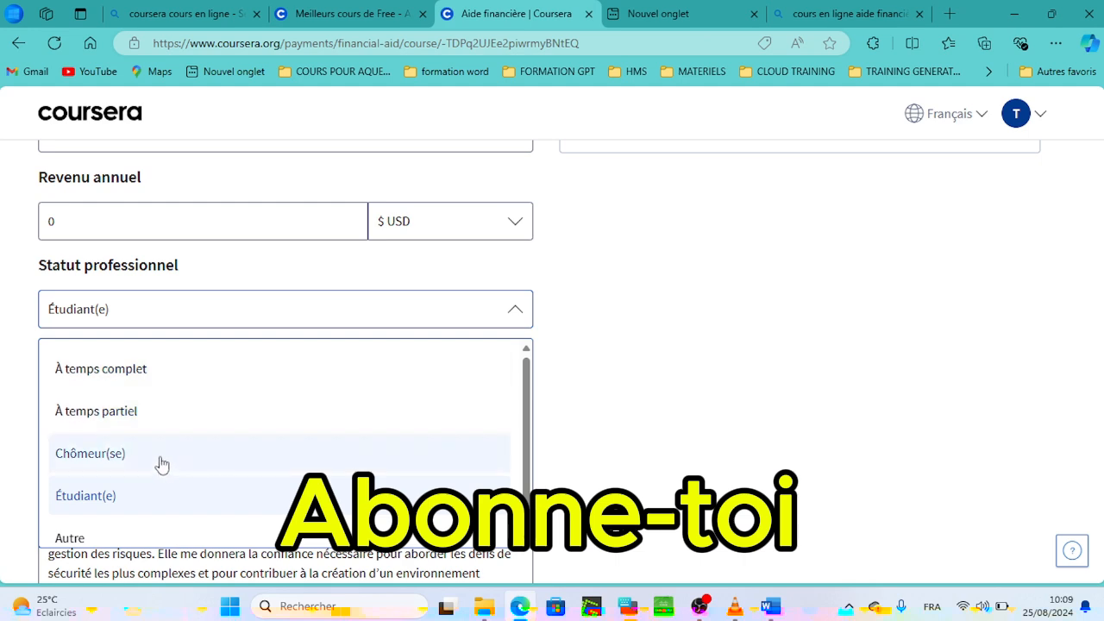
pyautogui.scroll(-1, 251, 475)
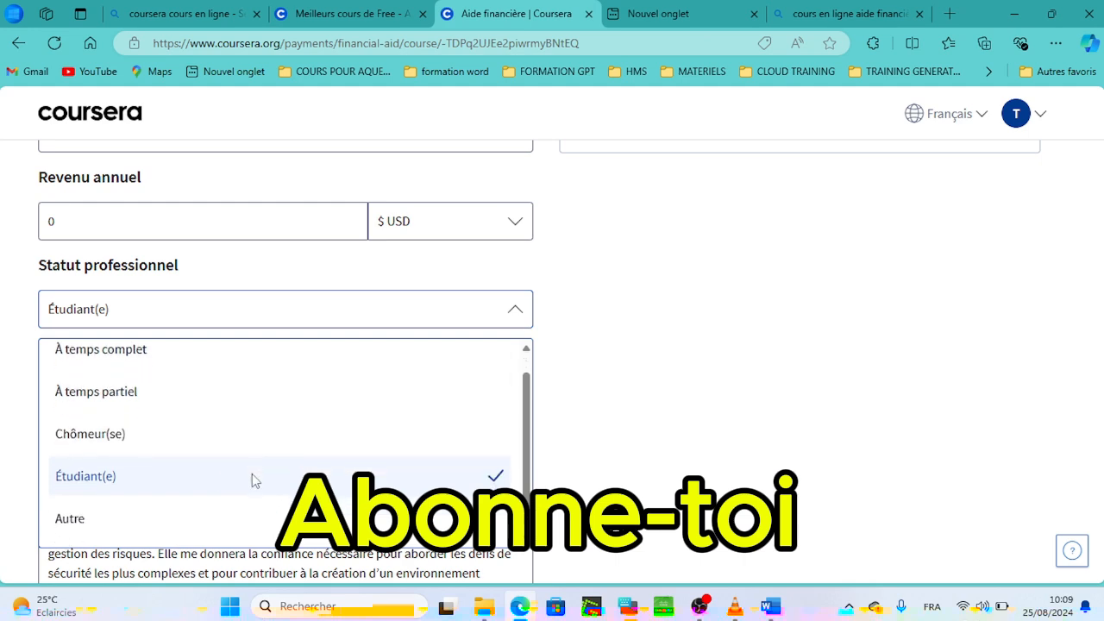
pyautogui.click(675, 367)
pyautogui.scroll(-1, 283, 369)
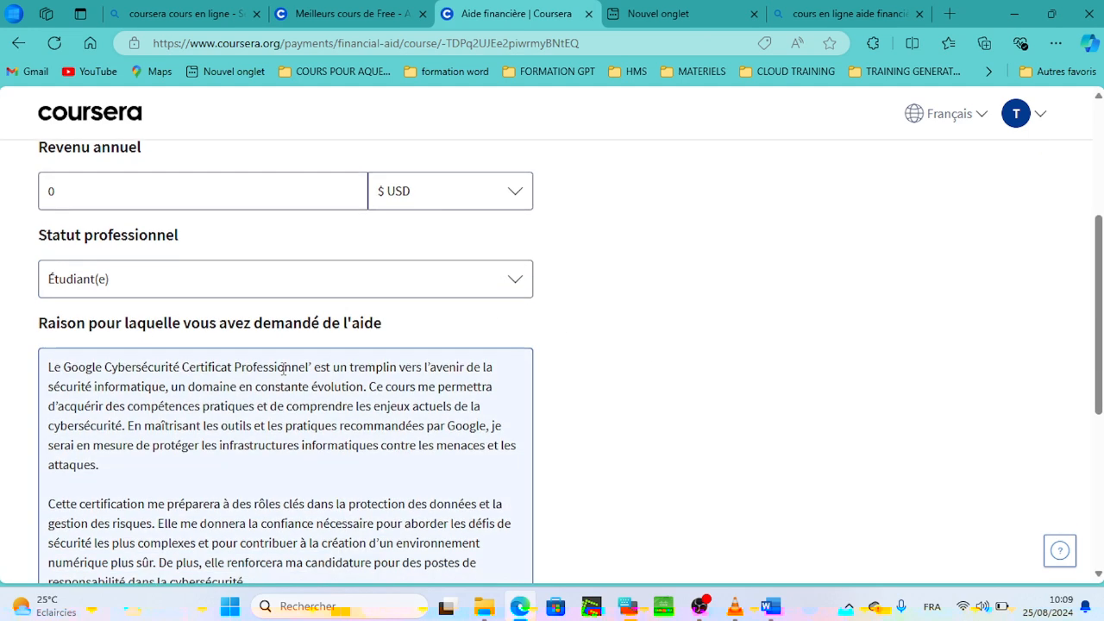
pyautogui.scroll(-1, 283, 369)
pyautogui.scroll(2, 207, 362)
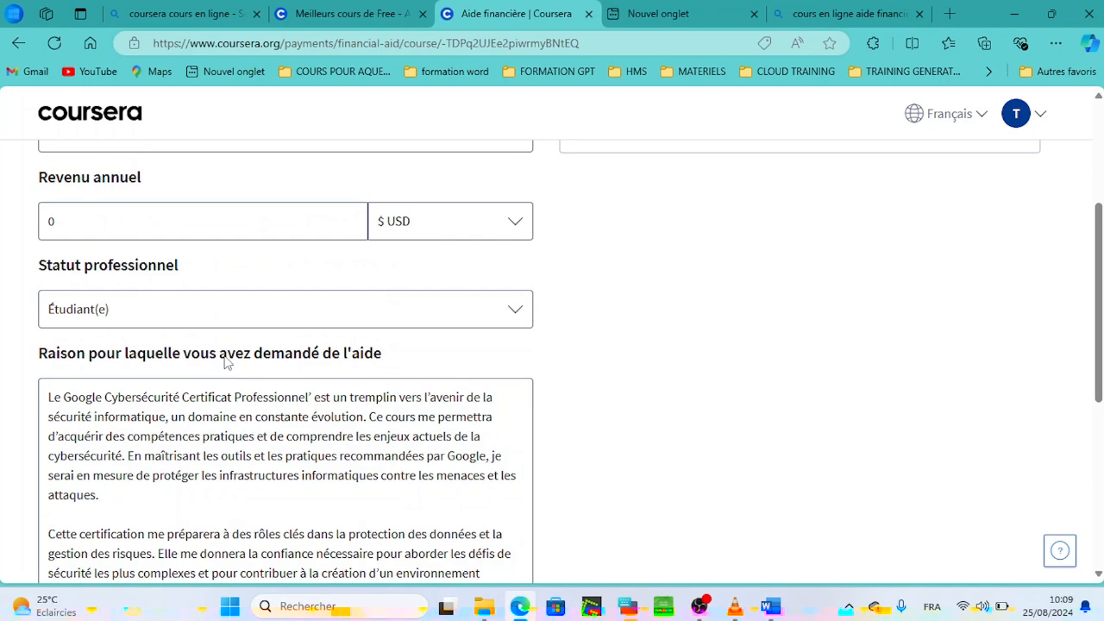
pyautogui.scroll(-4, 226, 363)
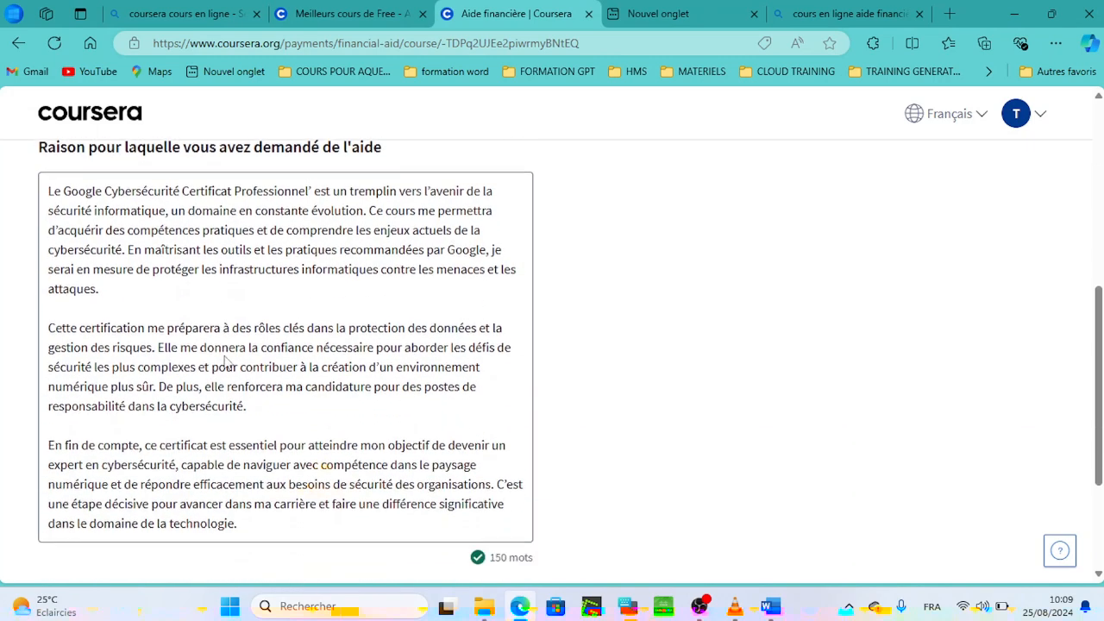
pyautogui.scroll(3, 226, 363)
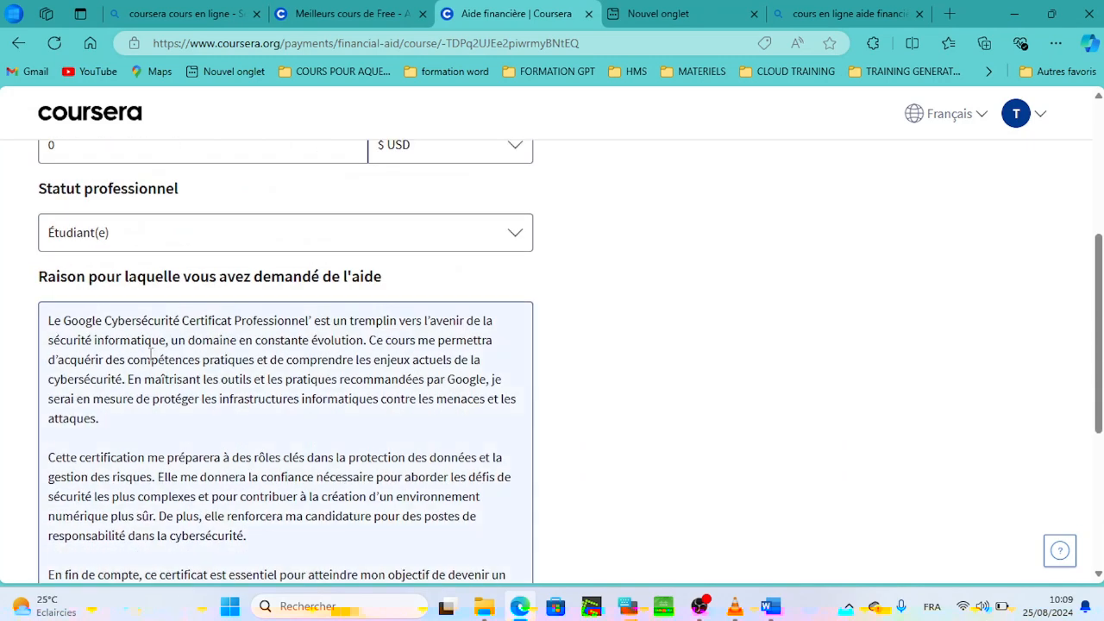
# Step: Switch to Document2 in Word and read through the three-paragraph motivation text for the Google cybersecurity certificate
pyautogui.moveTo(771, 606)
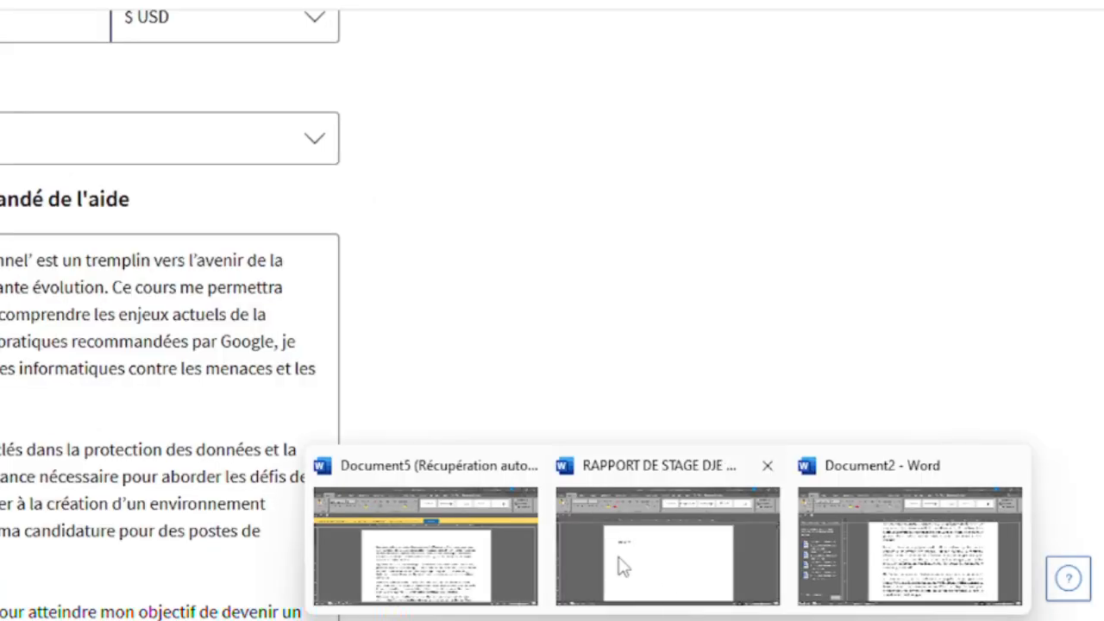
pyautogui.click(943, 511)
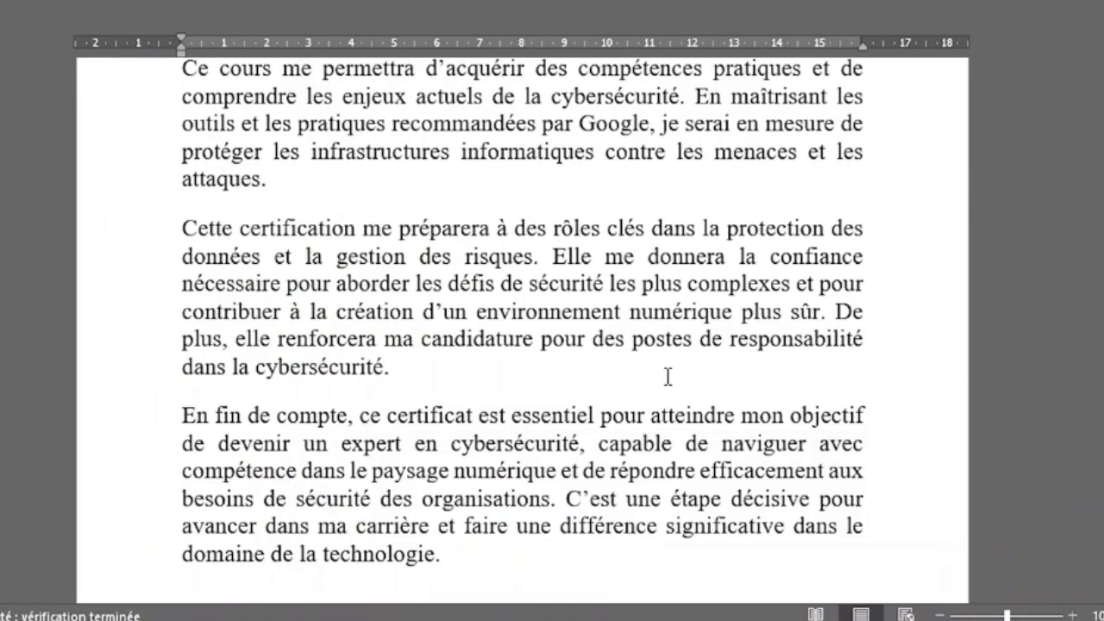
pyautogui.scroll(3, 668, 377)
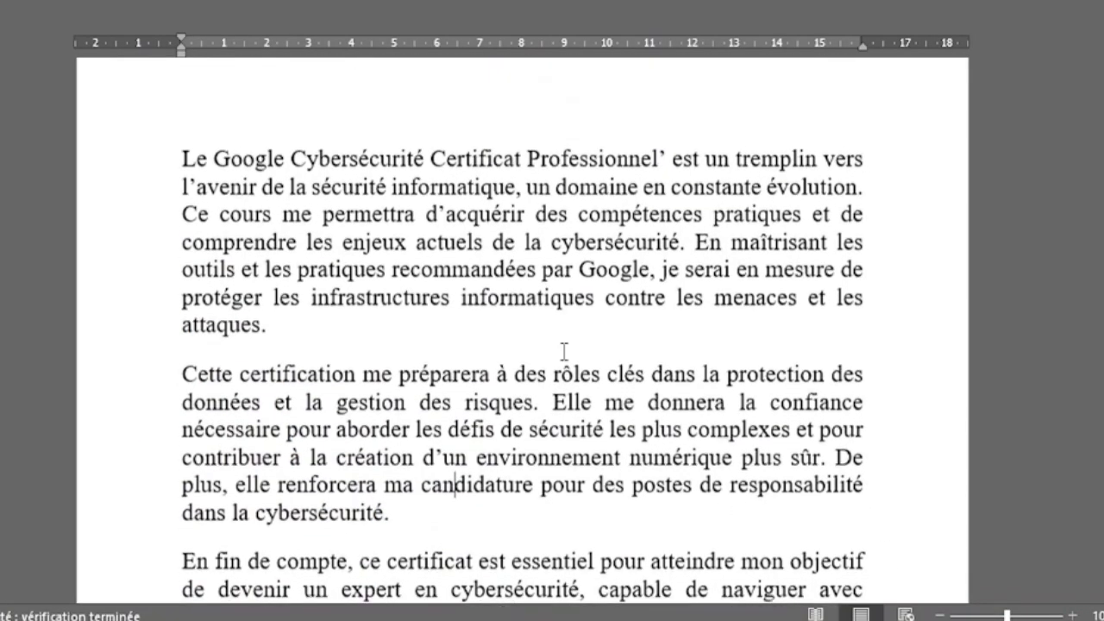
pyautogui.tripleClick(187, 178)
pyautogui.moveTo(404, 398); pyautogui.dragTo(607, 592)
pyautogui.scroll(4, 420, 434)
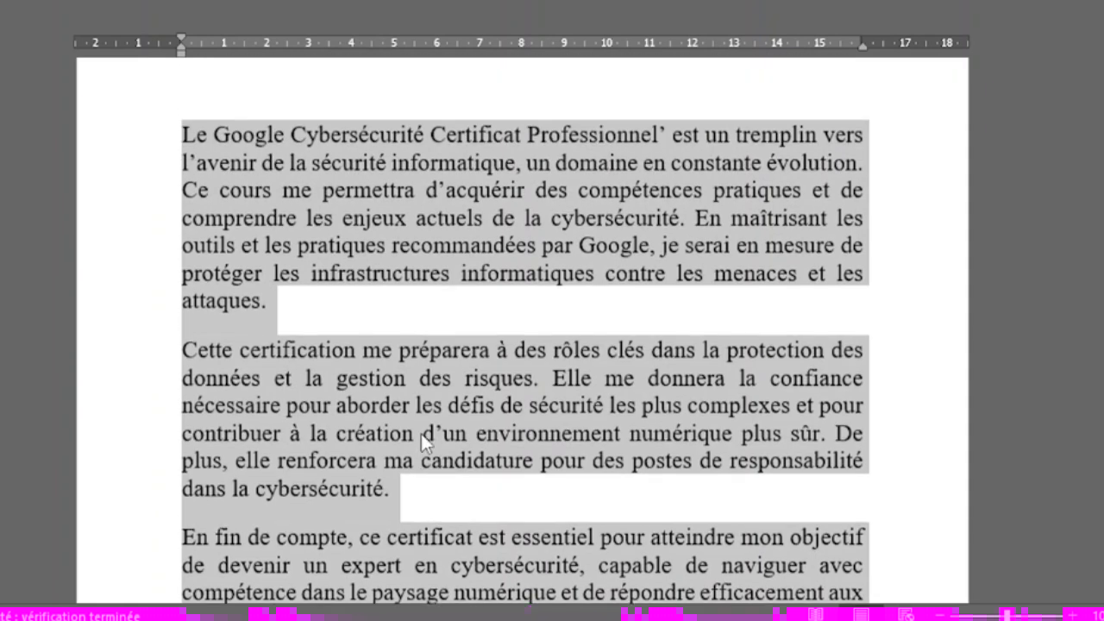
pyautogui.click(283, 270)
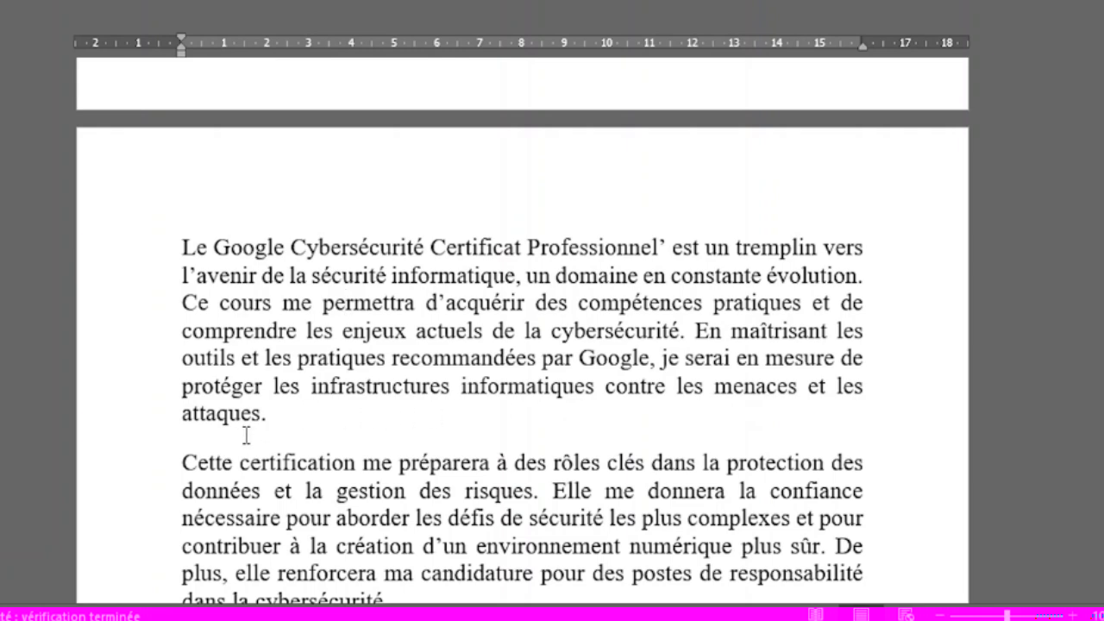
pyautogui.scroll(-1, 310, 405)
pyautogui.scroll(-3, 278, 387)
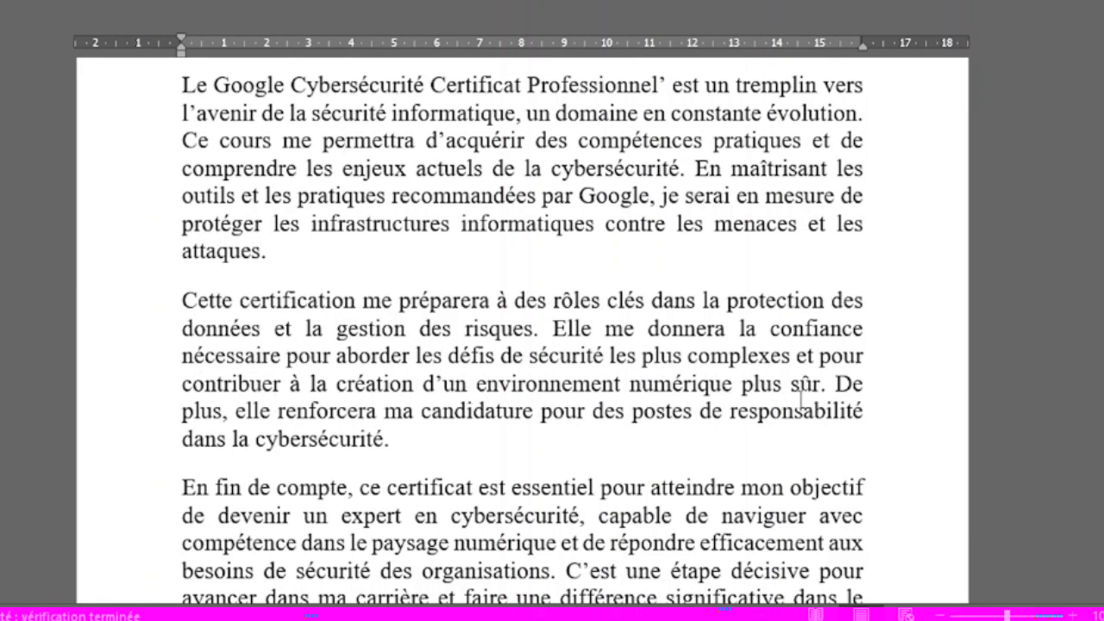
pyautogui.moveTo(837, 383); pyautogui.dragTo(783, 436)
pyautogui.scroll(1, 372, 321)
pyautogui.scroll(1, 372, 321)
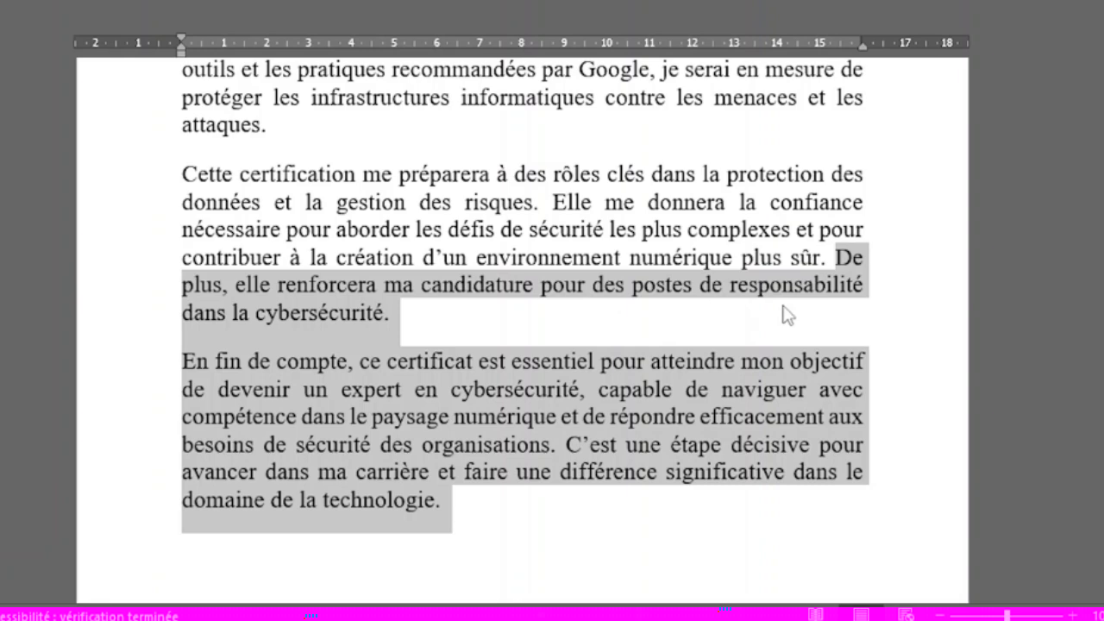
pyautogui.click(326, 326)
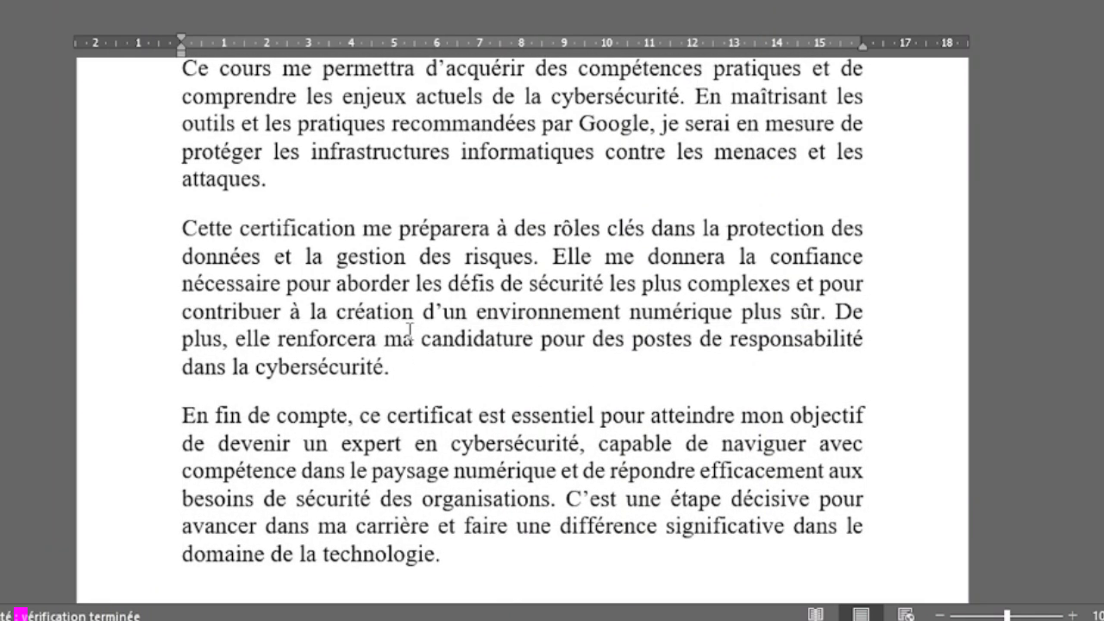
pyautogui.scroll(-1, 274, 414)
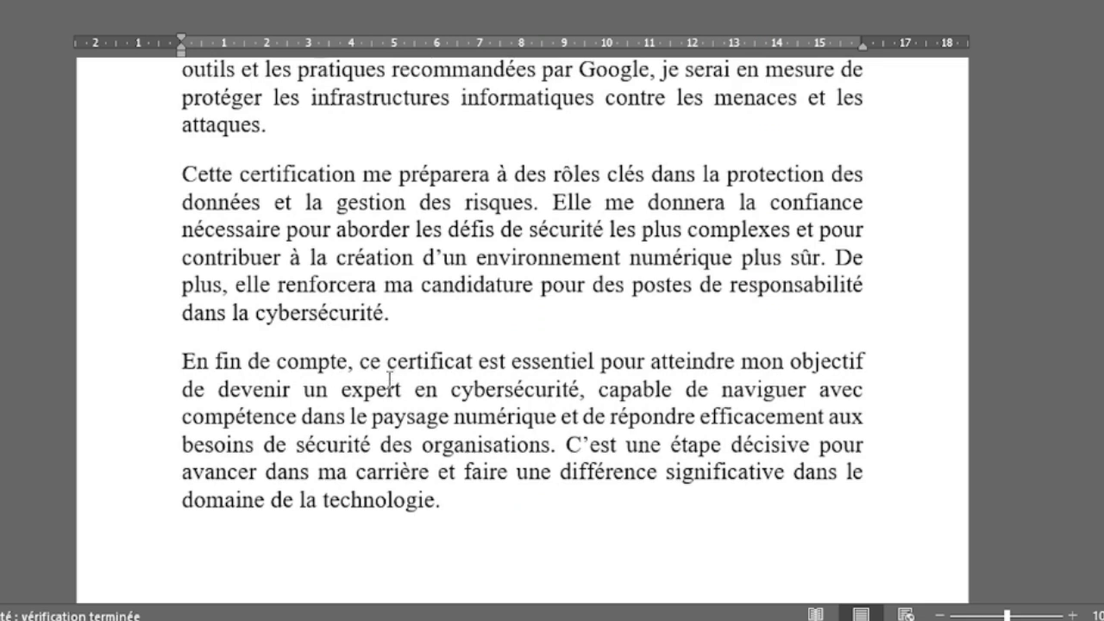
pyautogui.scroll(-1, 391, 379)
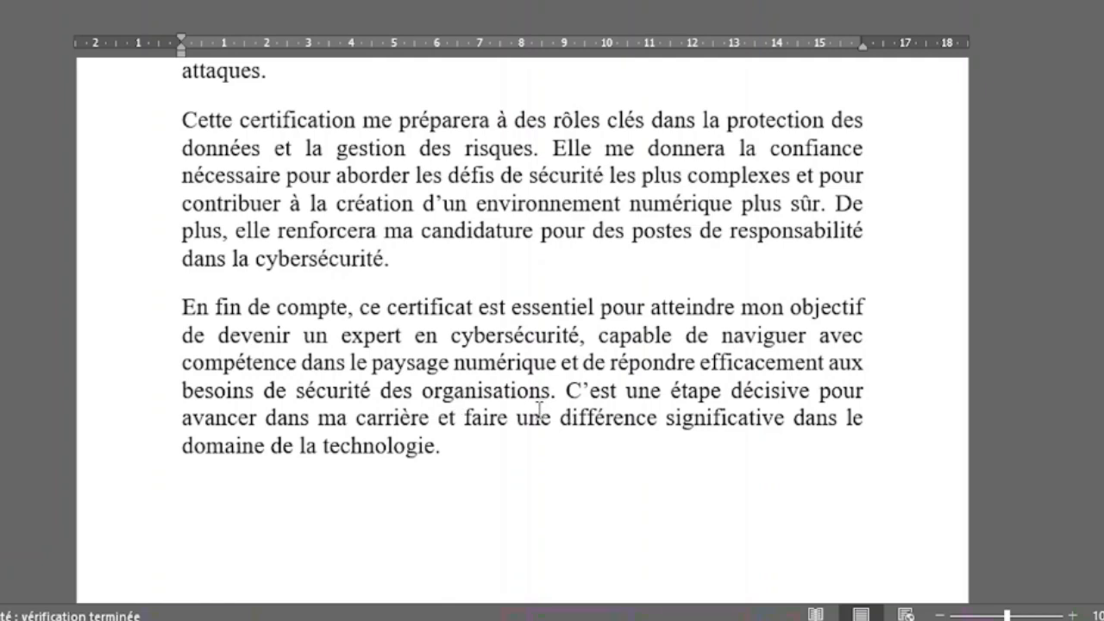
pyautogui.scroll(5, 542, 401)
pyautogui.scroll(-1, 549, 392)
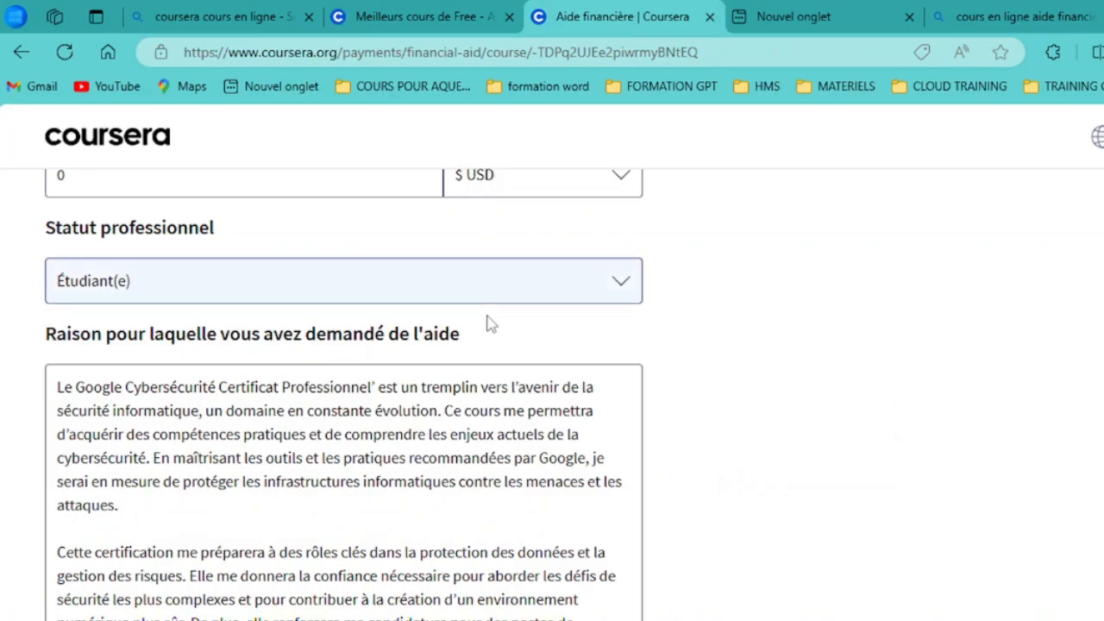
# Step: Confirm in the Coursera aid application that the information is verified and up to date, and continue to step 2
pyautogui.scroll(-5, 214, 392)
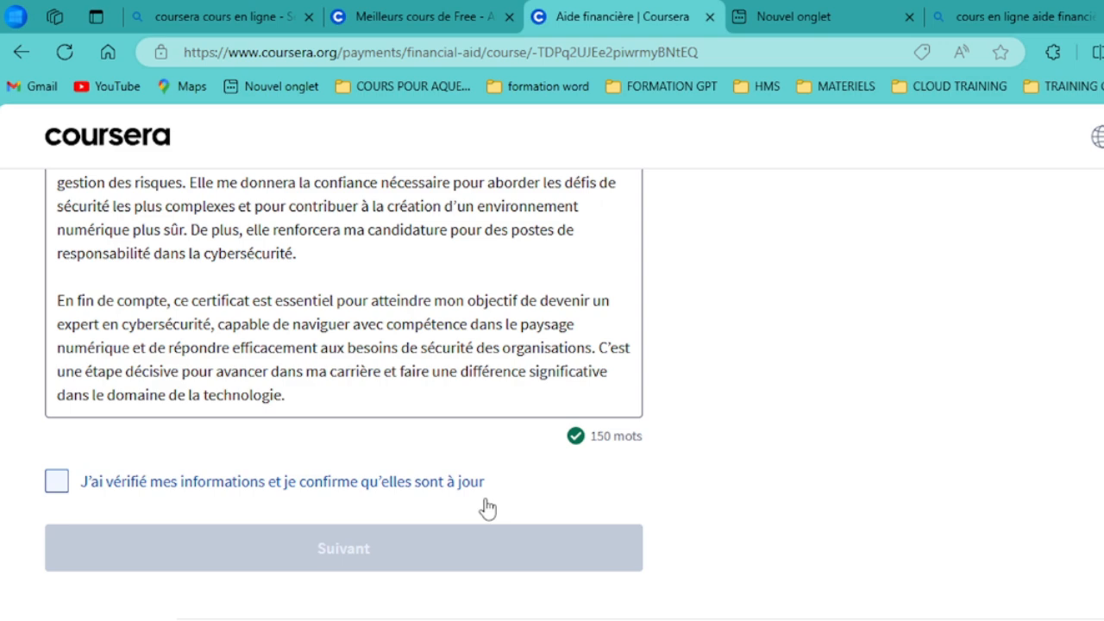
pyautogui.click(64, 486)
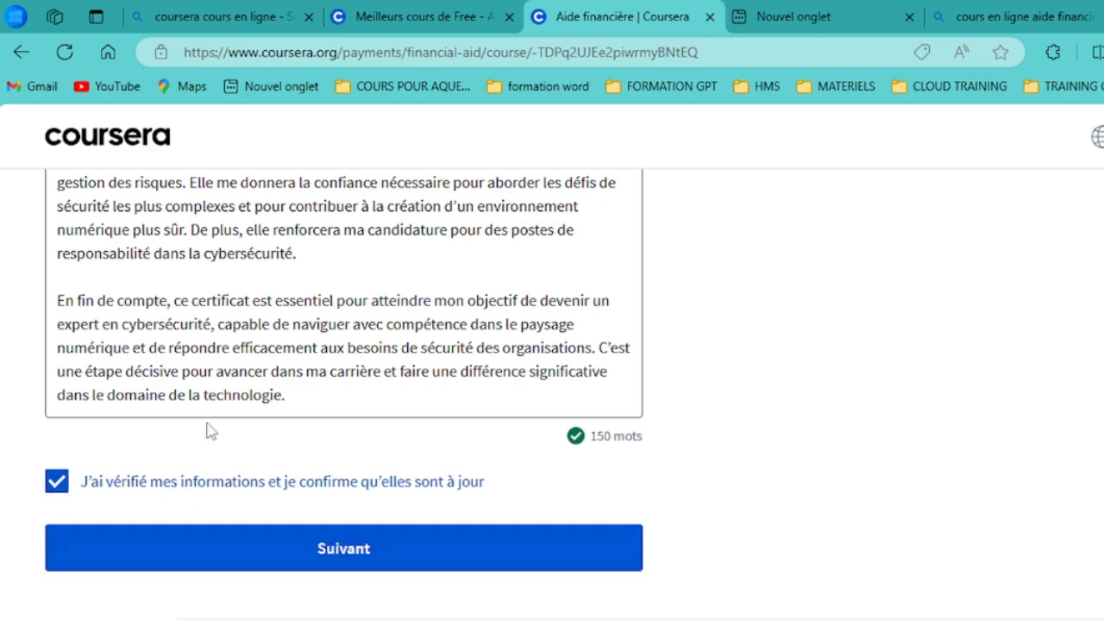
pyautogui.click(352, 554)
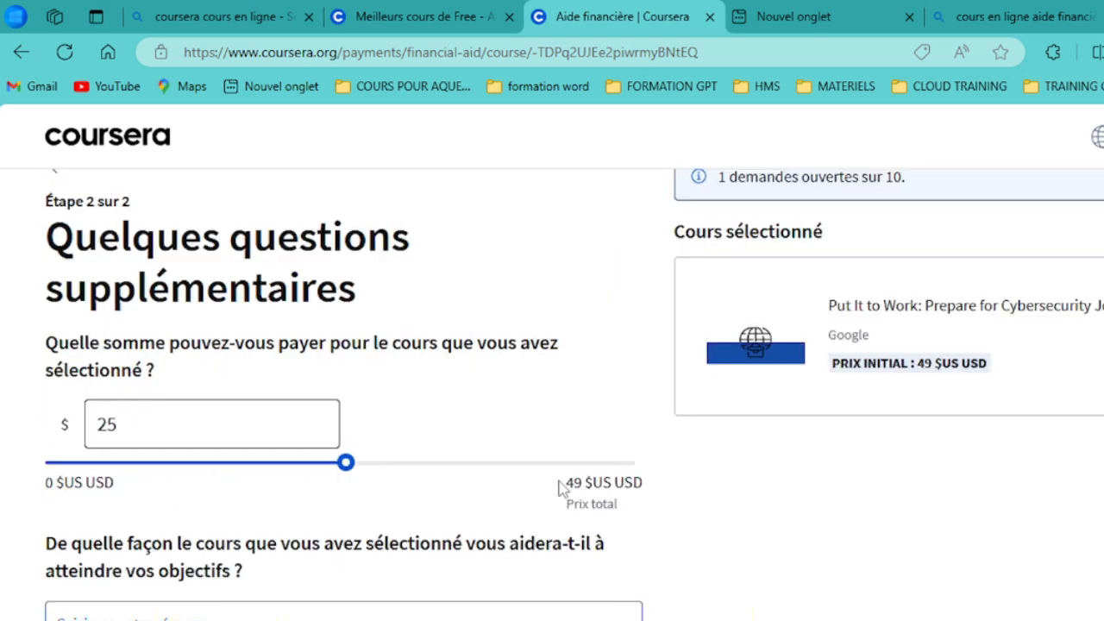
# Step: Set the amount you can pay for the selected course to 0 USD
pyautogui.scroll(-2, 481, 427)
pyautogui.scroll(2, 141, 406)
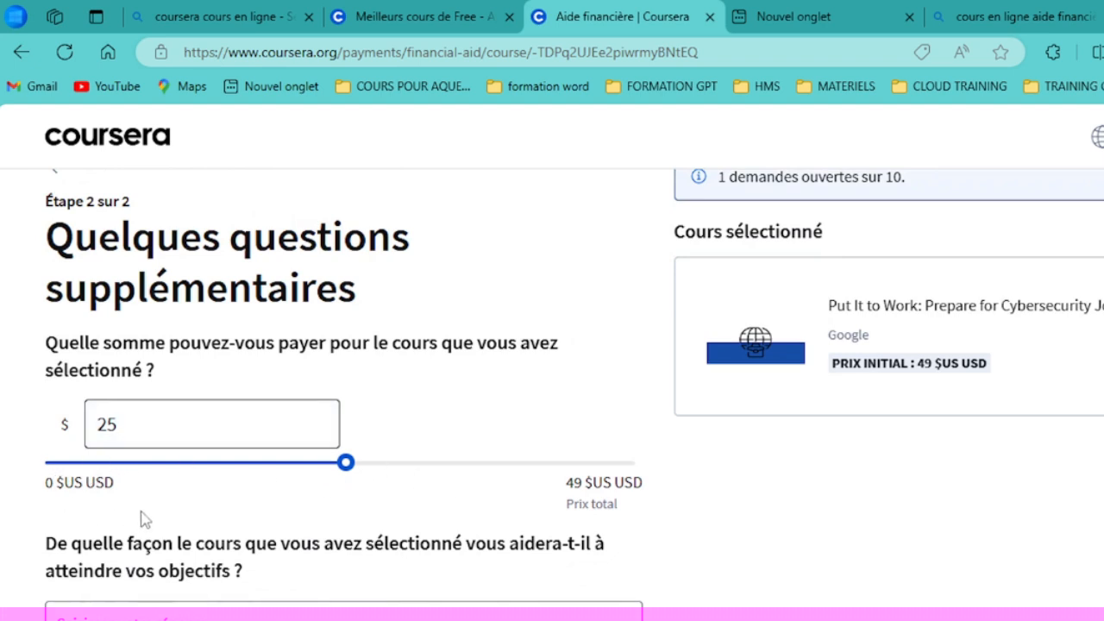
pyautogui.moveTo(115, 483); pyautogui.dragTo(11, 480)
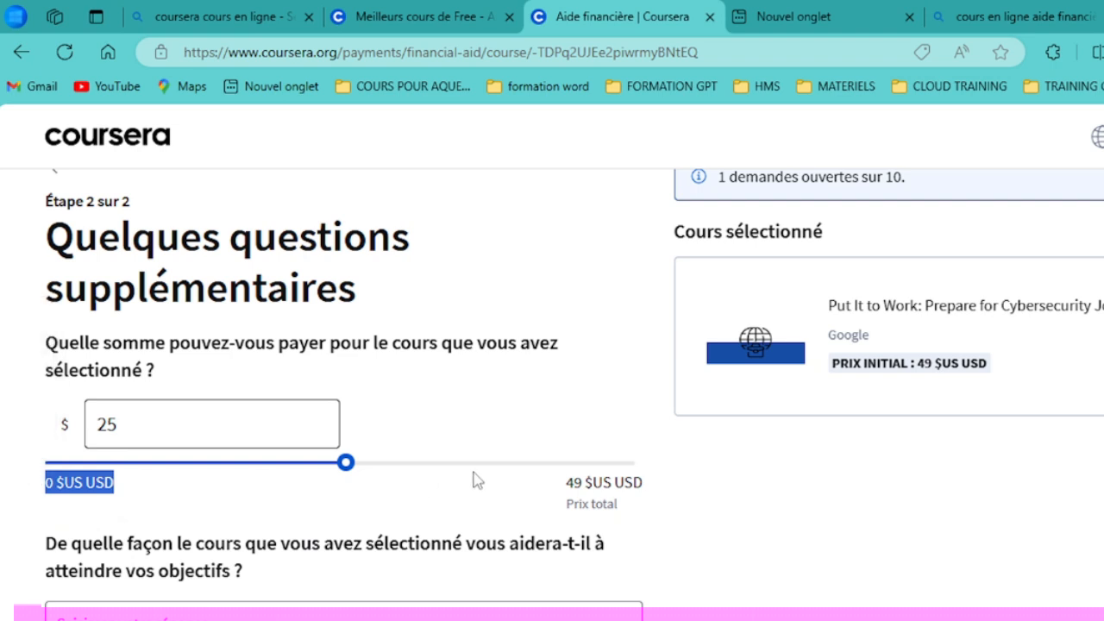
pyautogui.moveTo(348, 458); pyautogui.dragTo(39, 462)
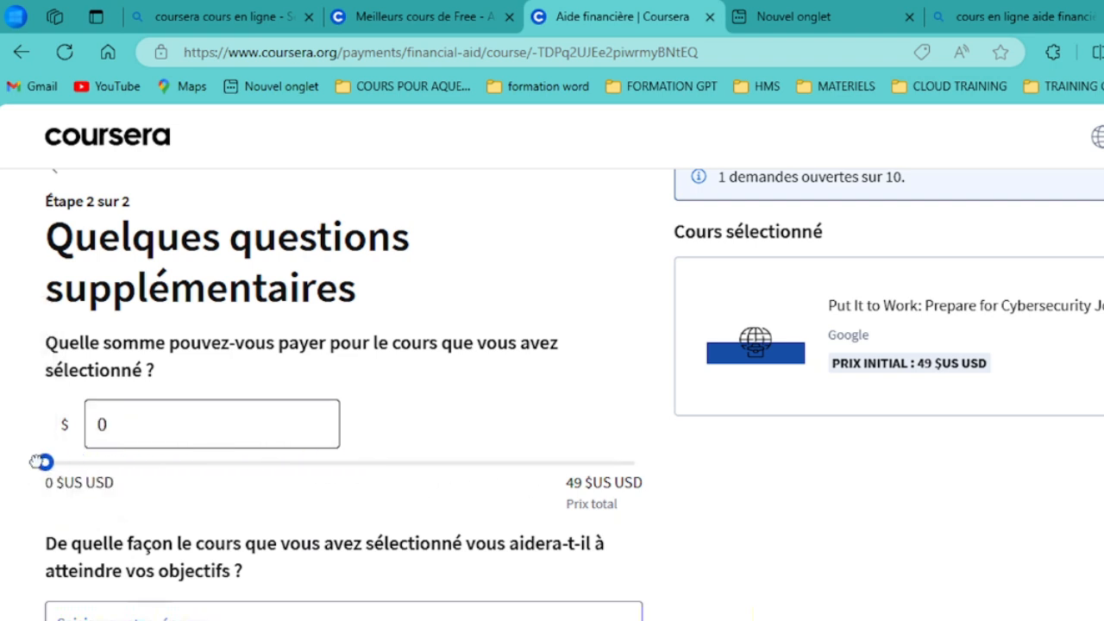
# Step: Copy the three-paragraph cybersecurity certificate motivation text from Document2 in Word for the course goals answer
pyautogui.scroll(-2, 665, 463)
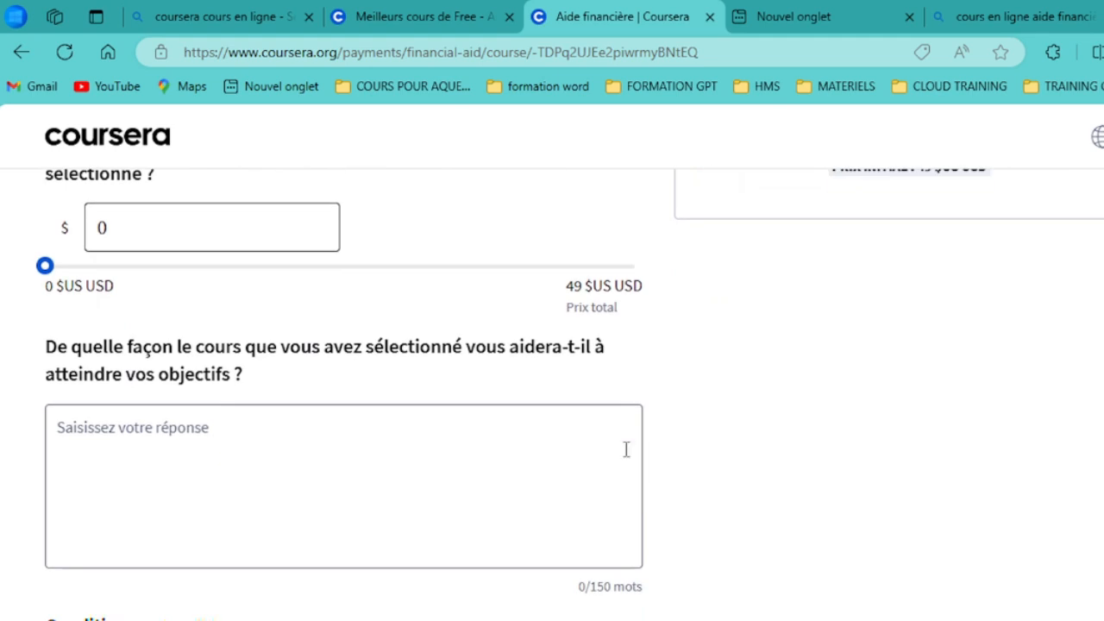
pyautogui.click(283, 448)
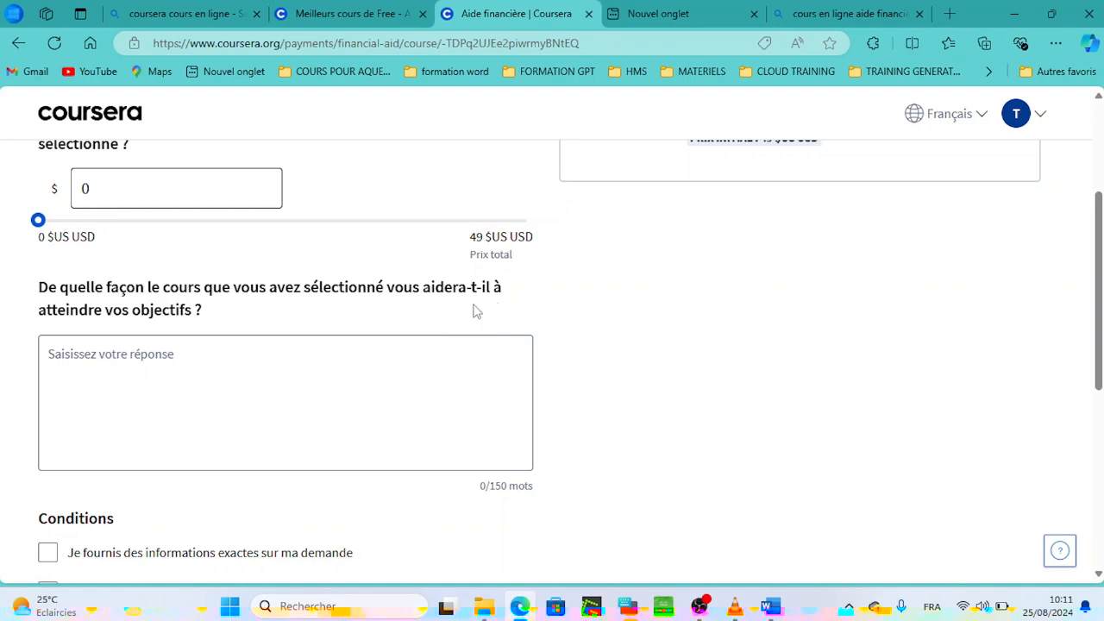
pyautogui.scroll(-1, 290, 328)
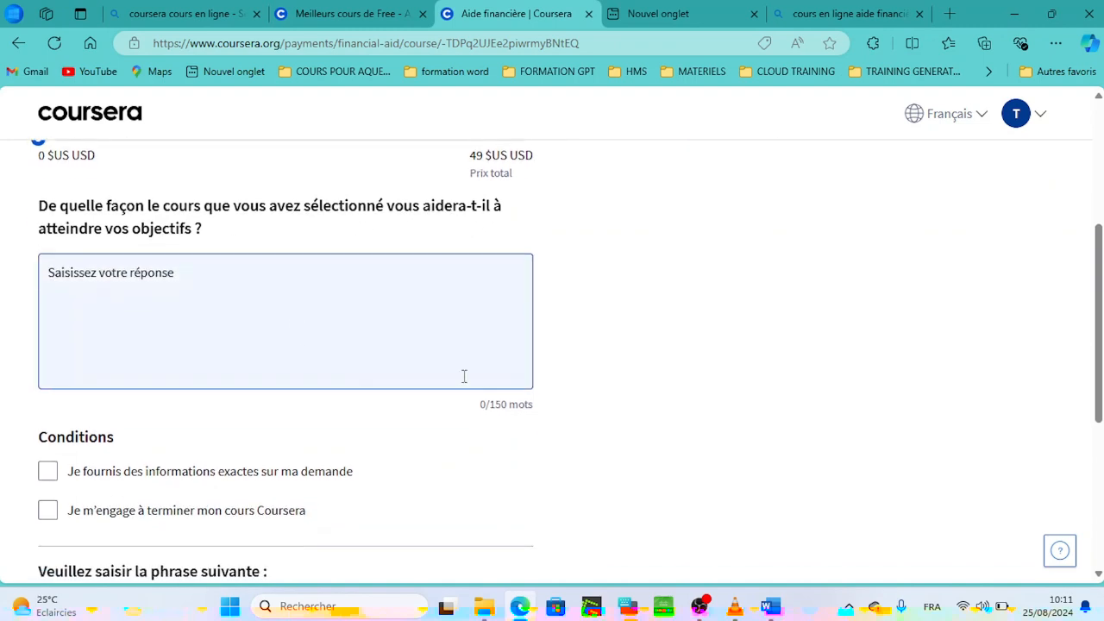
pyautogui.click(203, 288)
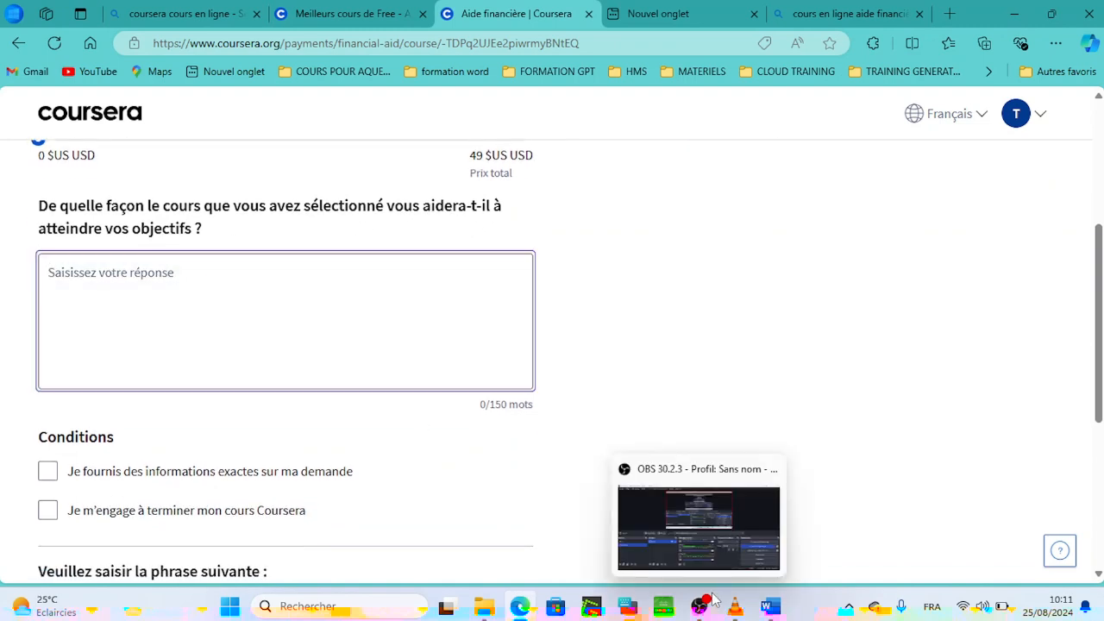
pyautogui.click(771, 606)
pyautogui.click(947, 526)
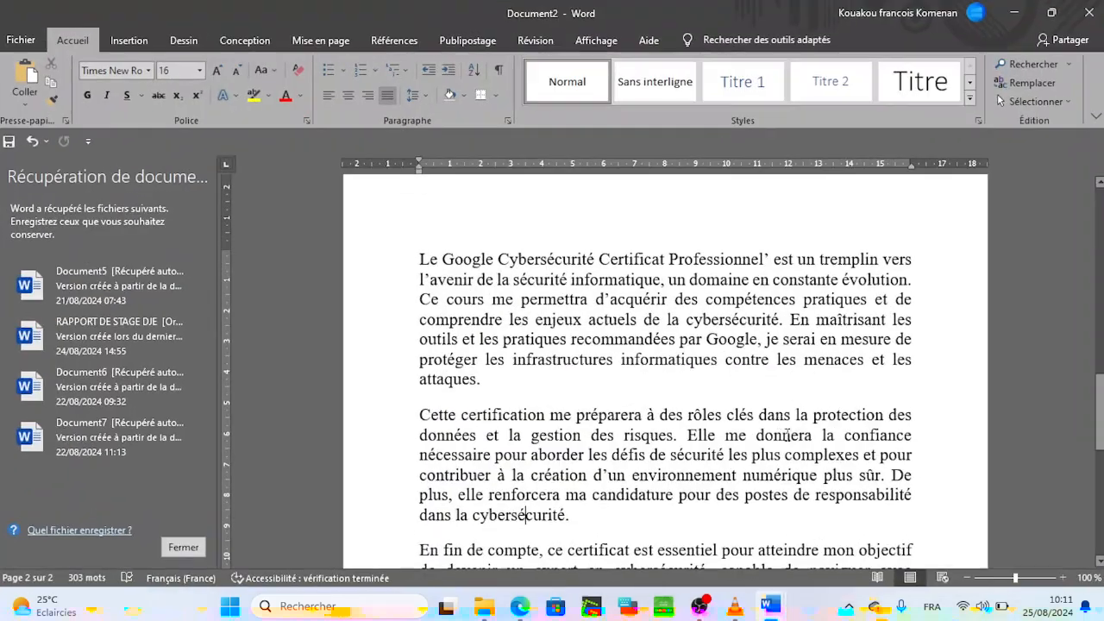
pyautogui.hotkey('ctrl', 'a')
pyautogui.scroll(-3, 626, 507)
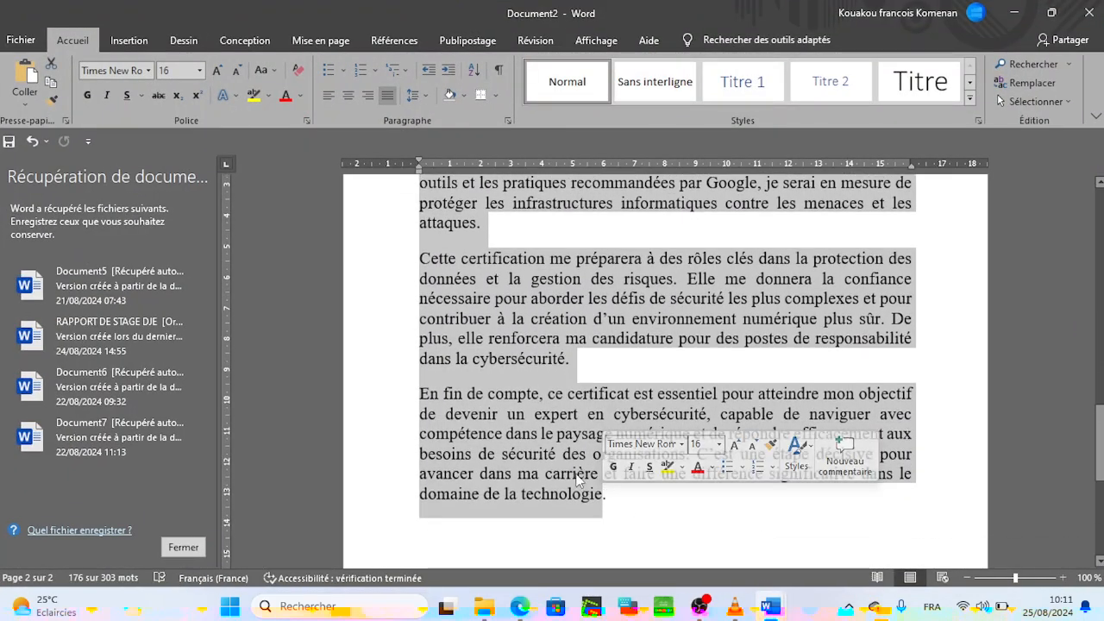
pyautogui.rightClick(578, 480)
pyautogui.click(618, 278)
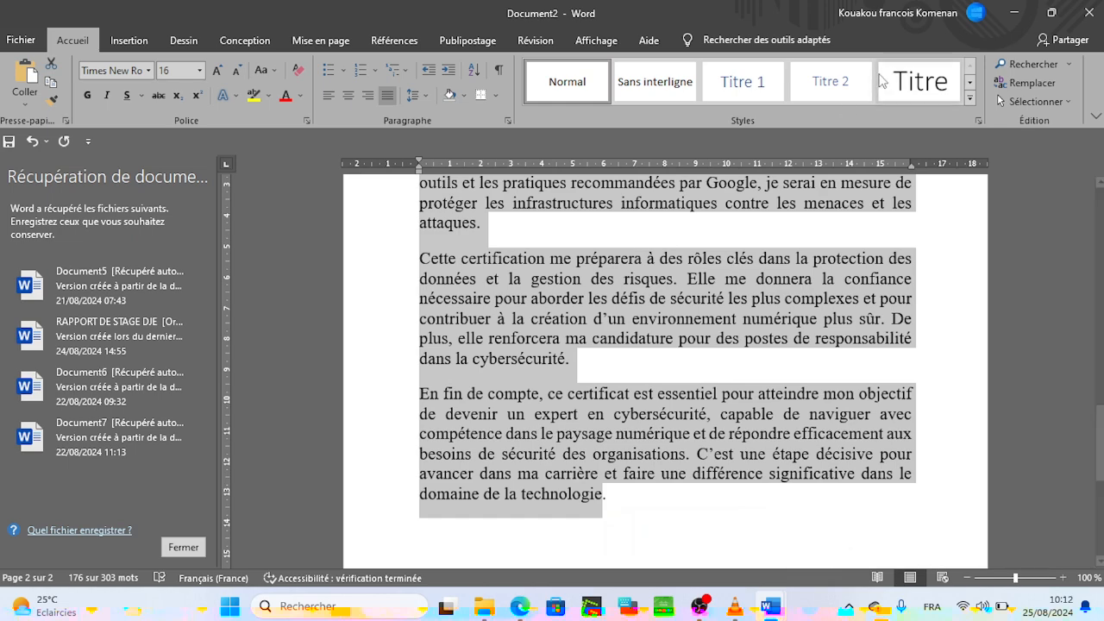
# Step: Return to the Coursera application, paste the motivation text as the course goals answer, and check its word count
pyautogui.click(1014, 13)
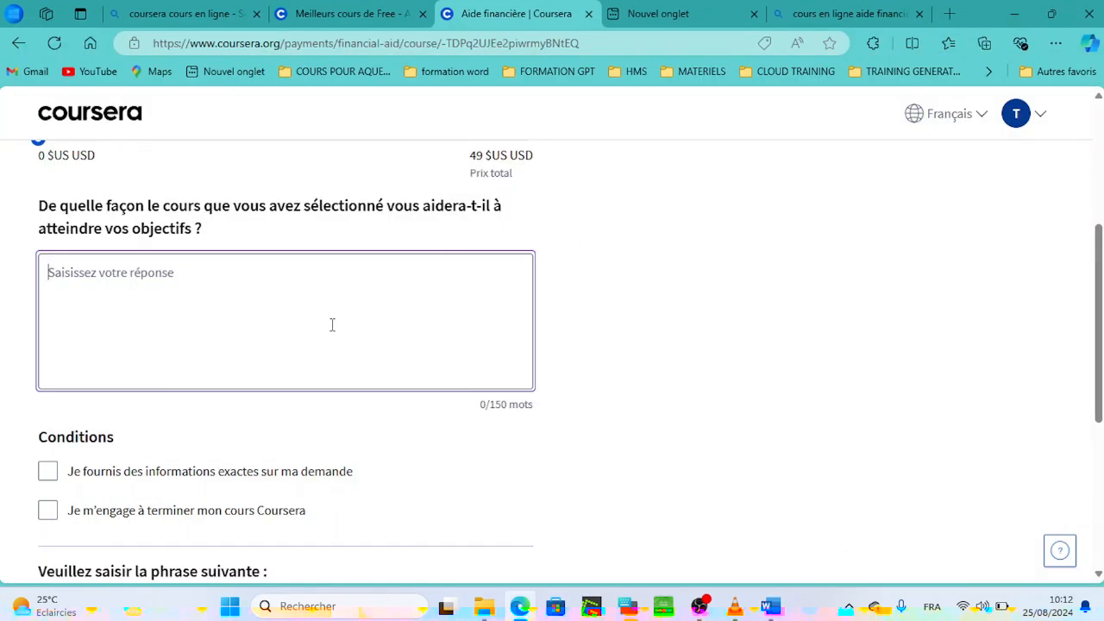
pyautogui.hotkey('ctrl', 'v')
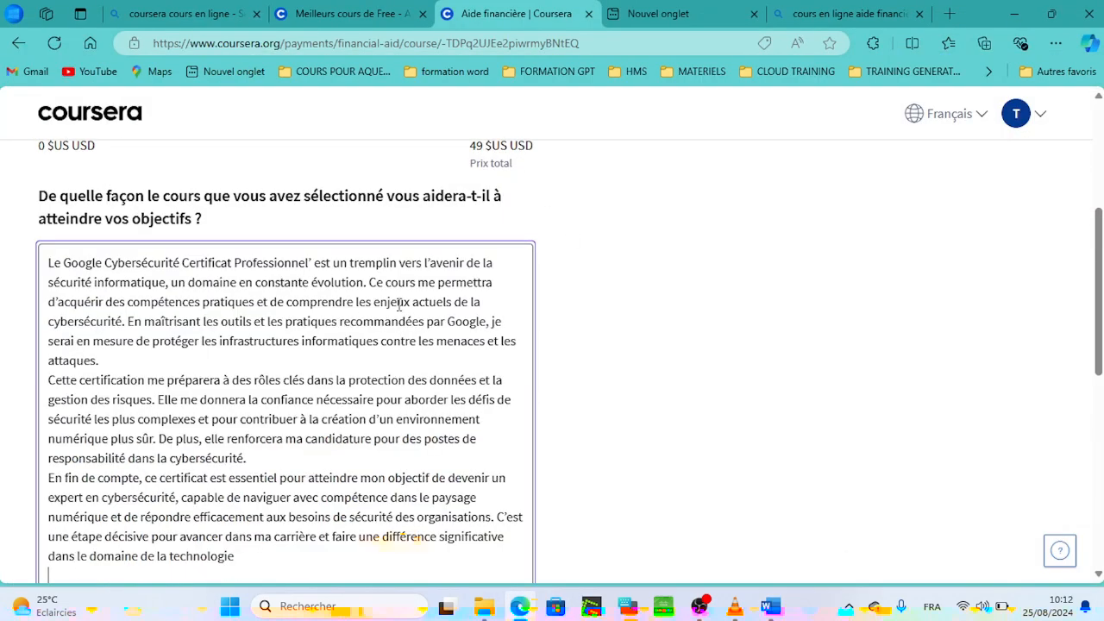
pyautogui.scroll(-5, 409, 301)
pyautogui.scroll(2, 505, 256)
pyautogui.moveTo(517, 287); pyautogui.dragTo(446, 293)
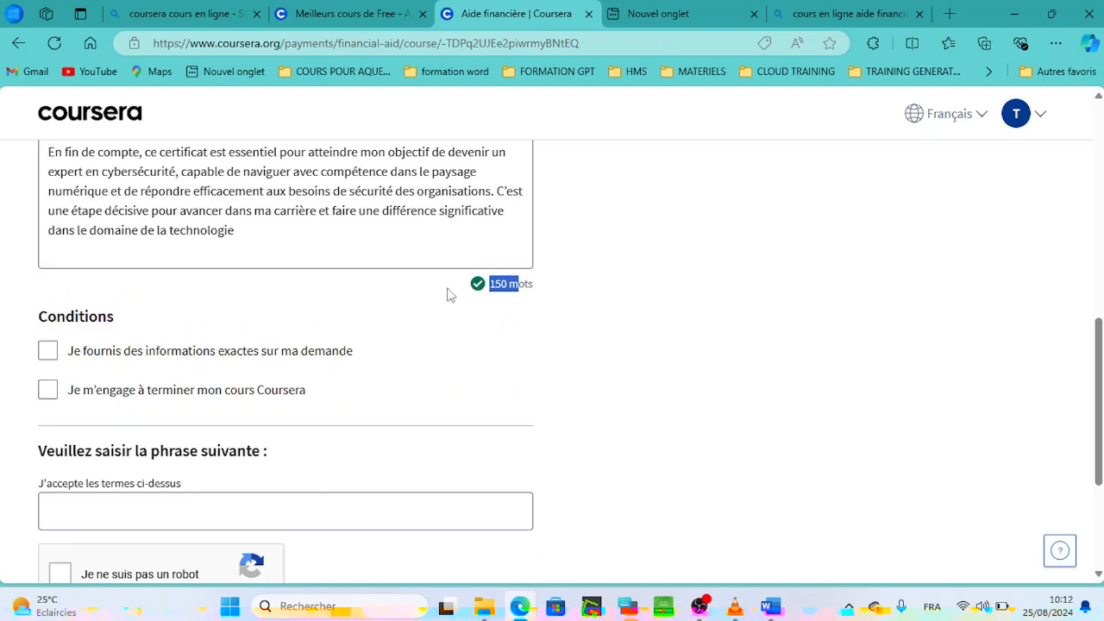
# Step: Accept both conditions: providing accurate information in the application and committing to finish the Coursera course
pyautogui.scroll(-1, 229, 295)
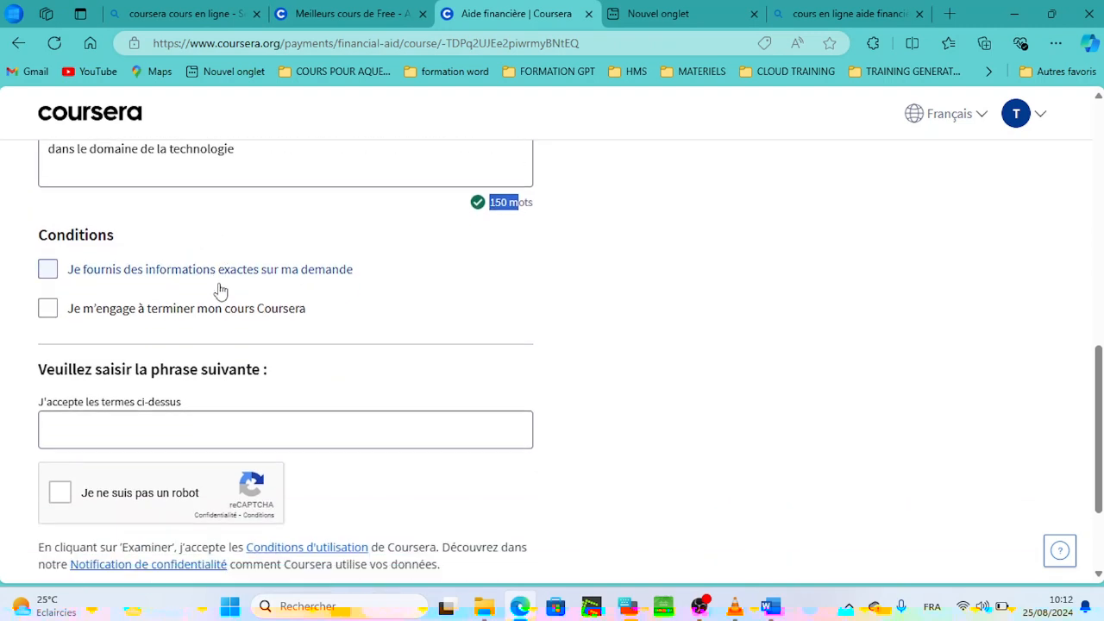
pyautogui.click(47, 272)
pyautogui.click(47, 310)
pyautogui.scroll(-1, 287, 330)
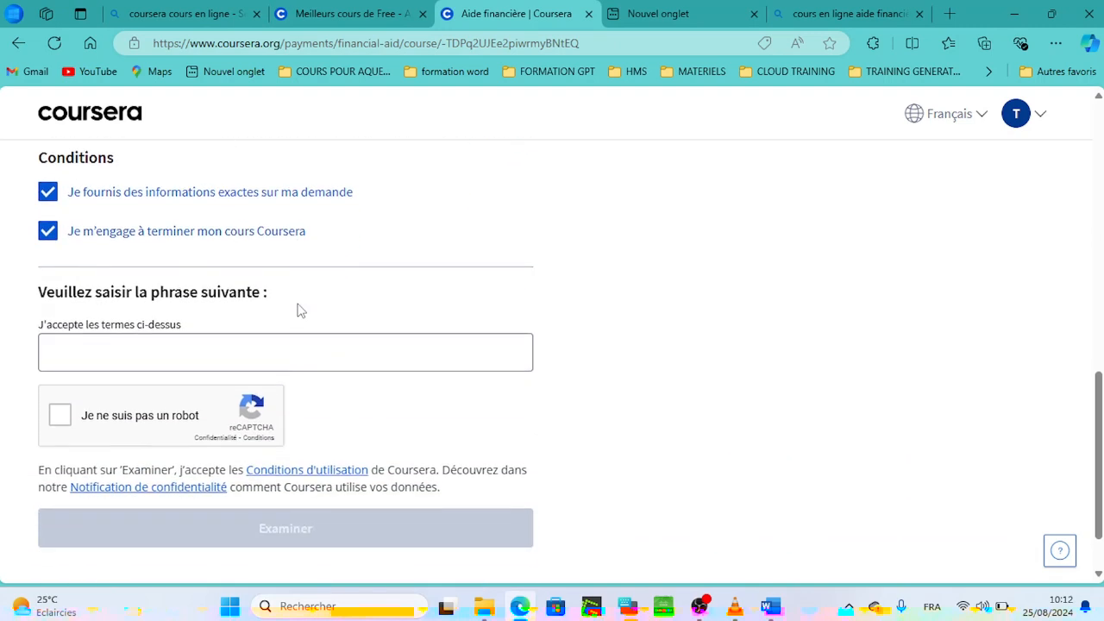
pyautogui.click(105, 342)
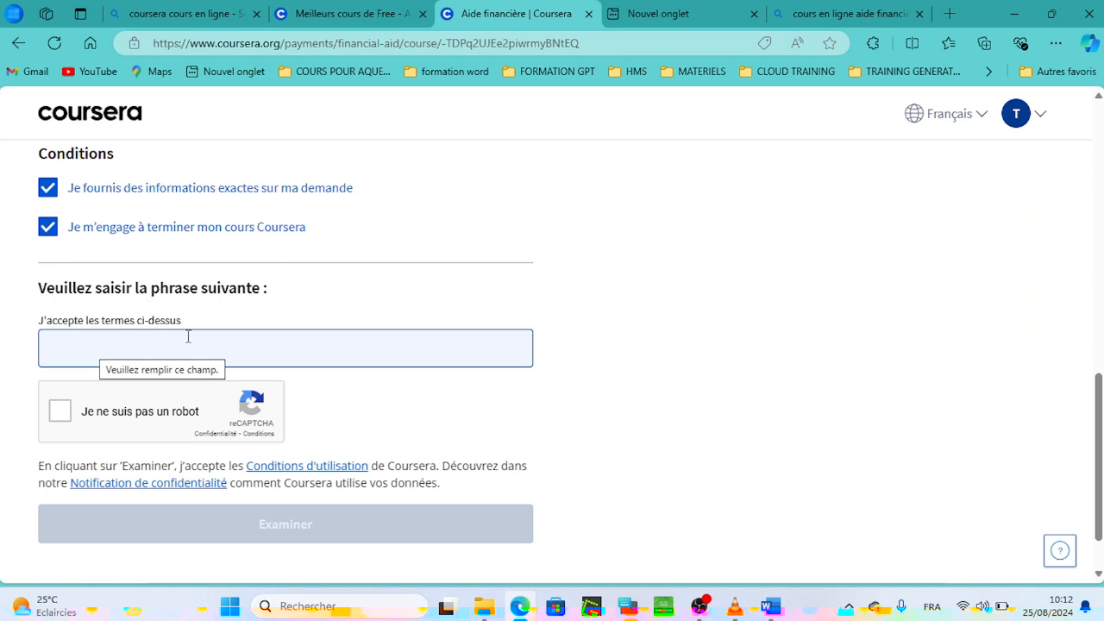
pyautogui.moveTo(183, 322); pyautogui.dragTo(5, 323)
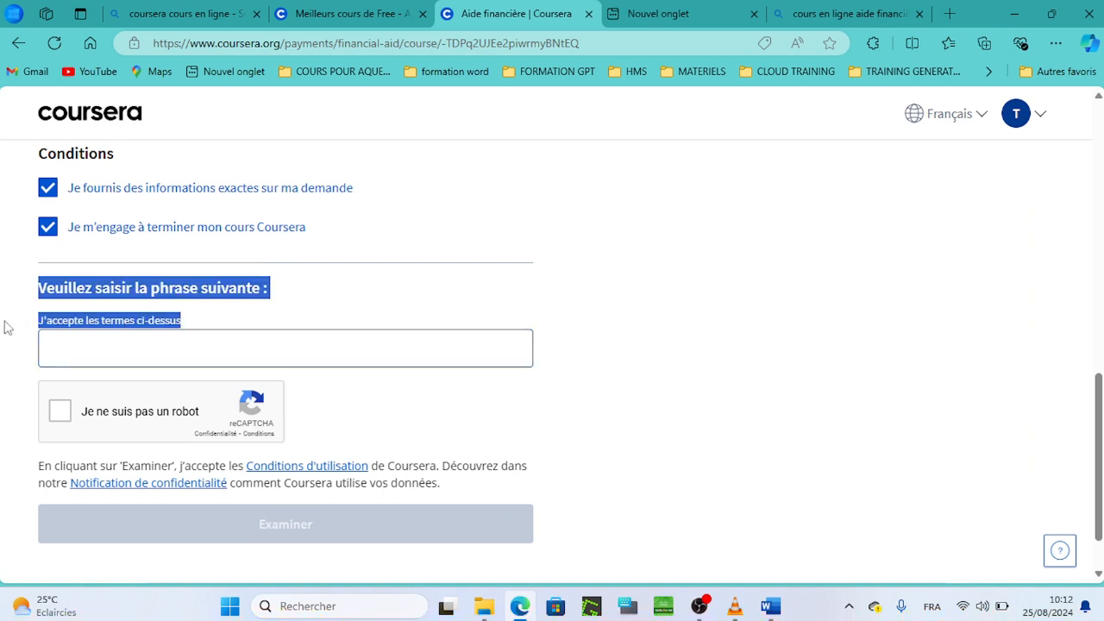
pyautogui.click(119, 298)
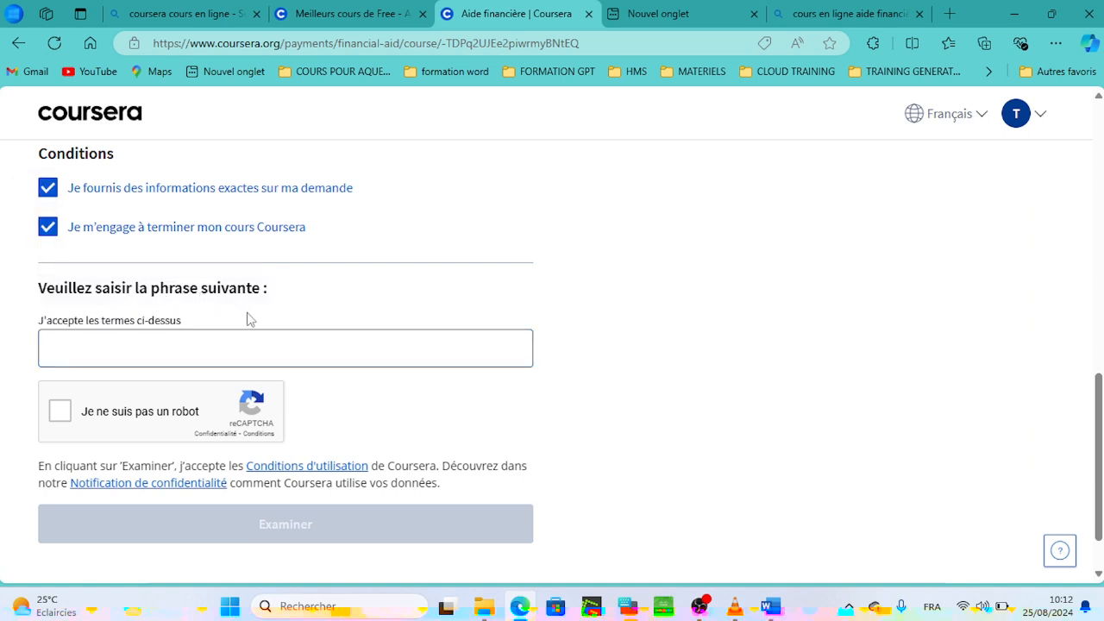
pyautogui.click(90, 346)
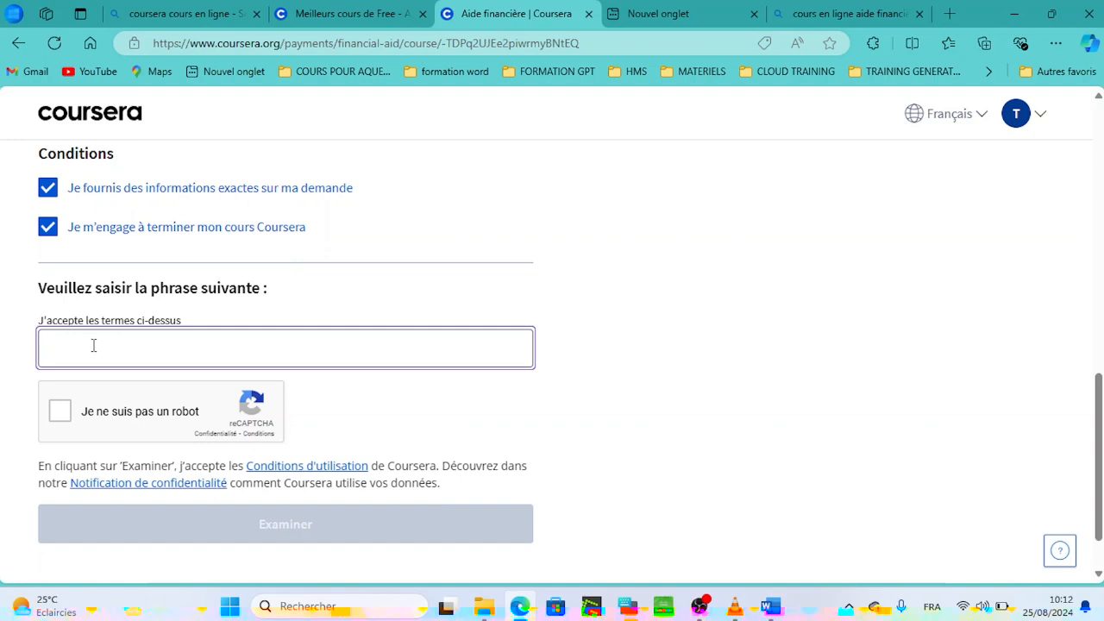
pyautogui.write('j')
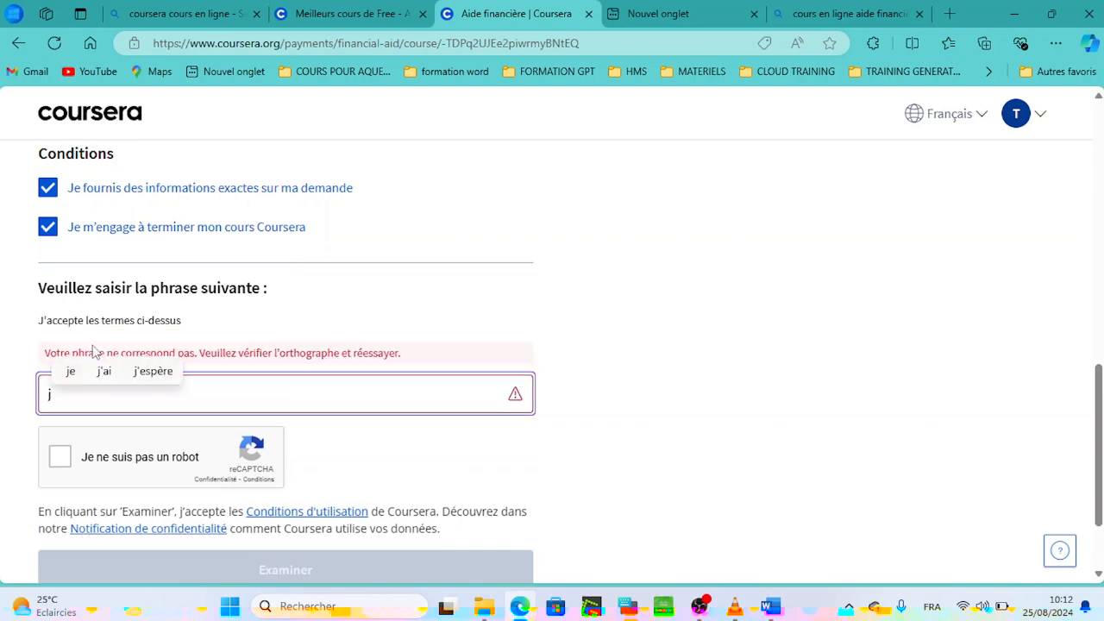
pyautogui.write("'a")
pyautogui.press('BackSpace')
pyautogui.press('BackSpace')
pyautogui.press('BackSpace')
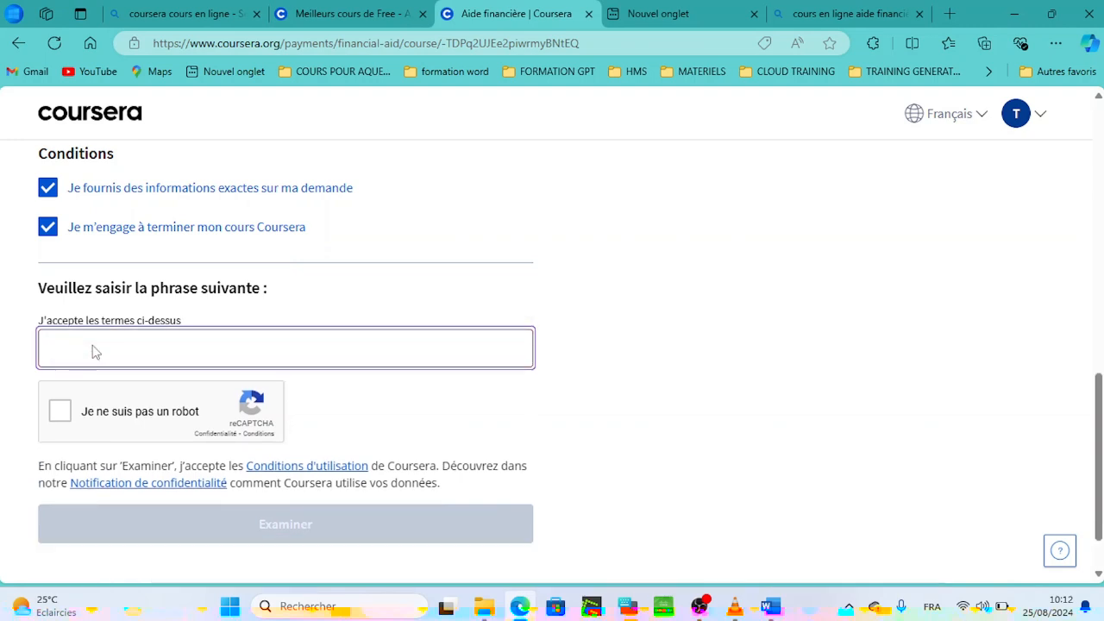
# Step: Enter the acceptance phrase "J'accepte les termes ci-dessus" without spelling errors and complete the reCAPTCHA check
pyautogui.write("J'a")
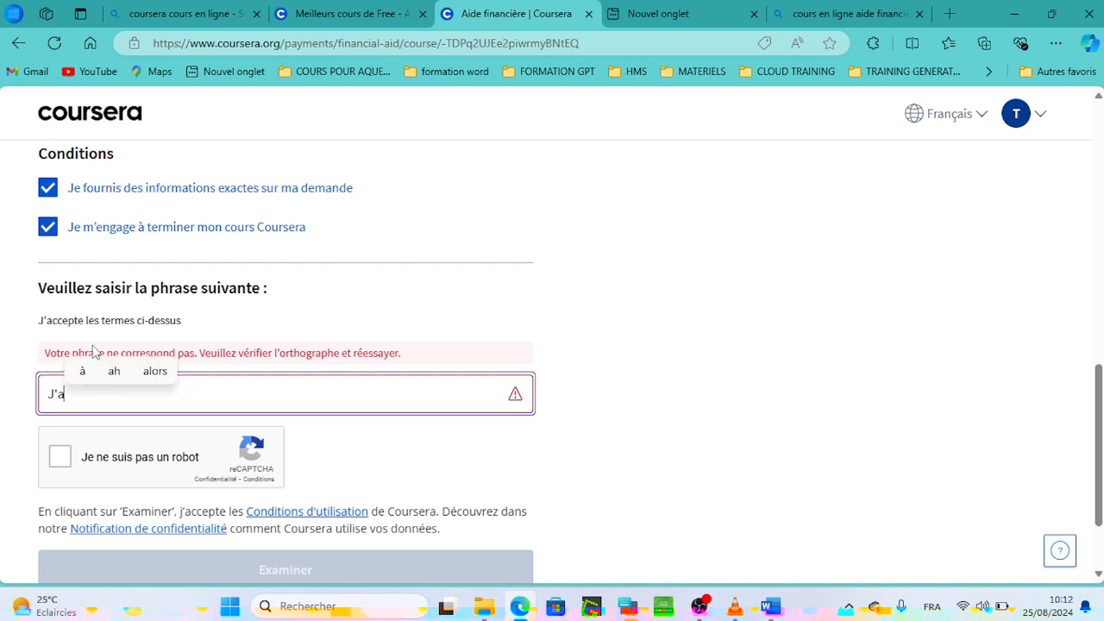
pyautogui.write('ccepete ')
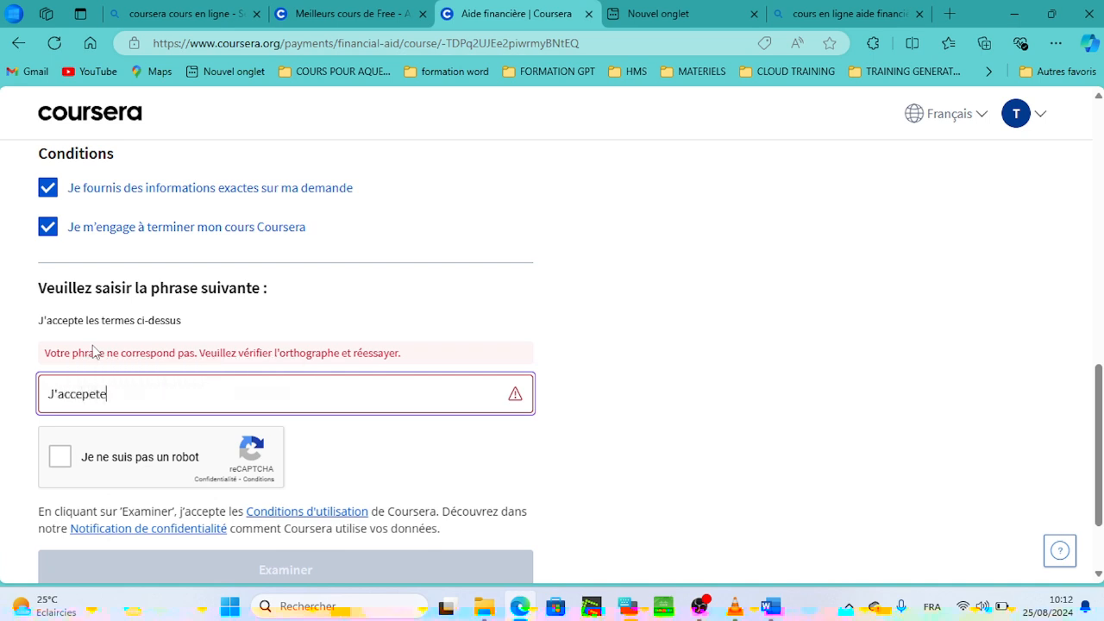
pyautogui.write('les t')
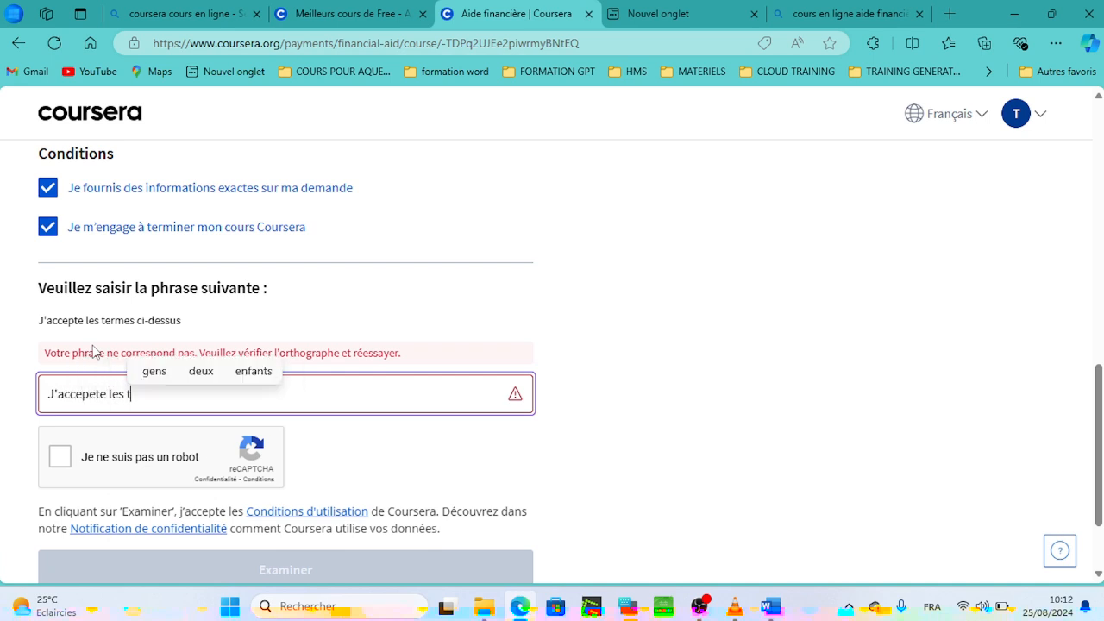
pyautogui.write('ermes ')
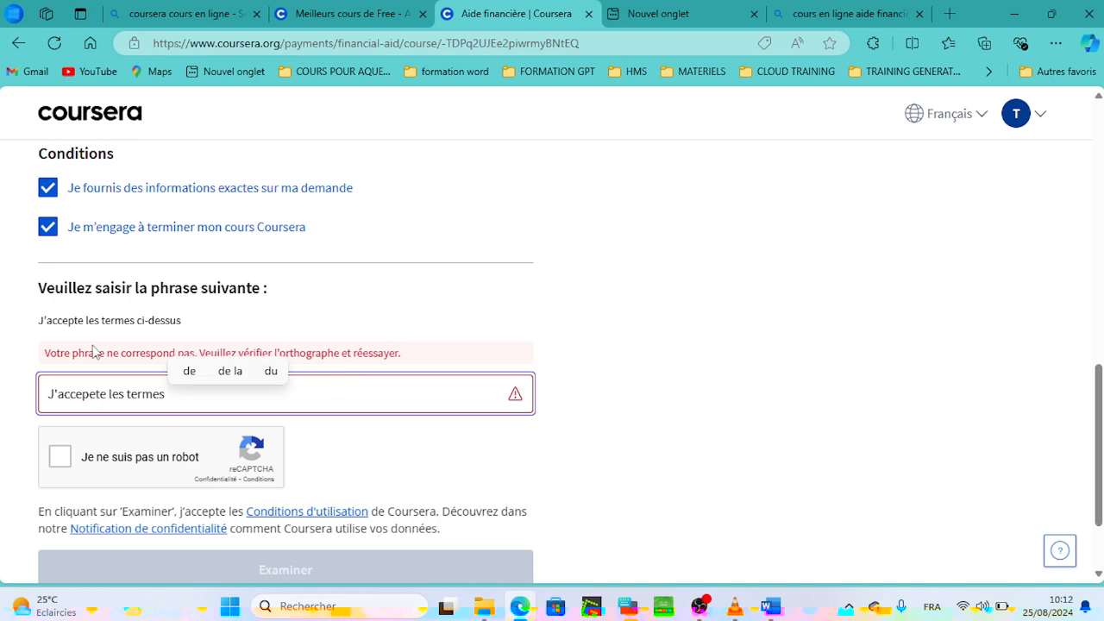
pyautogui.write('c(')
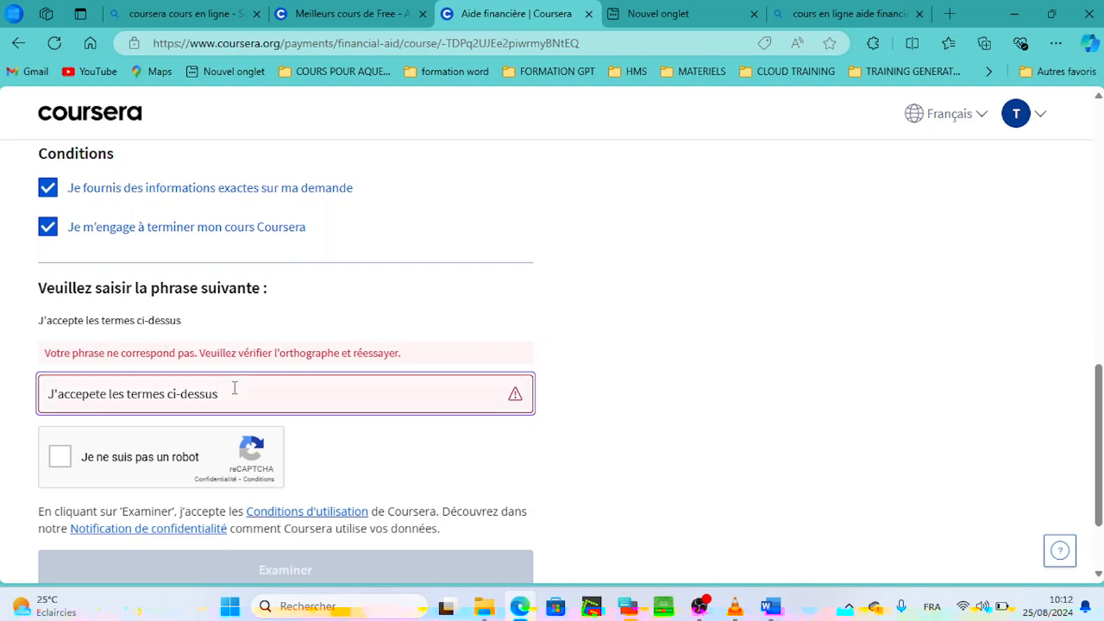
pyautogui.click(60, 456)
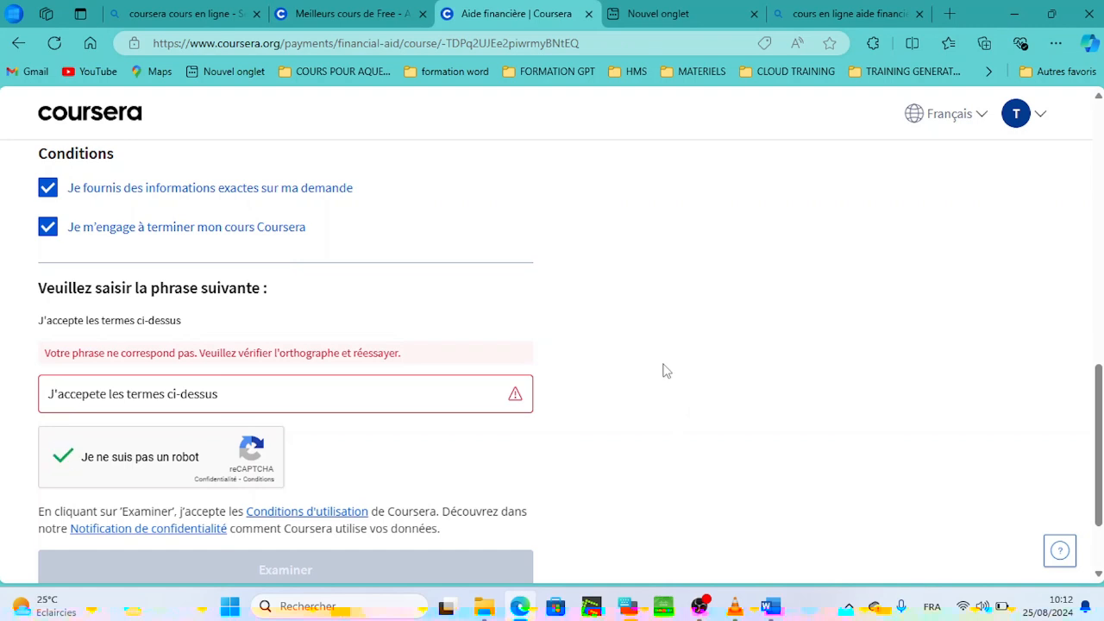
pyautogui.click(100, 397)
pyautogui.press('BackSpace')
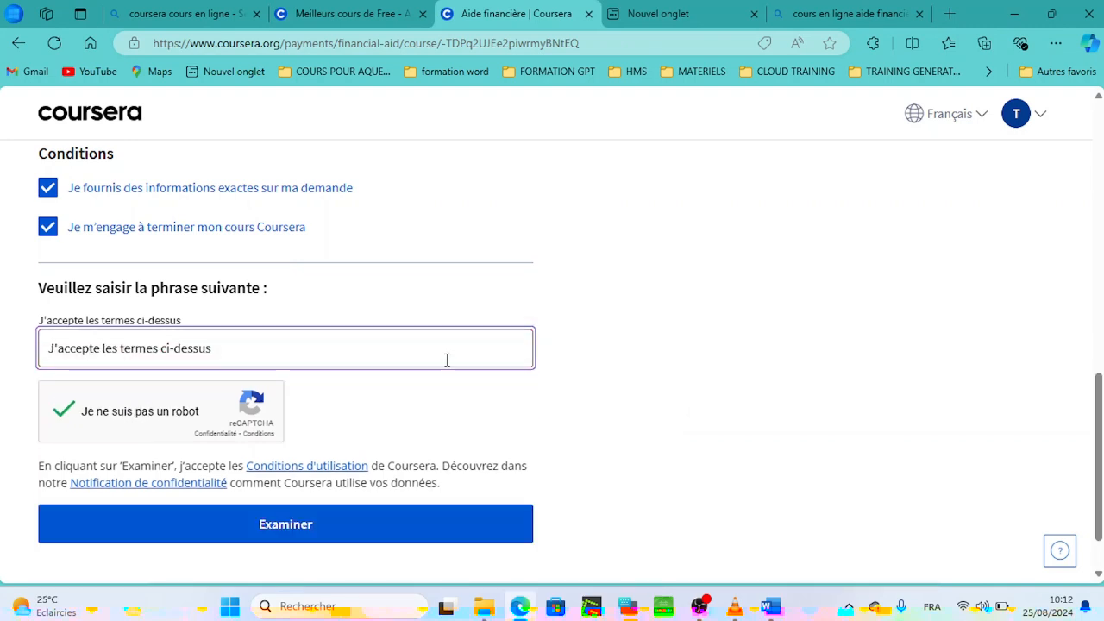
# Step: Proceed to the application summary, review the answers given, and submit the financial aid application
pyautogui.scroll(-1, 672, 344)
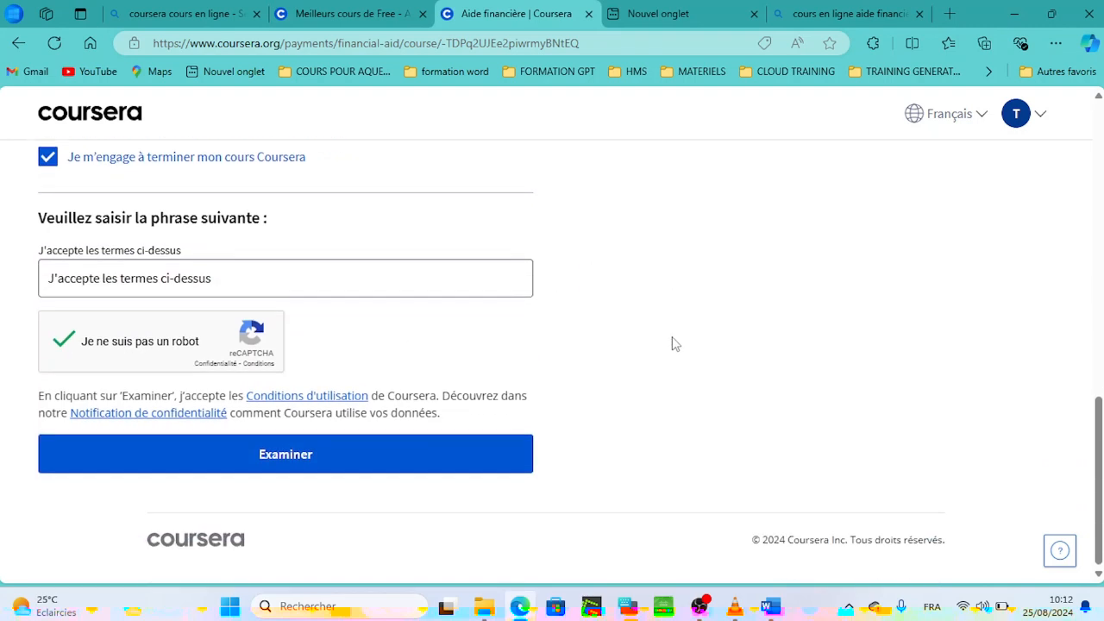
pyautogui.click(261, 457)
pyautogui.scroll(-3, 311, 306)
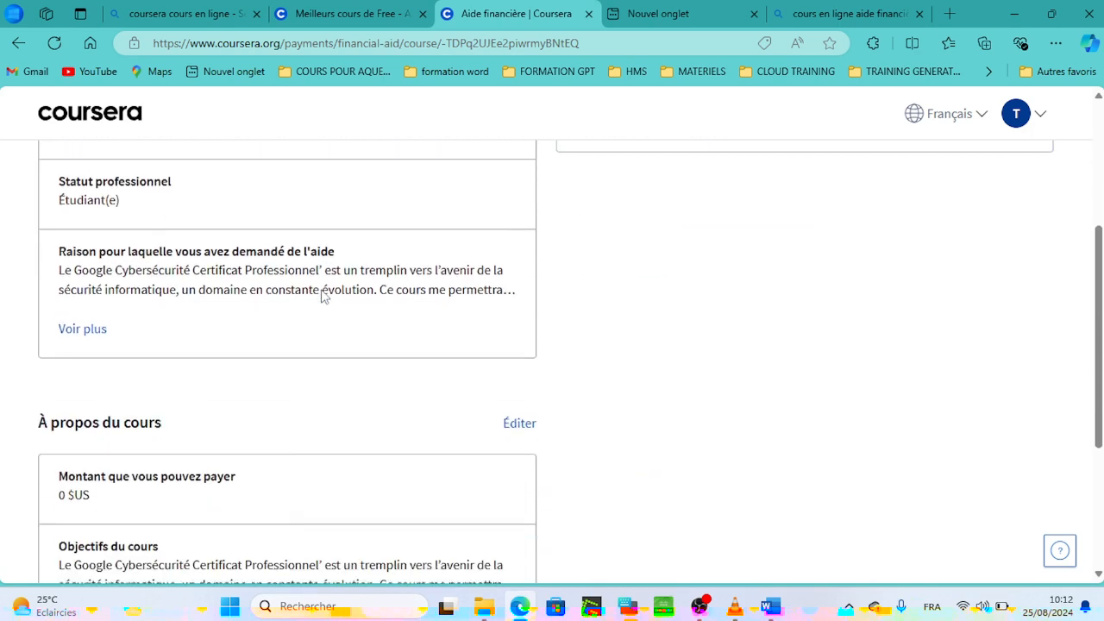
pyautogui.scroll(3, 320, 296)
pyautogui.scroll(-6, 320, 296)
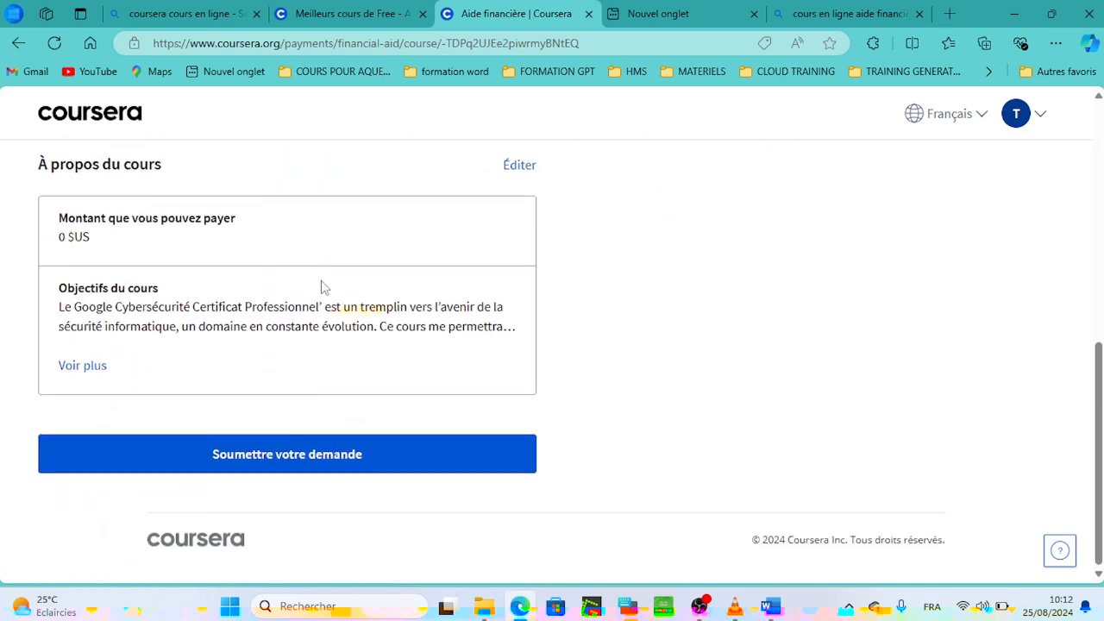
pyautogui.click(348, 454)
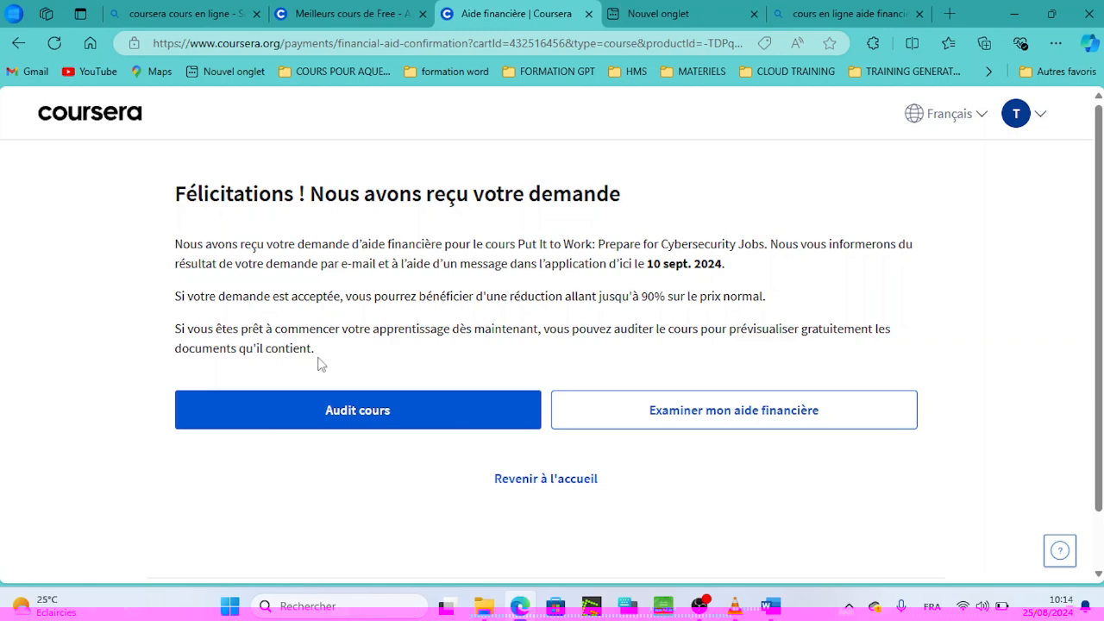
# Step: Highlight and read the confirmation paragraphs on the decision date, possible discount and course auditing
pyautogui.moveTo(321, 363); pyautogui.dragTo(176, 243)
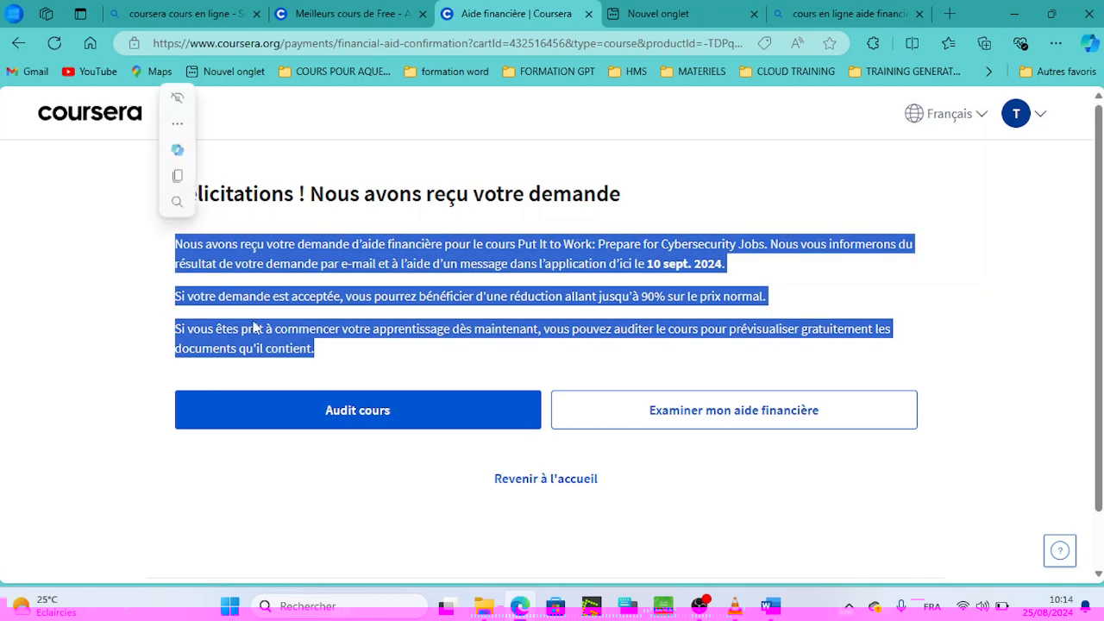
pyautogui.click(400, 361)
pyautogui.moveTo(385, 370); pyautogui.dragTo(176, 243)
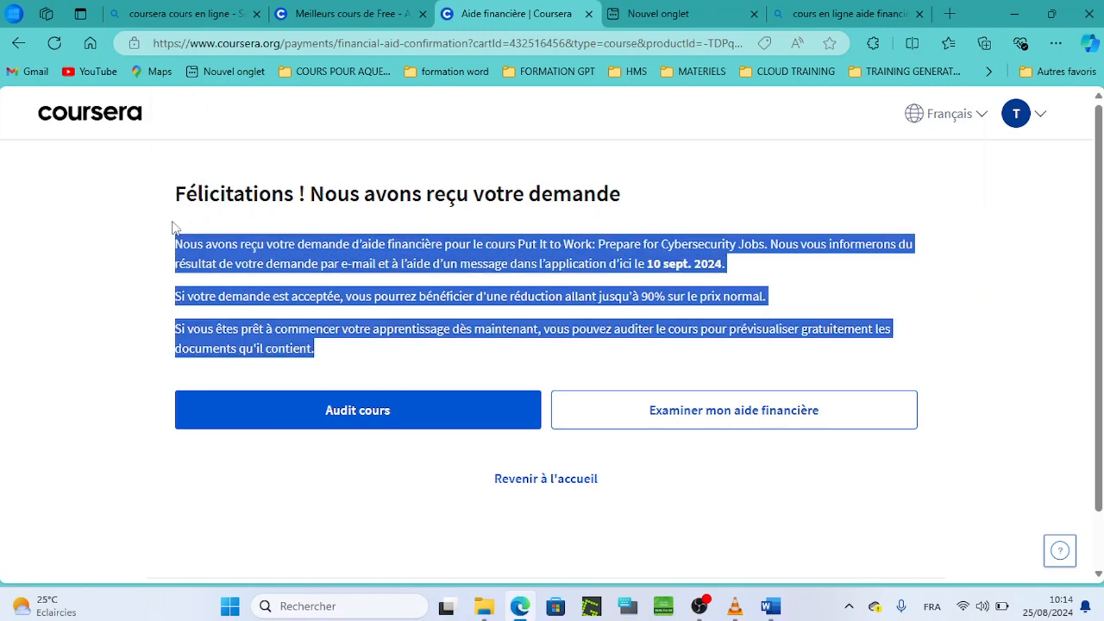
pyautogui.click(266, 276)
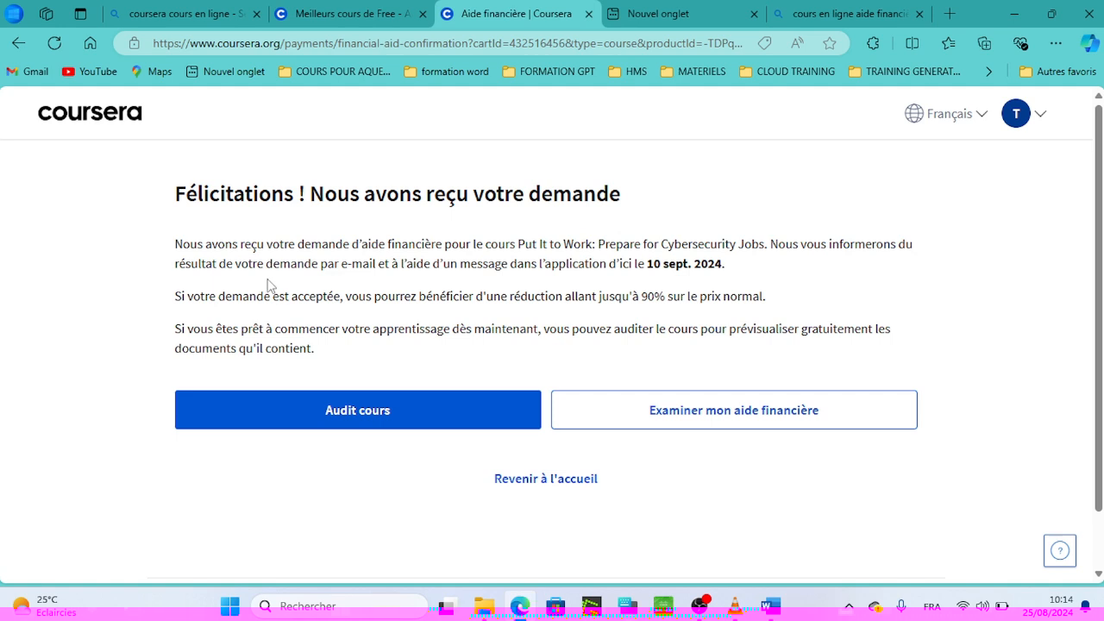
pyautogui.moveTo(326, 360); pyautogui.dragTo(160, 248)
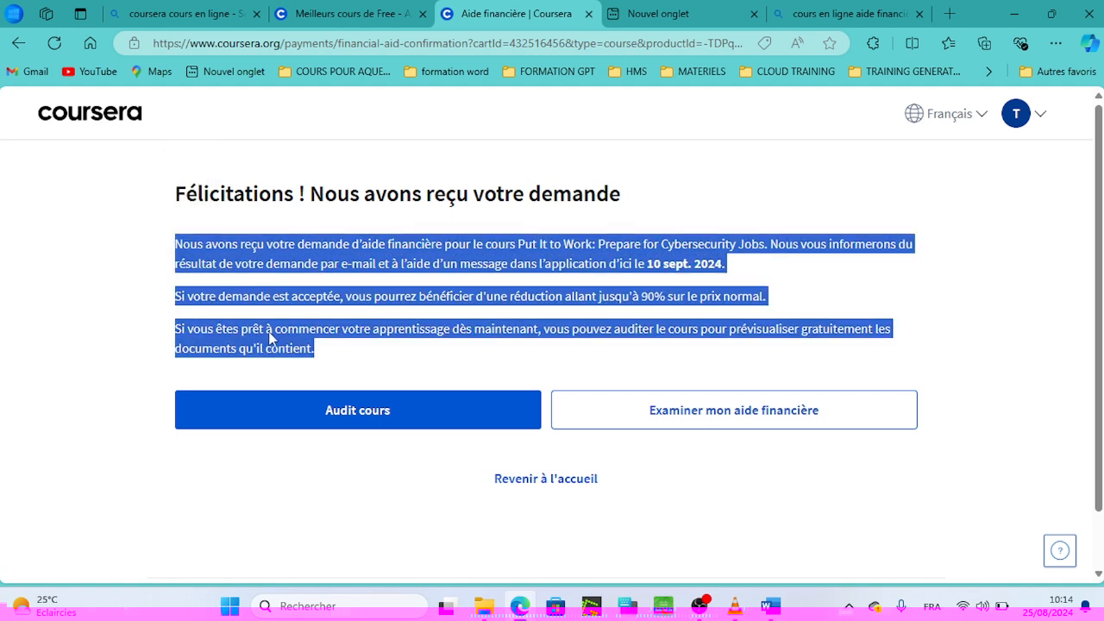
pyautogui.click(477, 373)
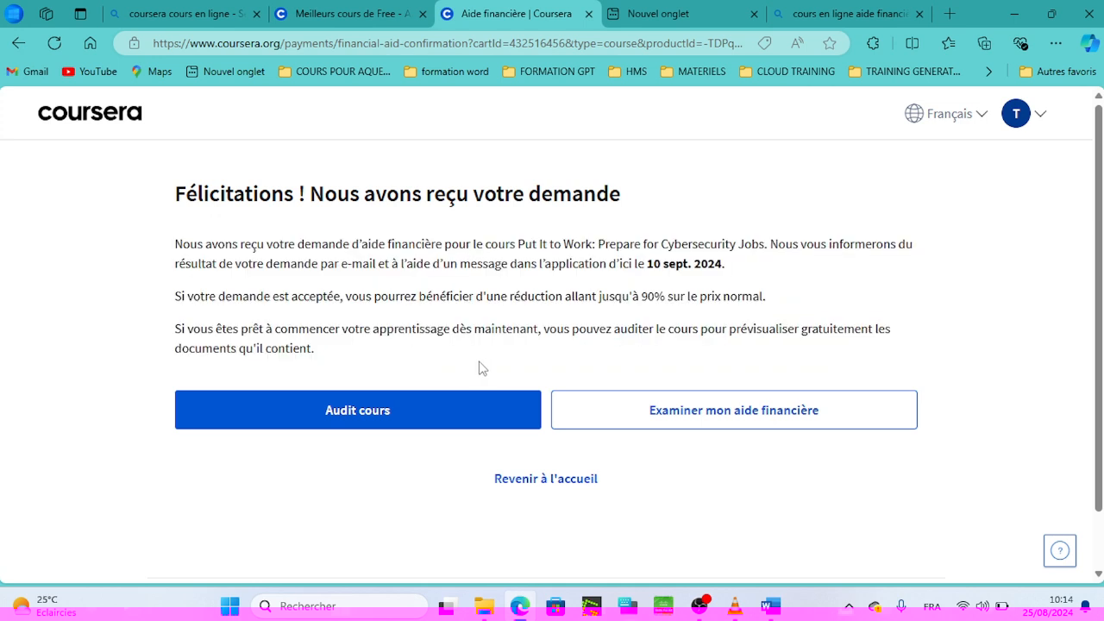
# Step: Audit the course Put It to Work: Prepare for Cybersecurity Jobs and dismiss the automatic translation notice
pyautogui.click(402, 422)
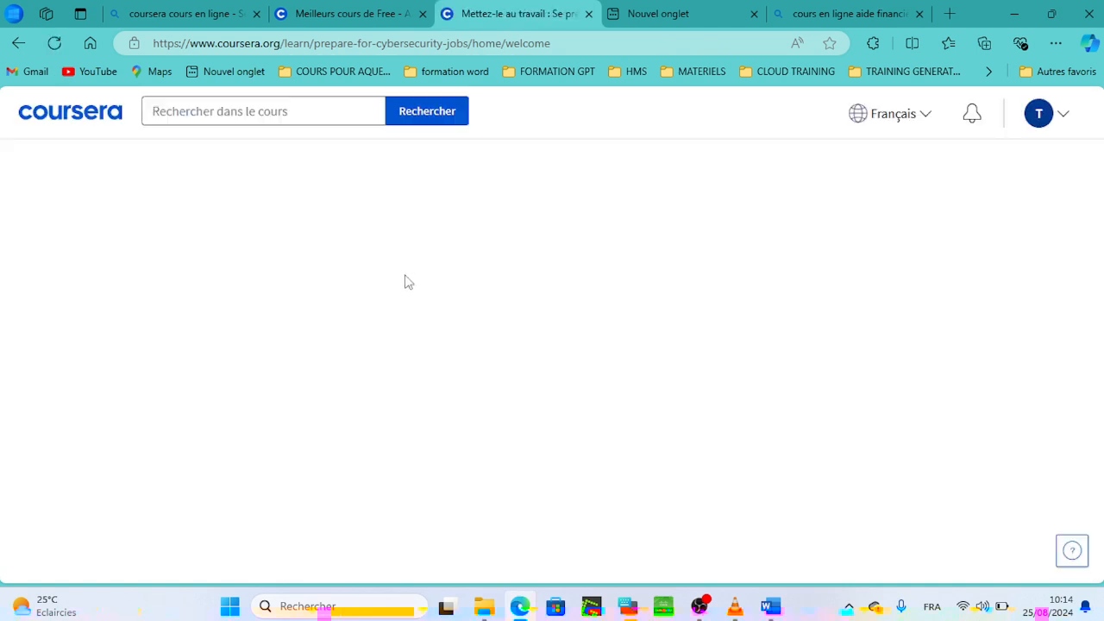
pyautogui.scroll(-1, 574, 310)
pyautogui.scroll(1, 518, 284)
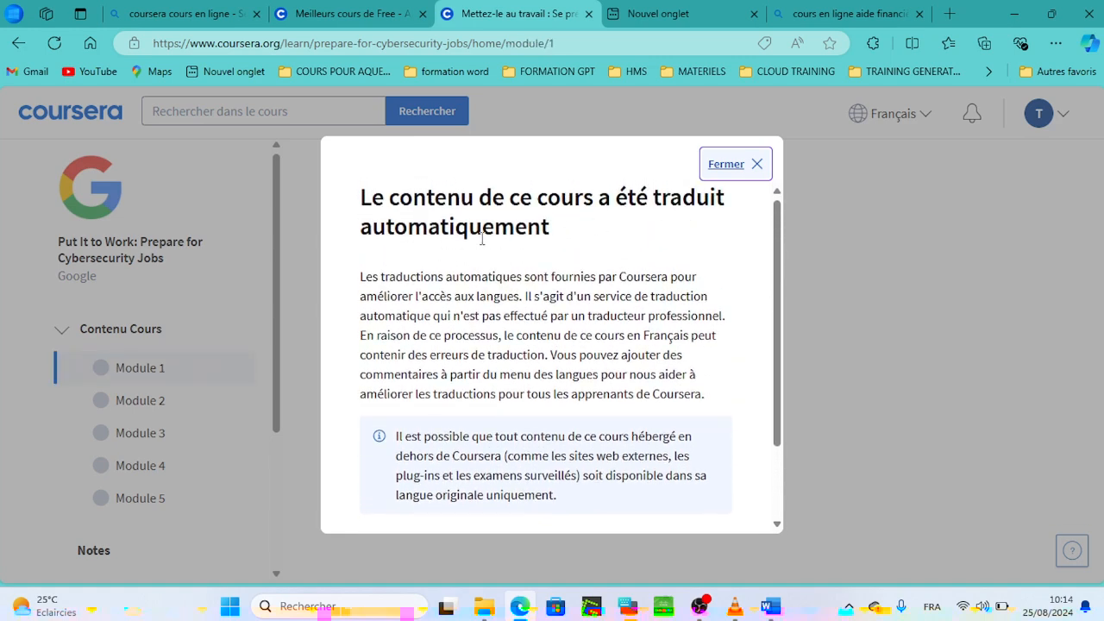
pyautogui.click(756, 170)
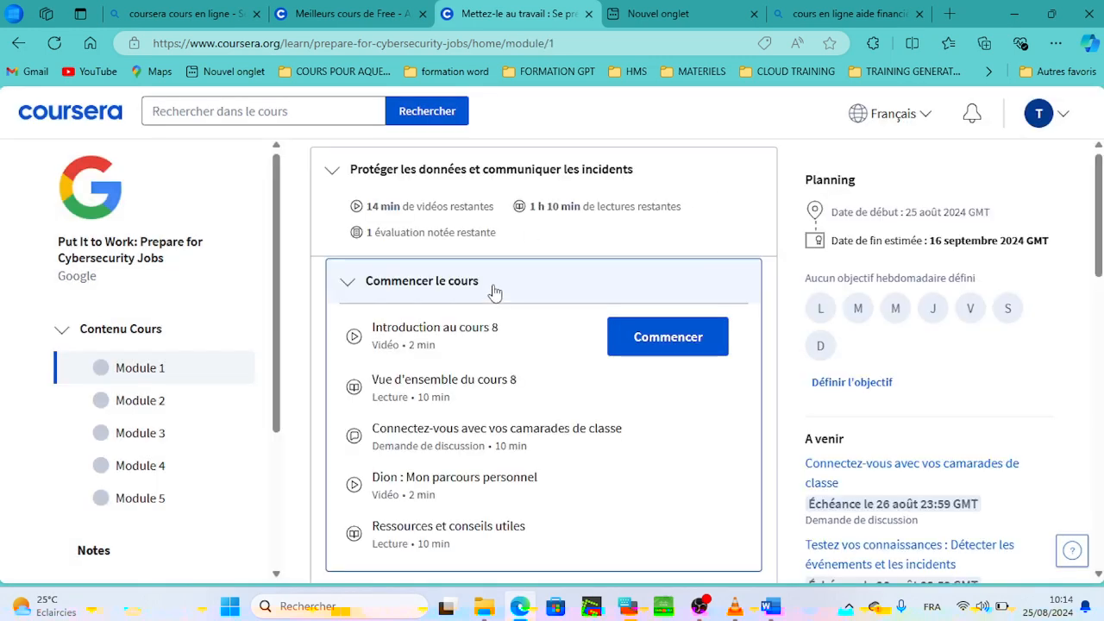
# Step: Start the Module 1 video "Introduction au cours 8" and dismiss the weekly goal prompt
pyautogui.scroll(-1, 544, 311)
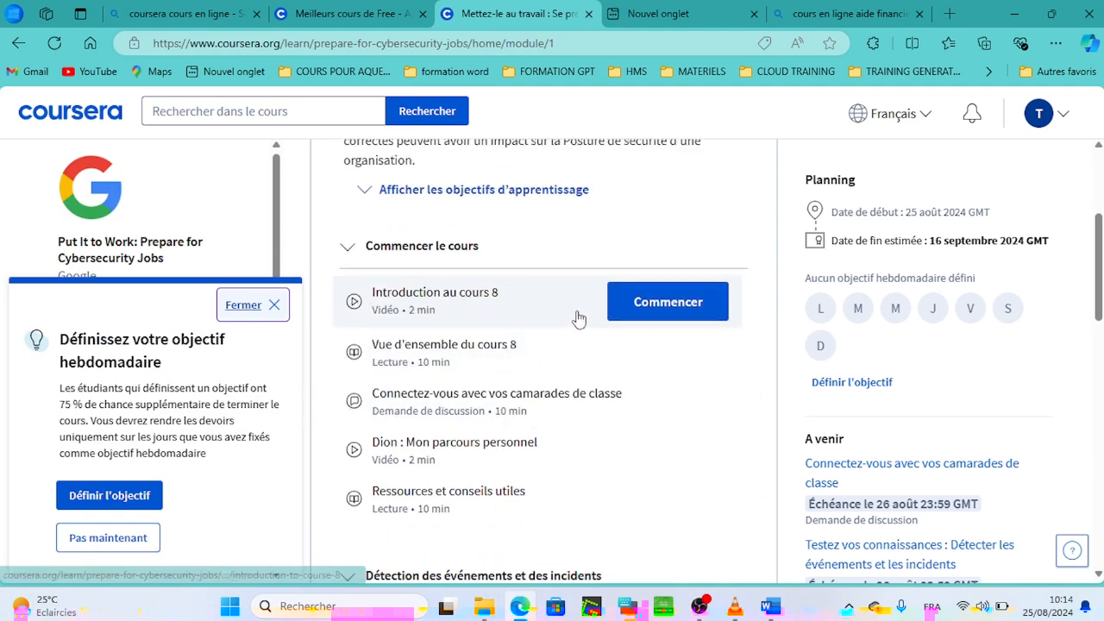
pyautogui.click(665, 410)
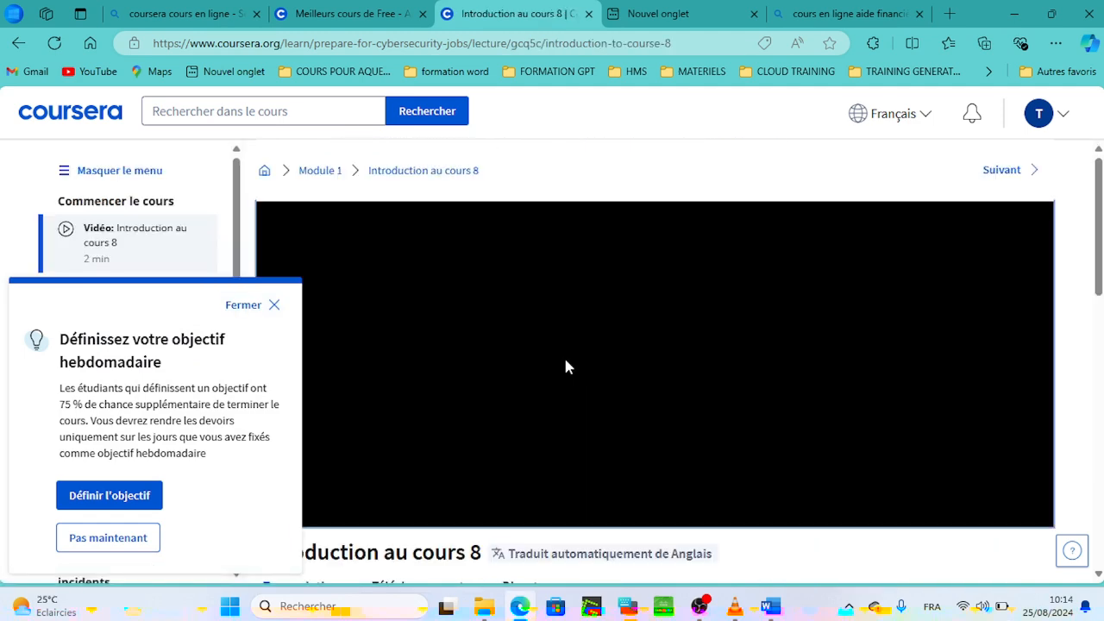
pyautogui.click(243, 306)
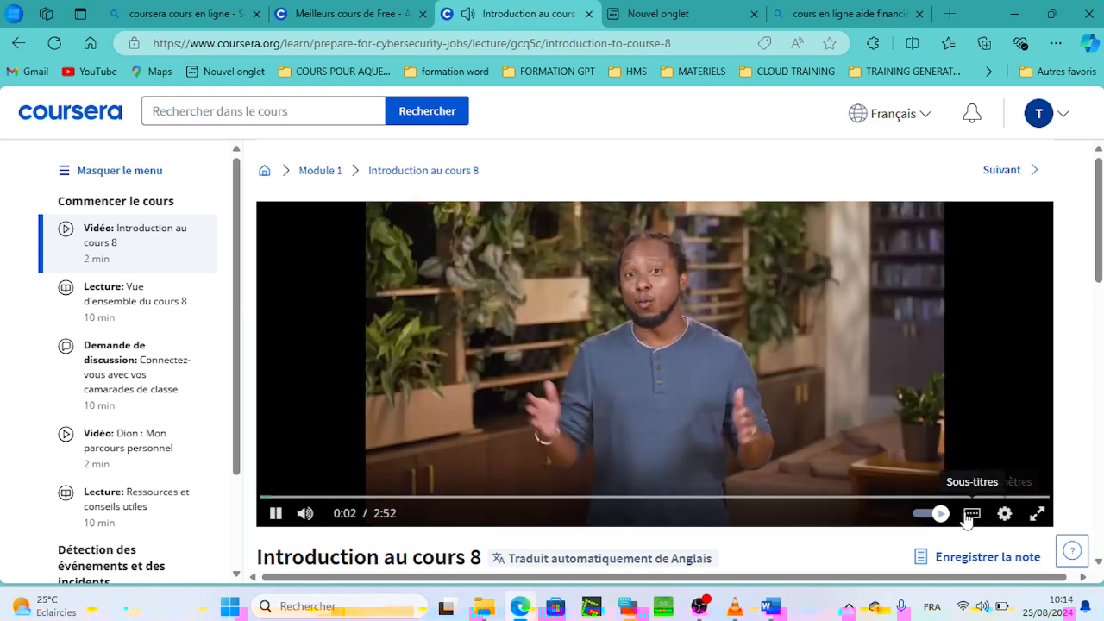
# Step: Show the lesson video in full screen and set its subtitles to Français (aut.)
pyautogui.scroll(-2, 940, 410)
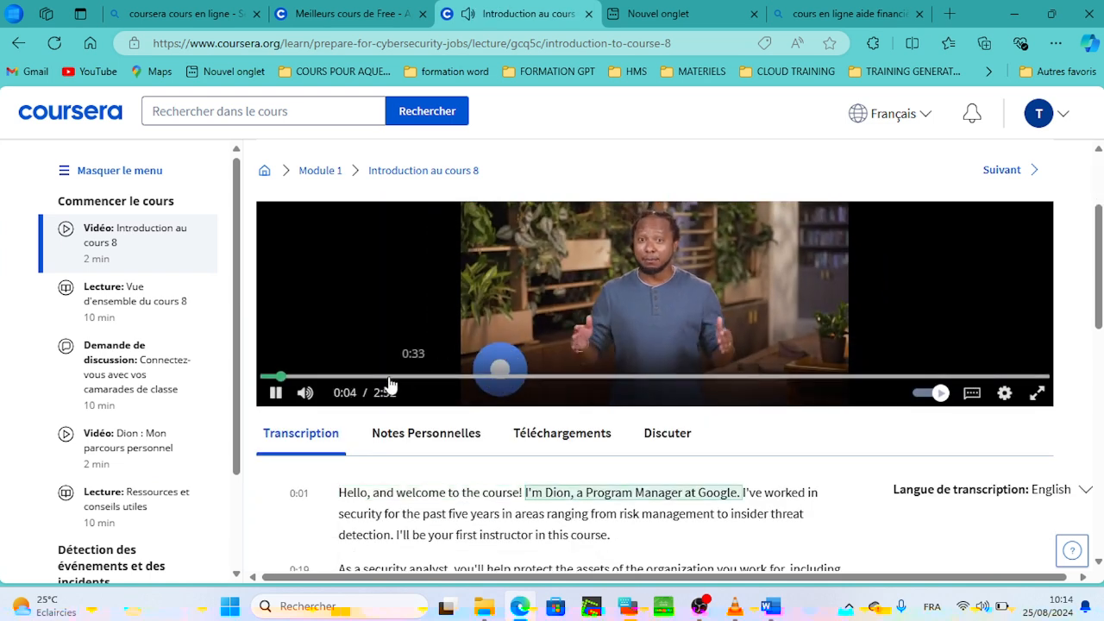
pyautogui.scroll(2, 617, 319)
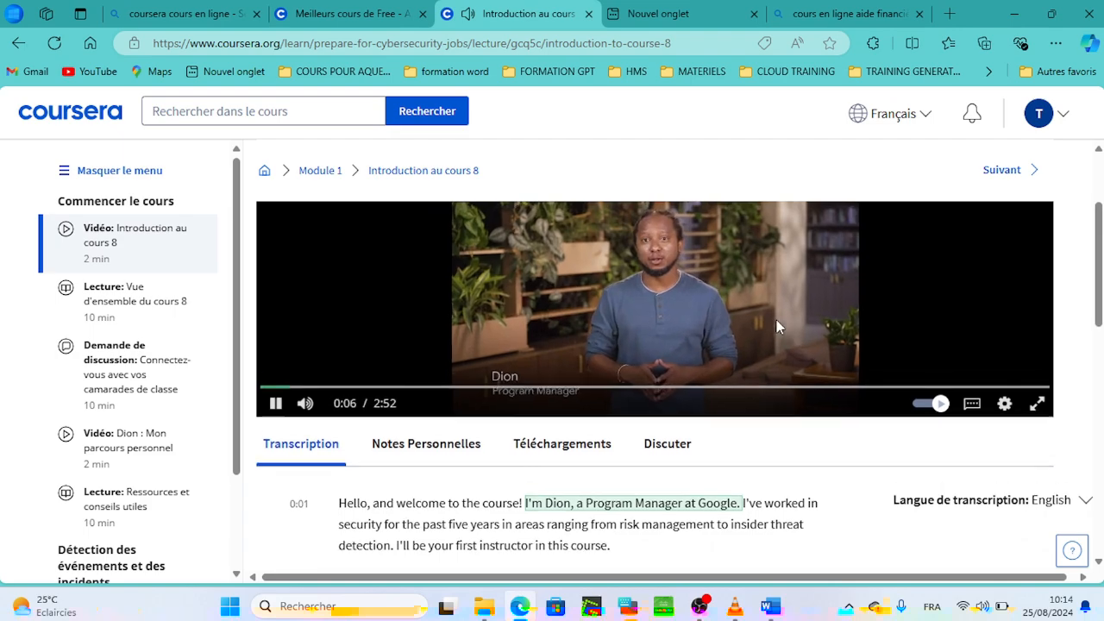
pyautogui.click(1037, 473)
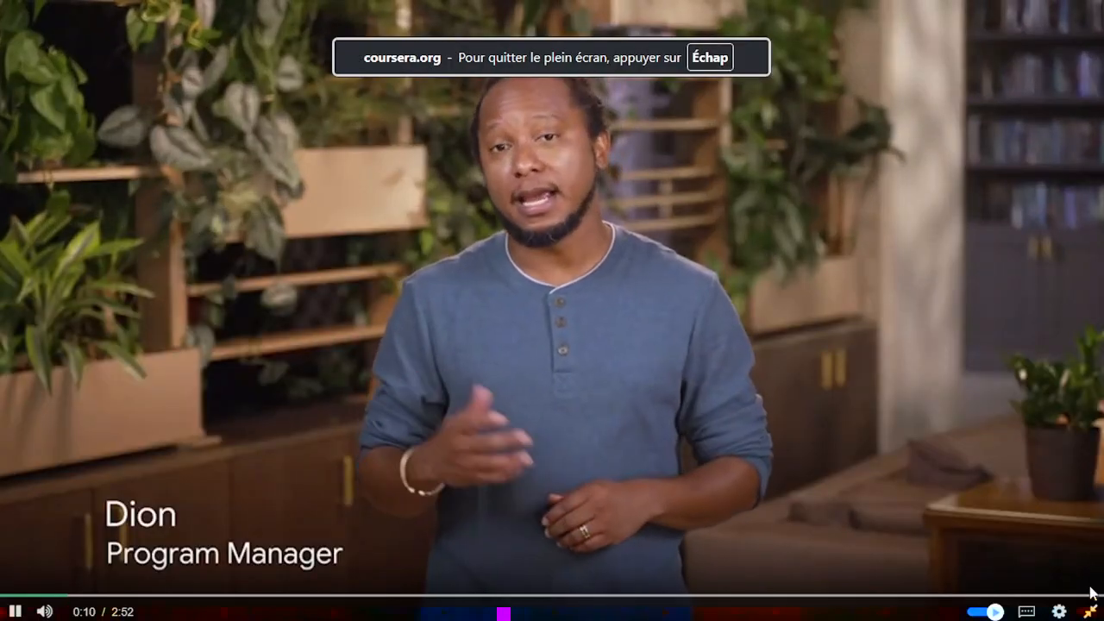
pyautogui.click(1026, 612)
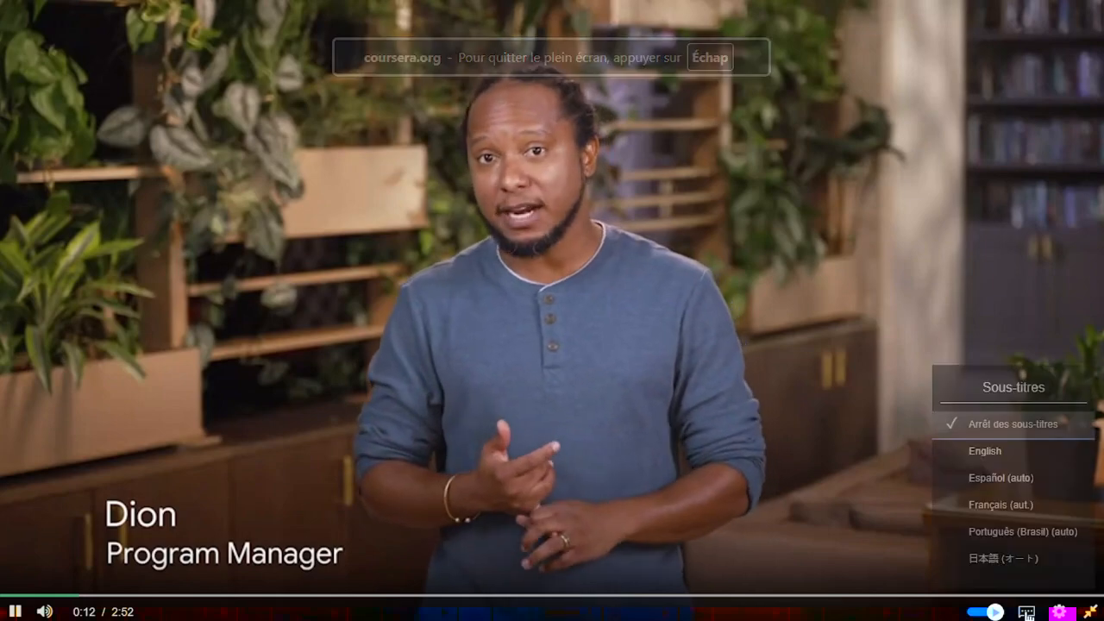
pyautogui.click(1018, 506)
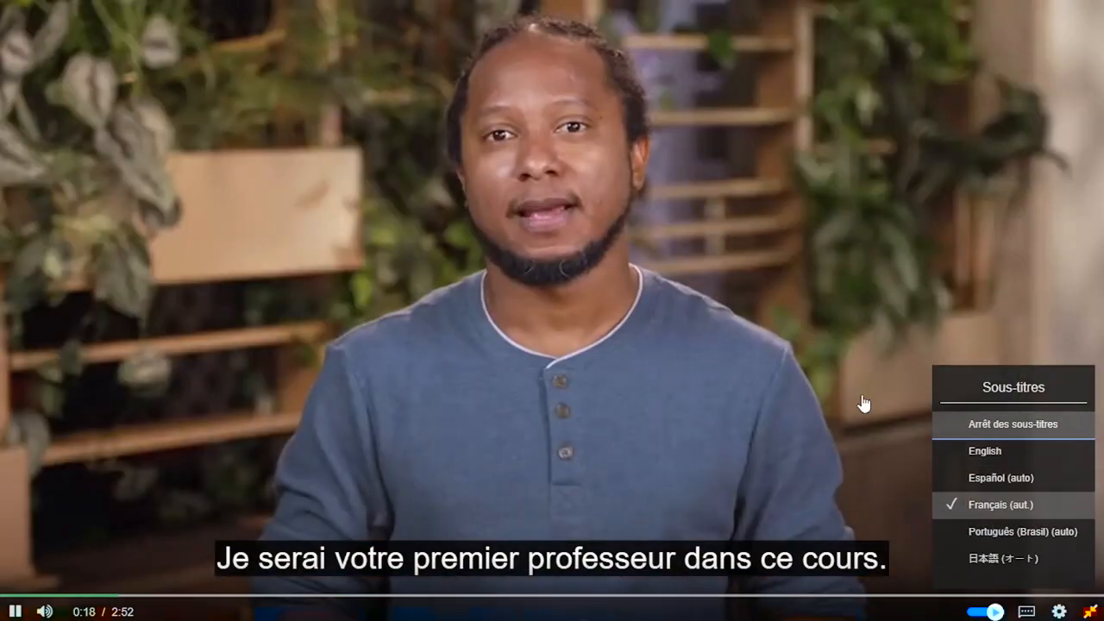
# Step: Pause and resume the subtitled video, and return it from full screen to the lesson page
pyautogui.click(701, 356)
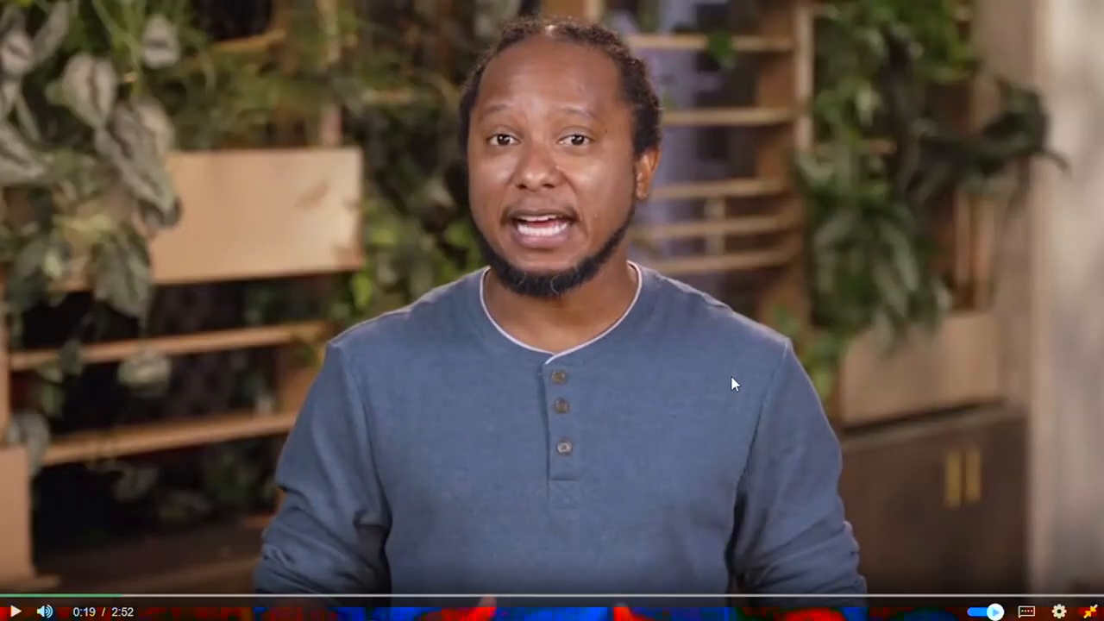
pyautogui.click(733, 378)
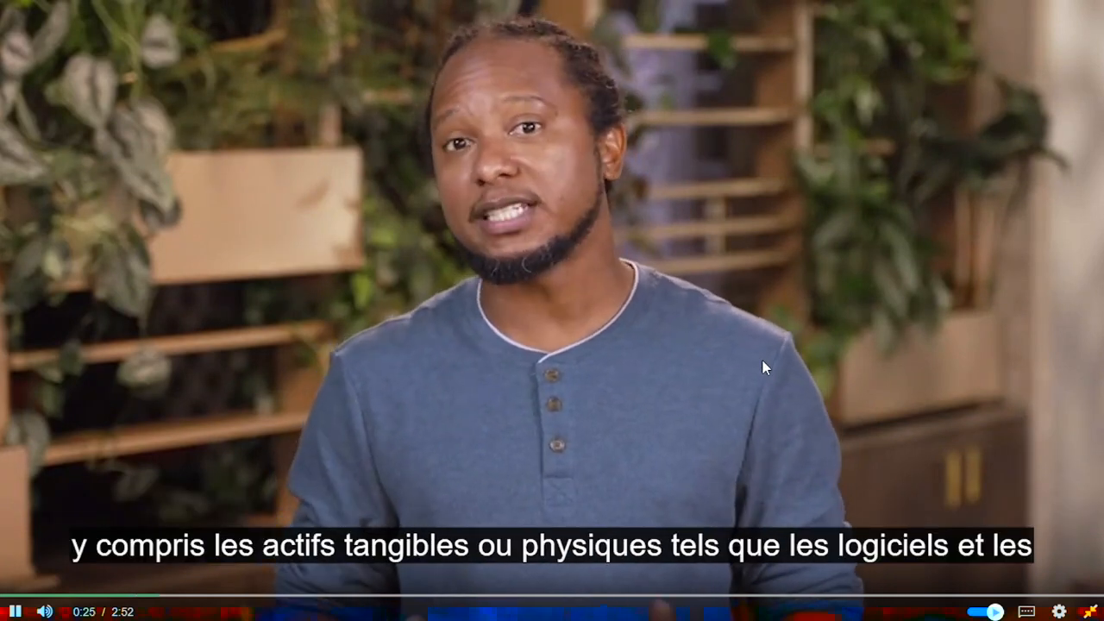
pyautogui.click(1090, 611)
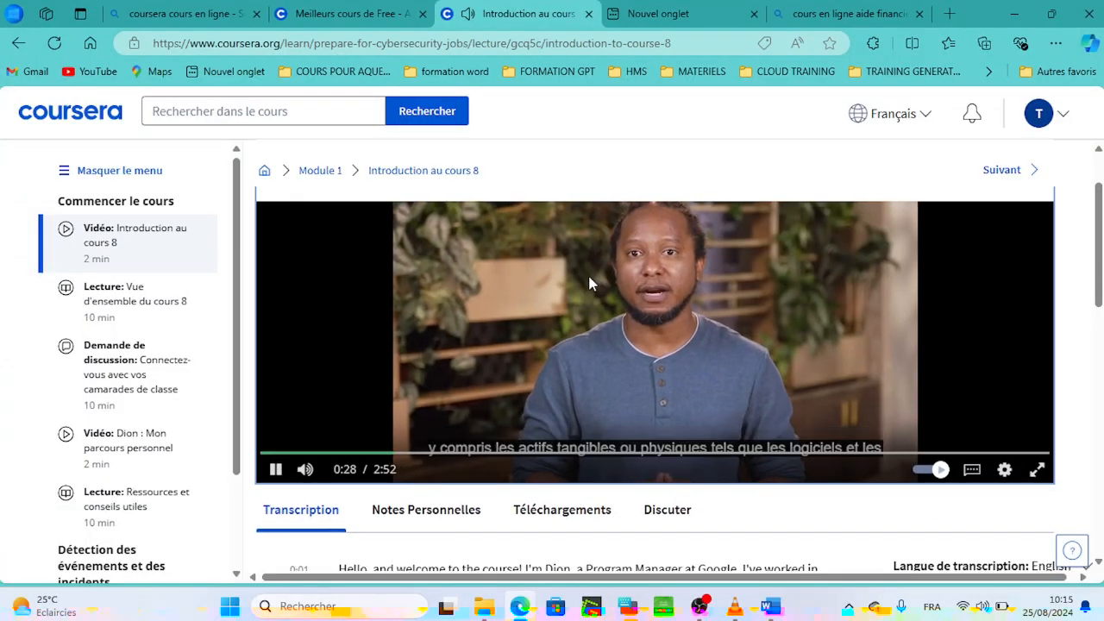
# Step: Look through the lesson page and the list of Module 1 videos, readings and sections
pyautogui.scroll(-2, 588, 273)
pyautogui.scroll(2, 630, 284)
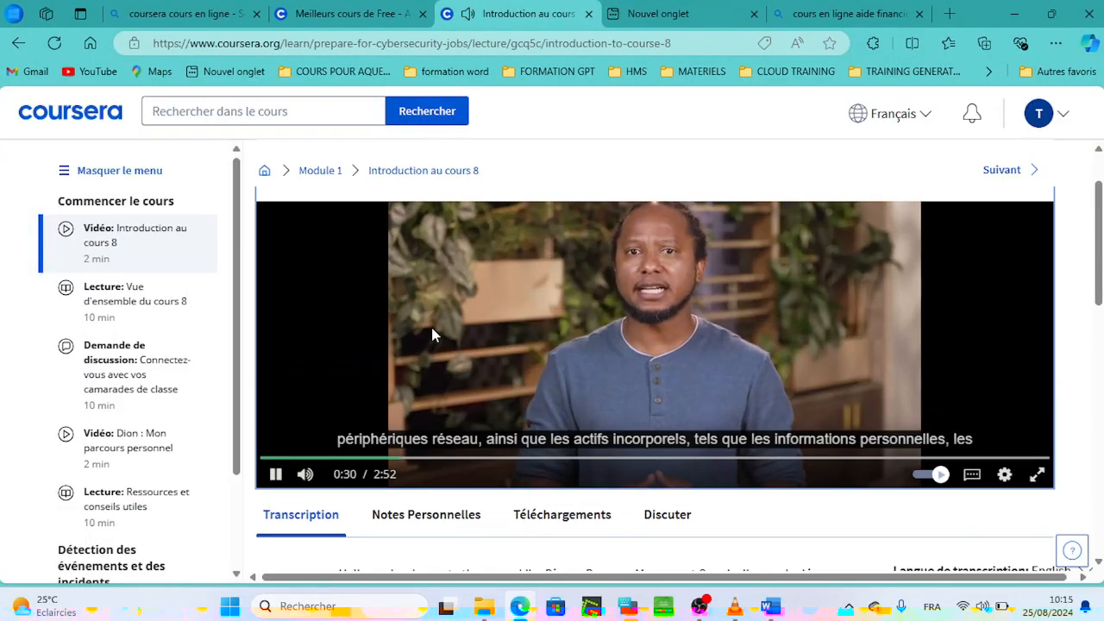
pyautogui.scroll(-2, 126, 356)
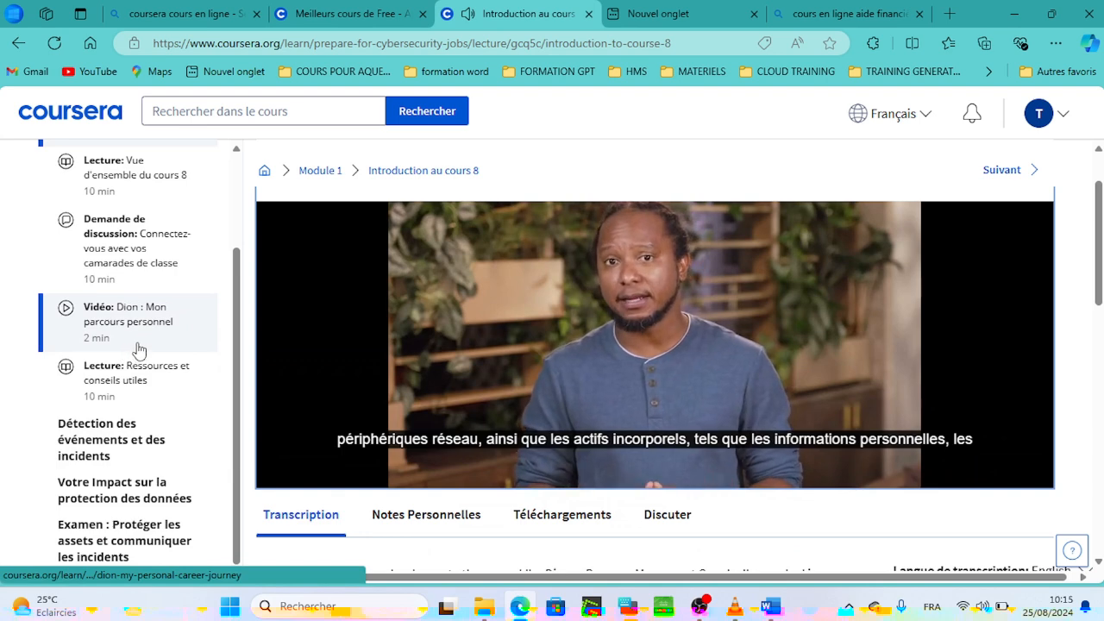